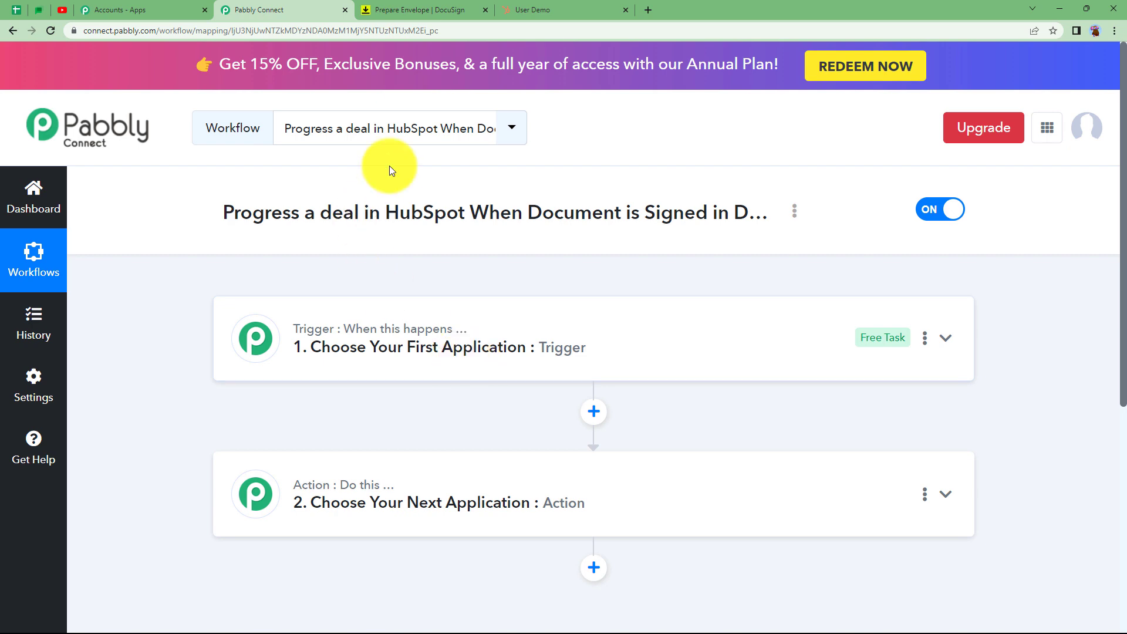
Glance at the HubSpot deal and the DocuSign Offer Letter.pdf envelope, then scroll to the workflow's empty trigger and action cards
{"action": "left_click", "coordinate": [535, 7]}
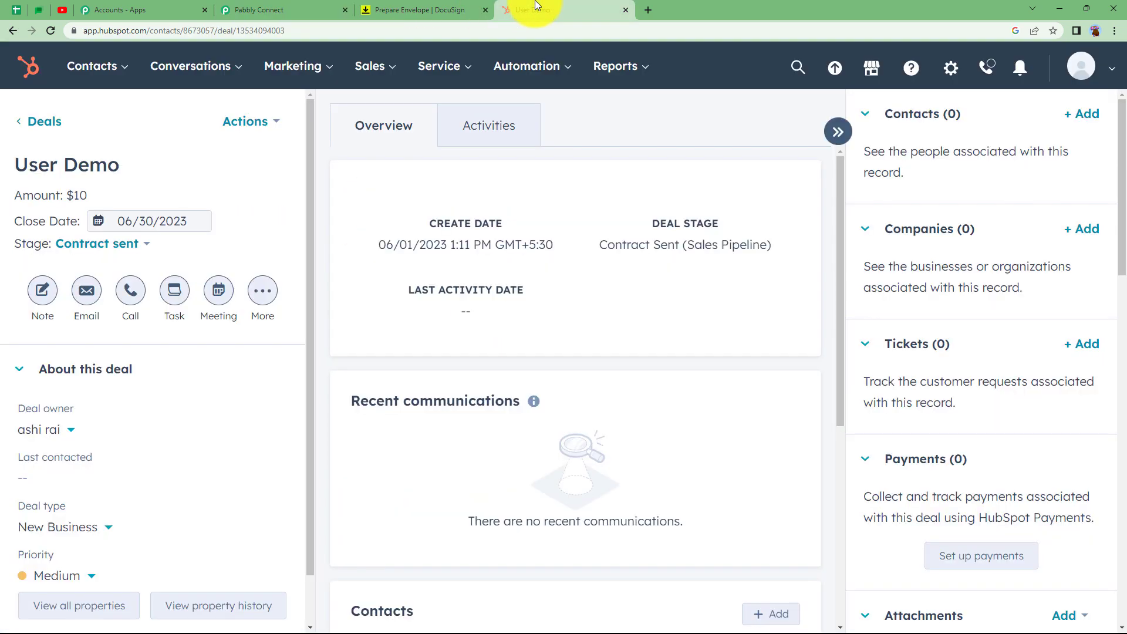
{"action": "left_click", "coordinate": [449, 8]}
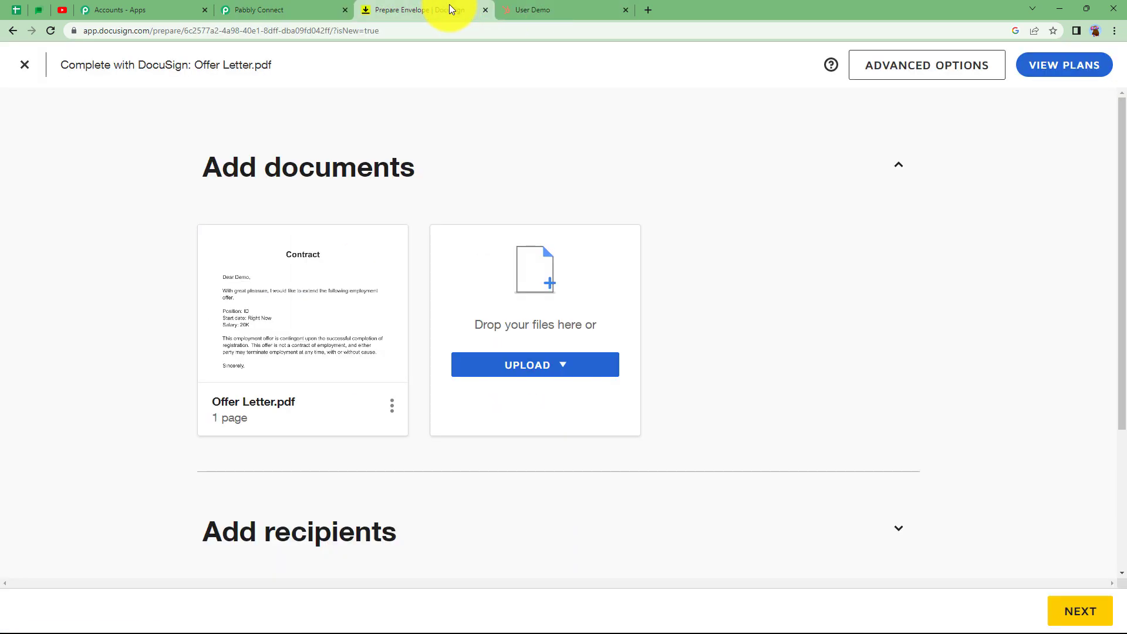
{"action": "left_click", "coordinate": [294, 10]}
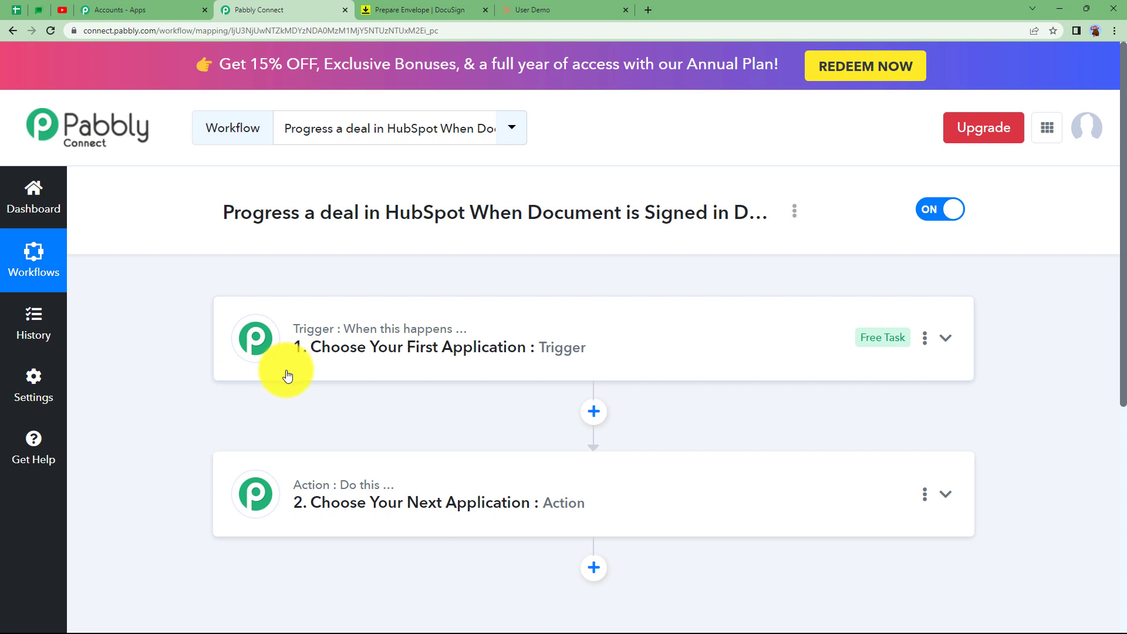
{"action": "scroll", "coordinate": [287, 376], "scroll_direction": "down", "scroll_amount": 1}
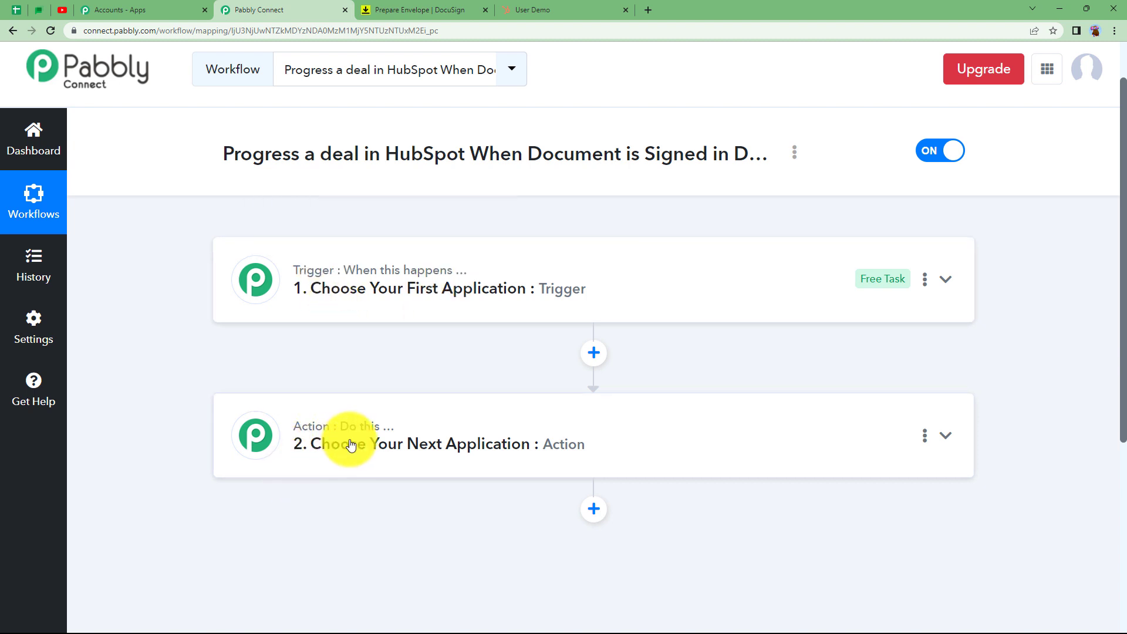
Search 'docu' in the trigger's app list and pick Docusign
{"action": "left_click", "coordinate": [351, 292]}
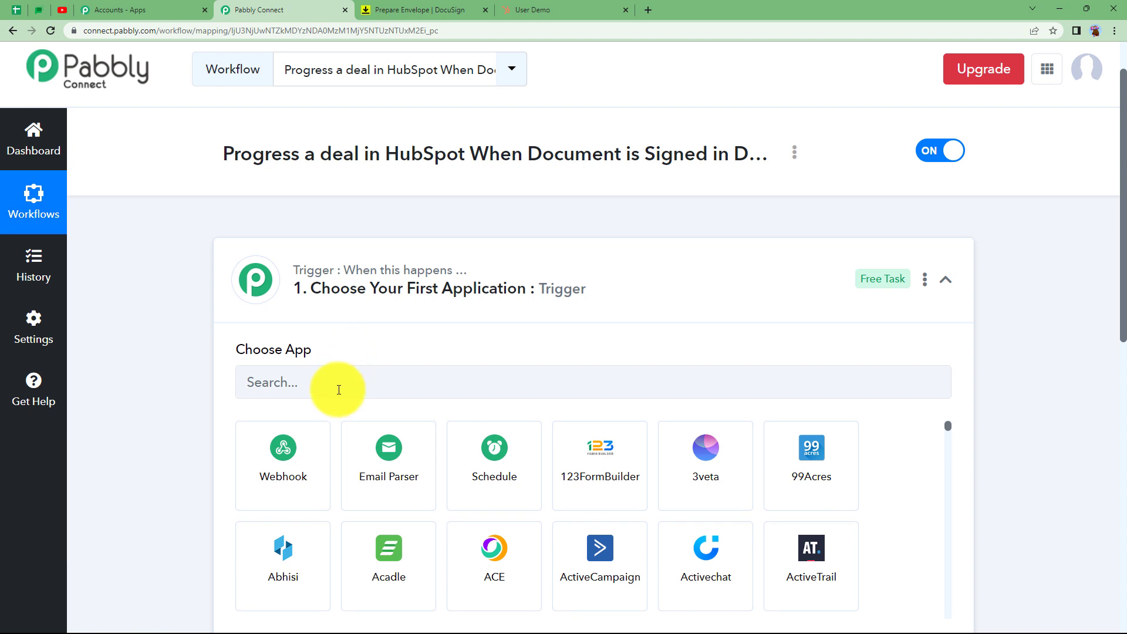
{"action": "left_click", "coordinate": [343, 307]}
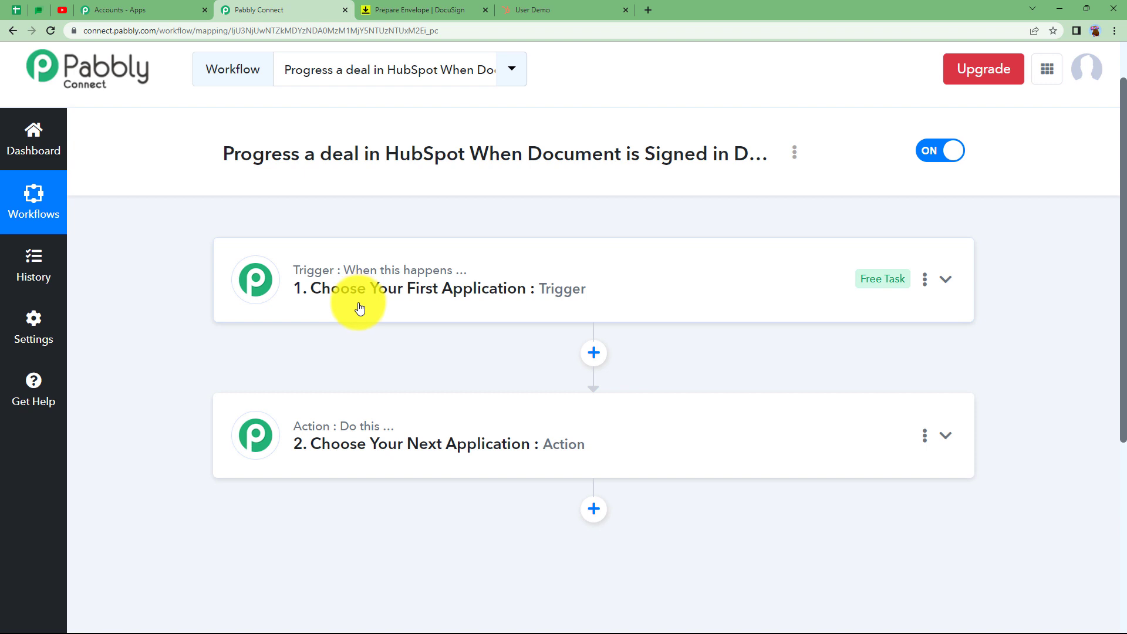
{"action": "mouse_move", "coordinate": [360, 282]}
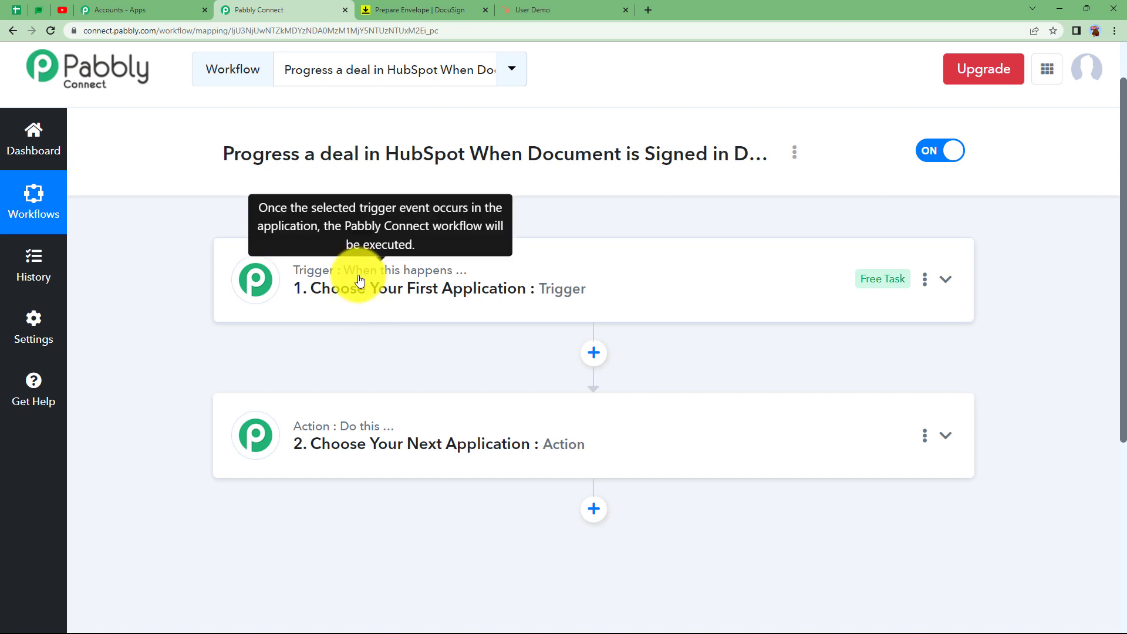
{"action": "mouse_move", "coordinate": [373, 438]}
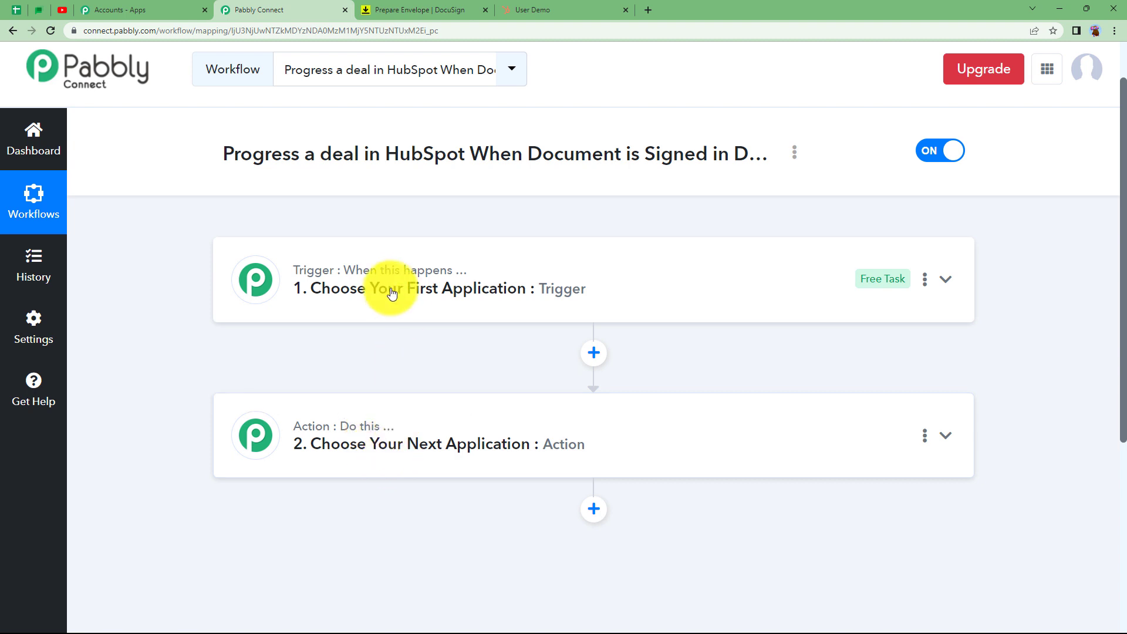
{"action": "left_click", "coordinate": [447, 301]}
{"action": "left_click", "coordinate": [415, 385]}
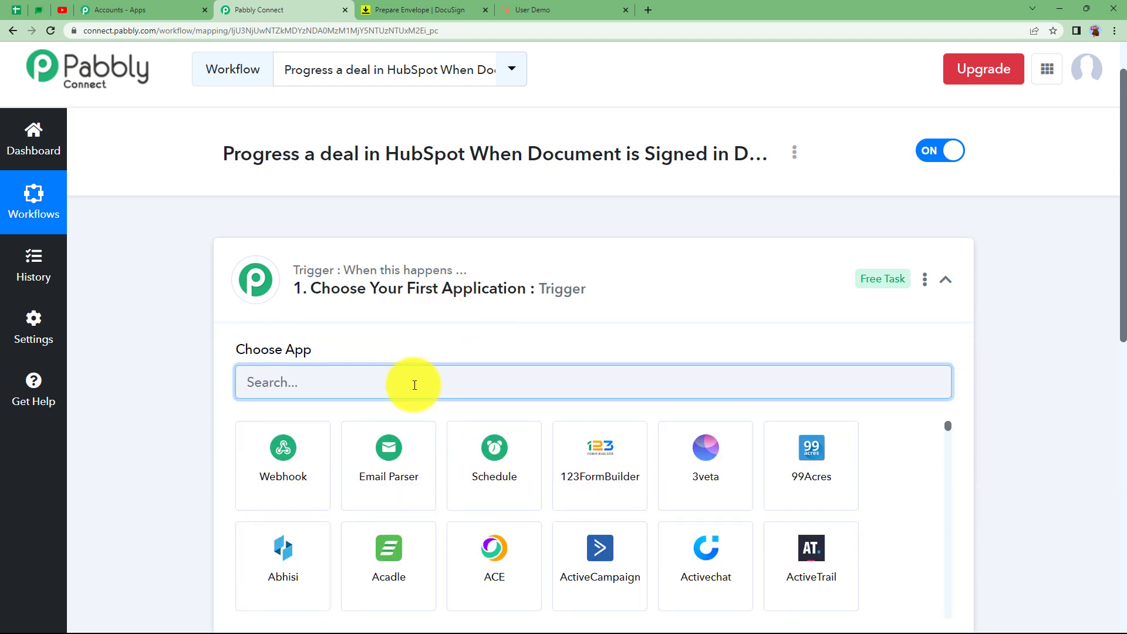
{"action": "type", "text": "docu"}
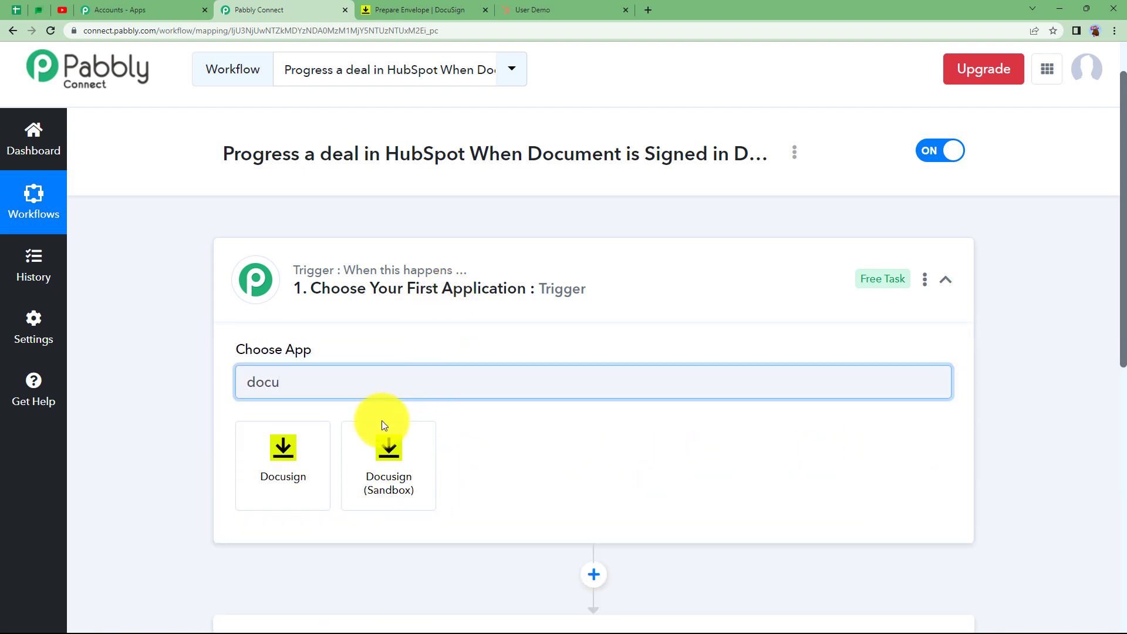
{"action": "left_click", "coordinate": [319, 450]}
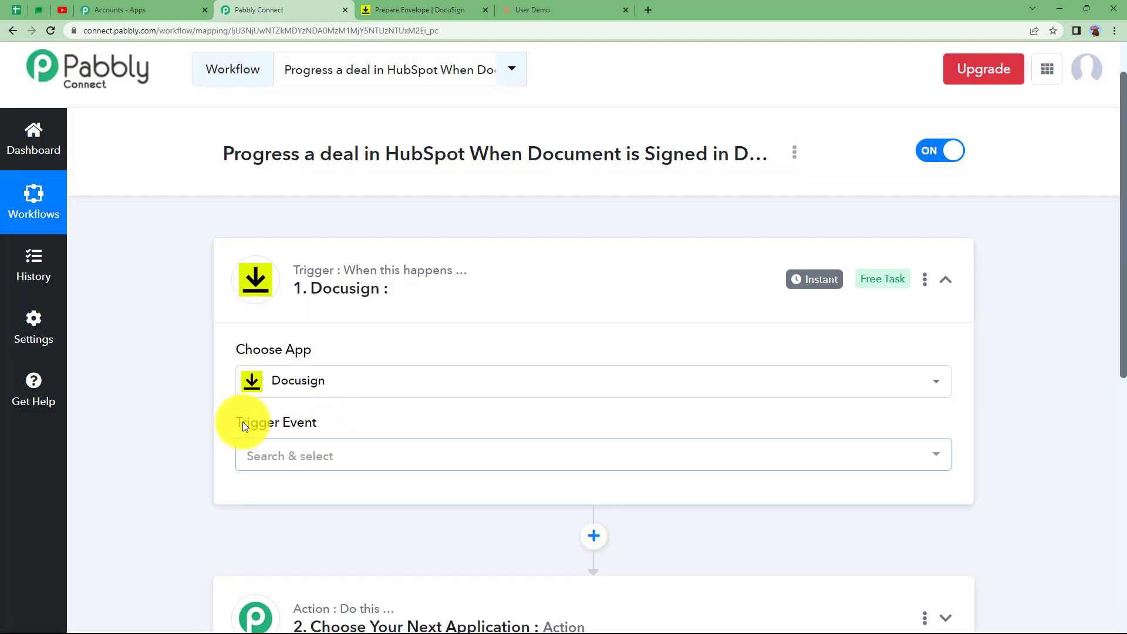
Set the Docusign trigger event to Configure Webhooks
{"action": "left_click", "coordinate": [265, 453]}
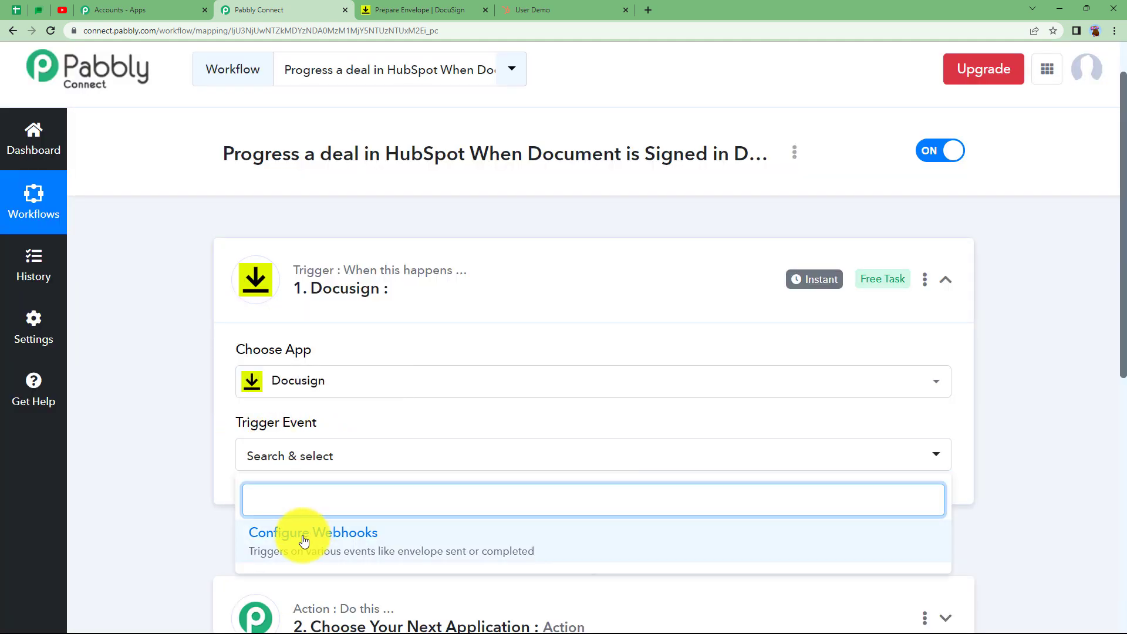
{"action": "scroll", "coordinate": [167, 481], "scroll_direction": "down", "scroll_amount": 3}
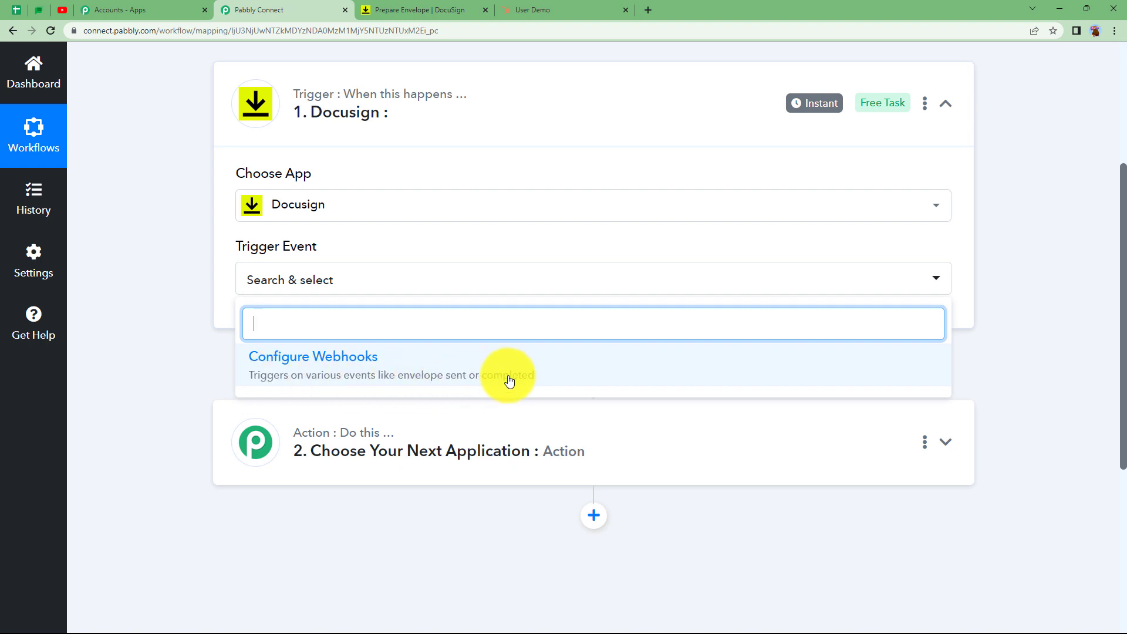
{"action": "left_click", "coordinate": [424, 374]}
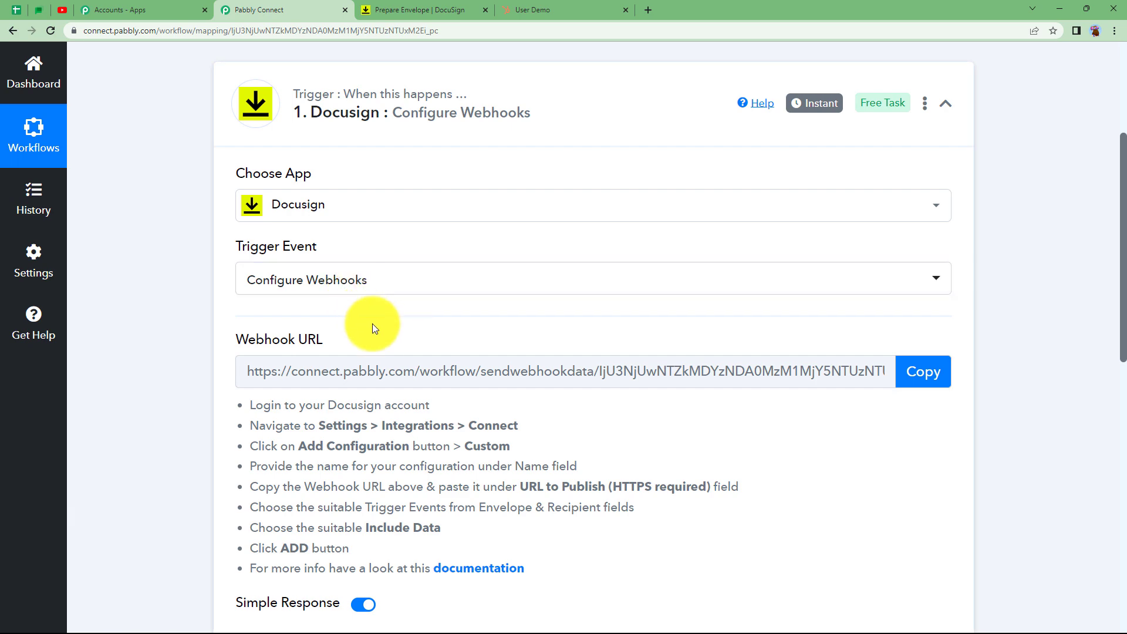
Review the webhook setup instructions, highlighting the Envelope & Recipient fields note
{"action": "scroll", "coordinate": [324, 345], "scroll_direction": "down", "scroll_amount": 3}
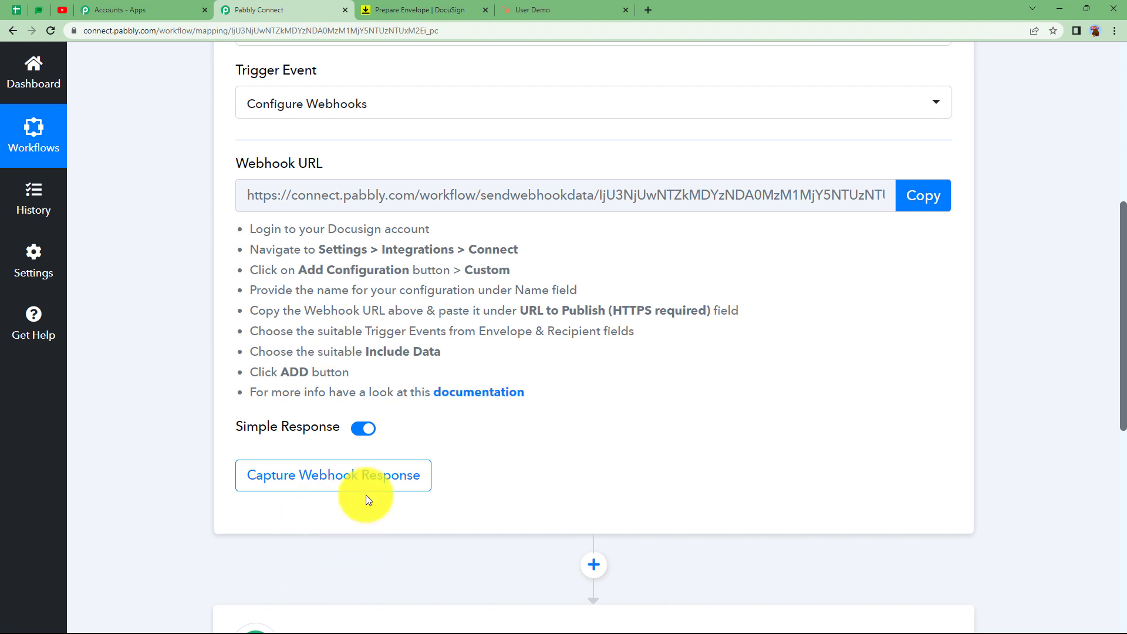
{"action": "scroll", "coordinate": [485, 400], "scroll_direction": "up", "scroll_amount": 2}
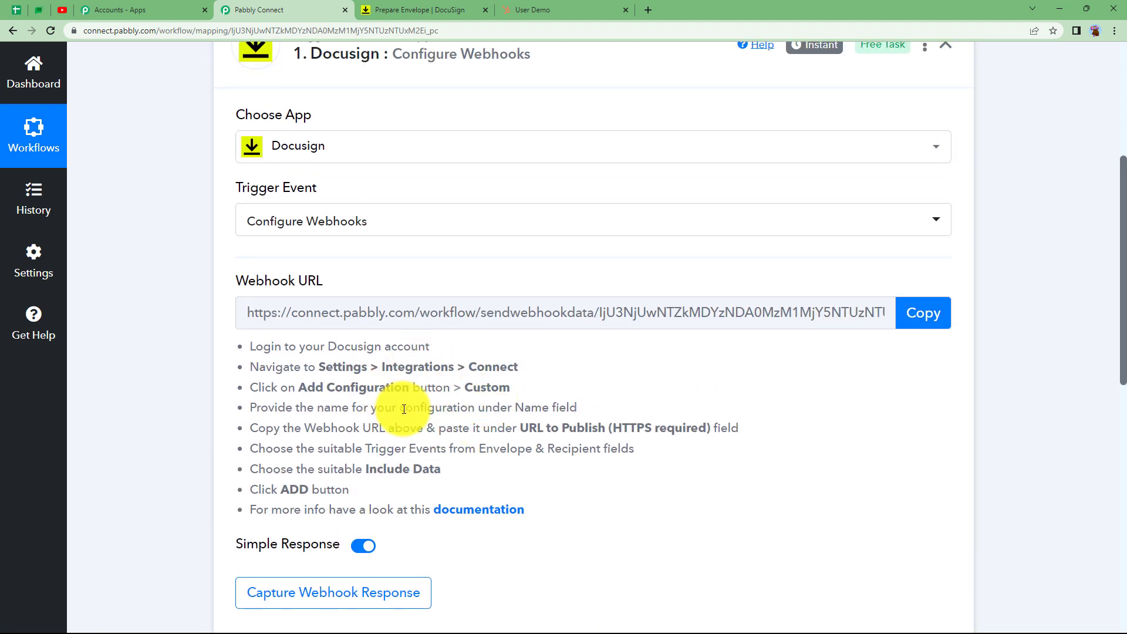
{"action": "mouse_move", "coordinate": [241, 284]}
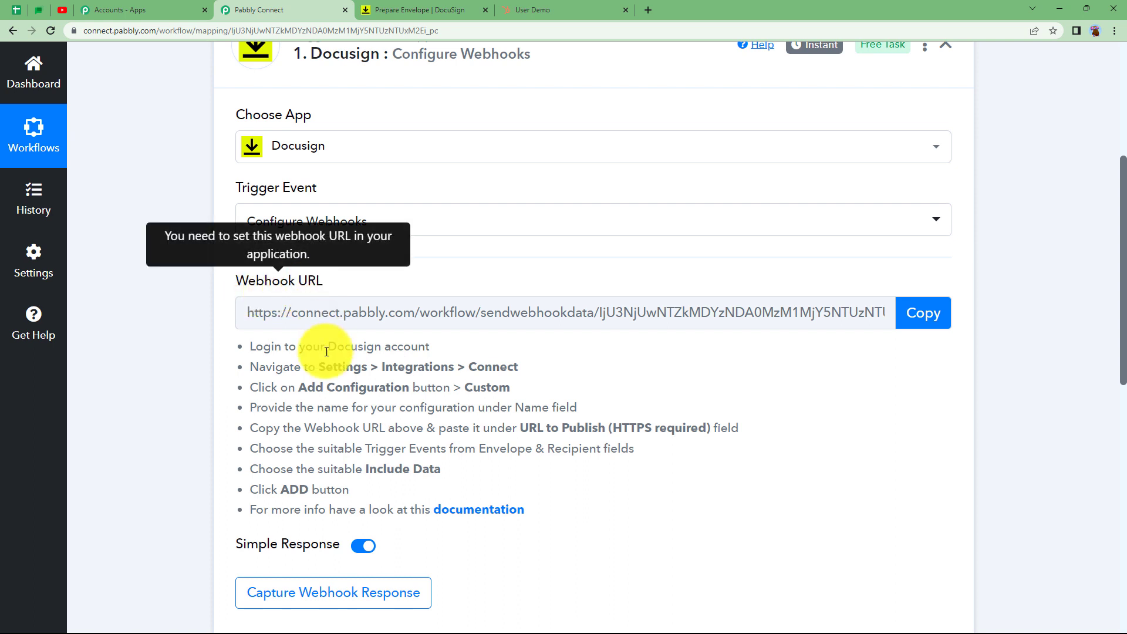
{"action": "left_click_drag", "start_coordinate": [652, 449], "coordinate": [474, 449]}
{"action": "left_click", "coordinate": [491, 469]}
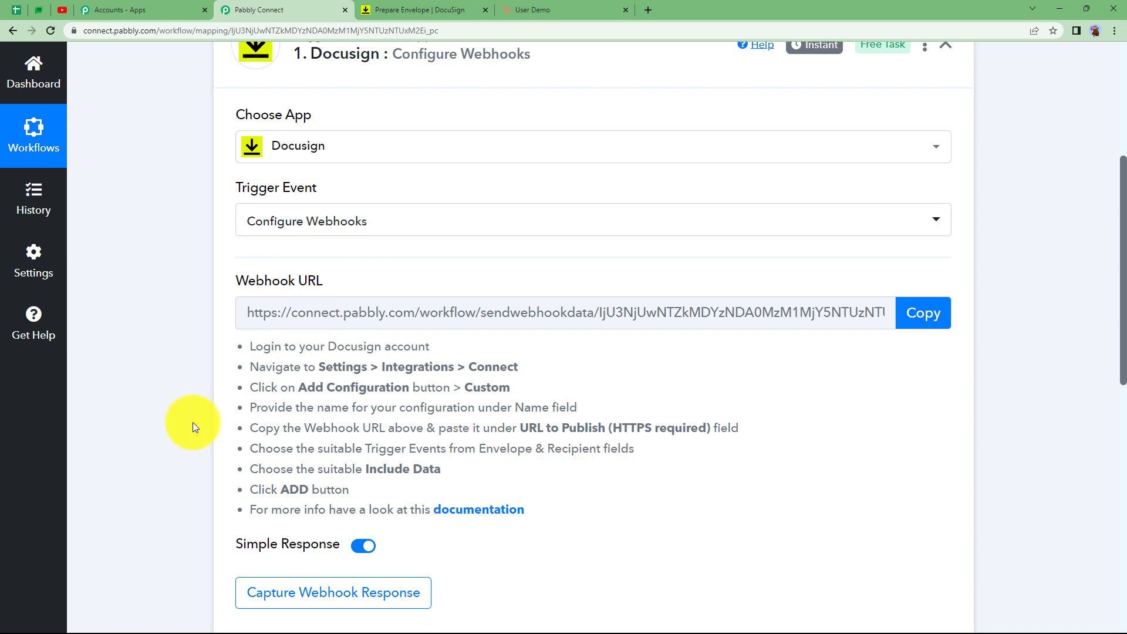
{"action": "scroll", "coordinate": [194, 422], "scroll_direction": "down", "scroll_amount": 2}
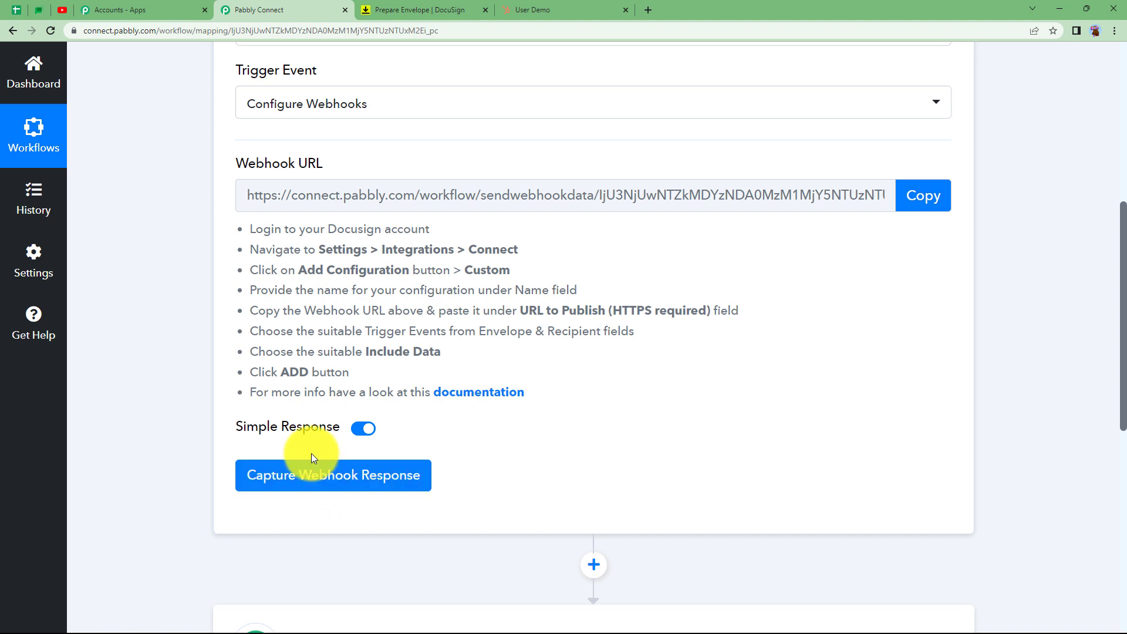
{"action": "left_click_drag", "start_coordinate": [245, 231], "coordinate": [403, 391]}
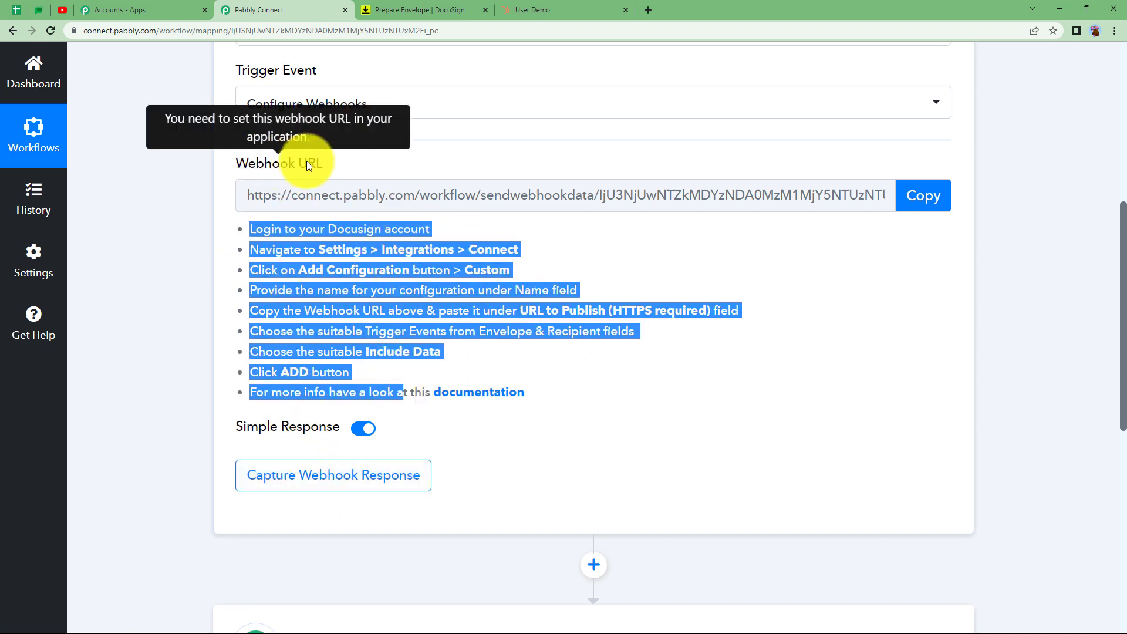
Discard the unsent Offer Letter envelope in DocuSign
{"action": "left_click", "coordinate": [393, 14]}
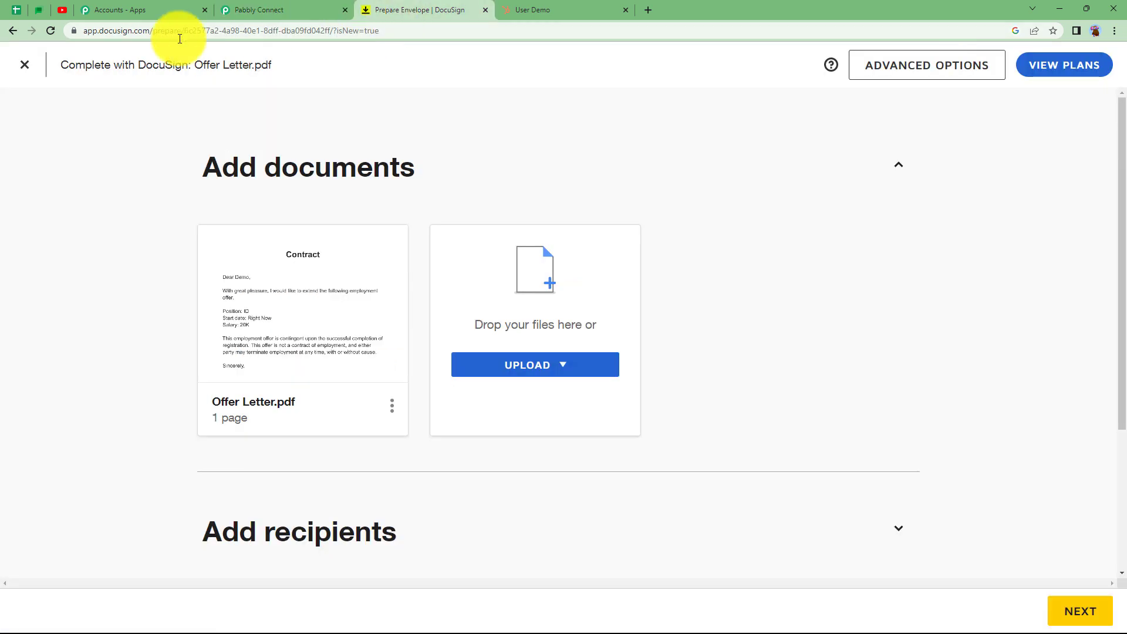
{"action": "left_click", "coordinate": [23, 69]}
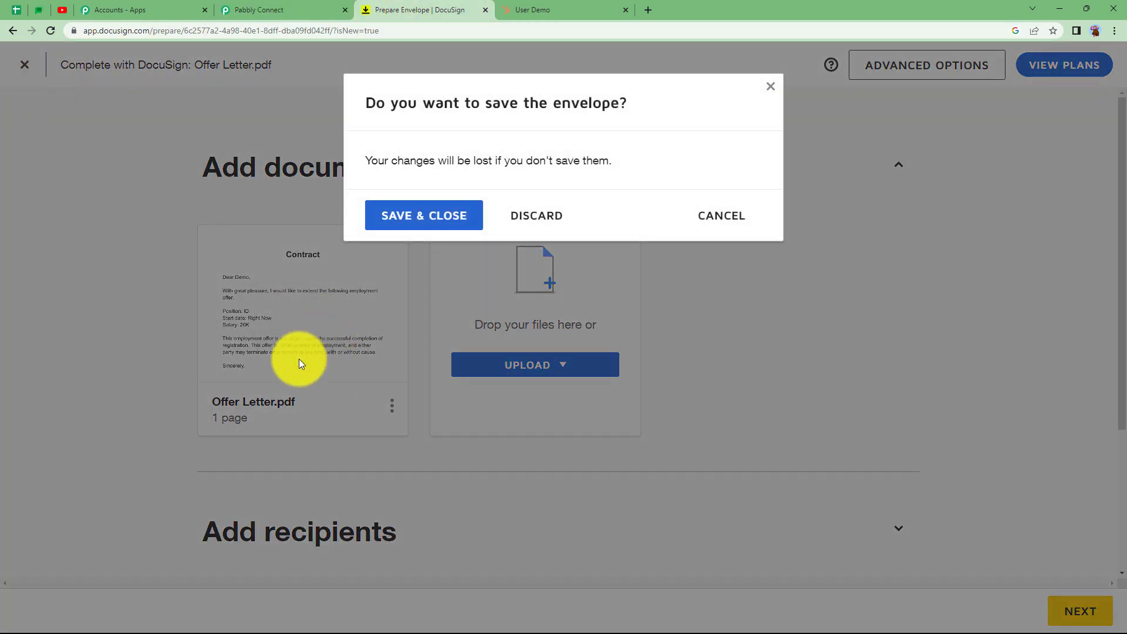
{"action": "left_click", "coordinate": [568, 218]}
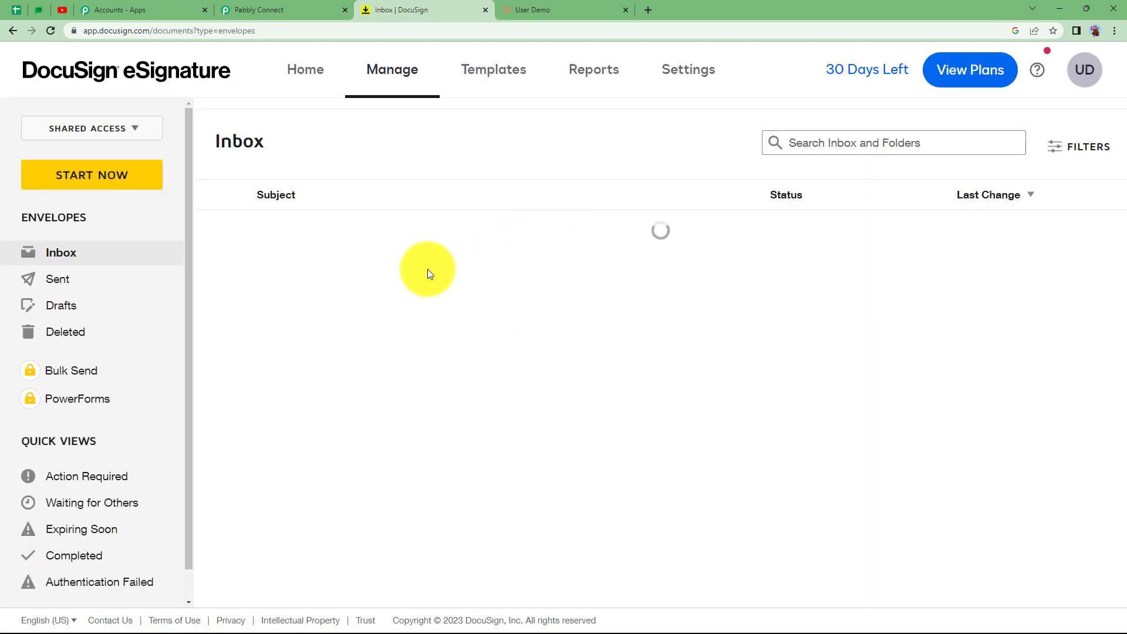
Go to DocuSign Settings, dismiss the cookie notice and open Connect under Integrations
{"action": "left_click", "coordinate": [692, 82]}
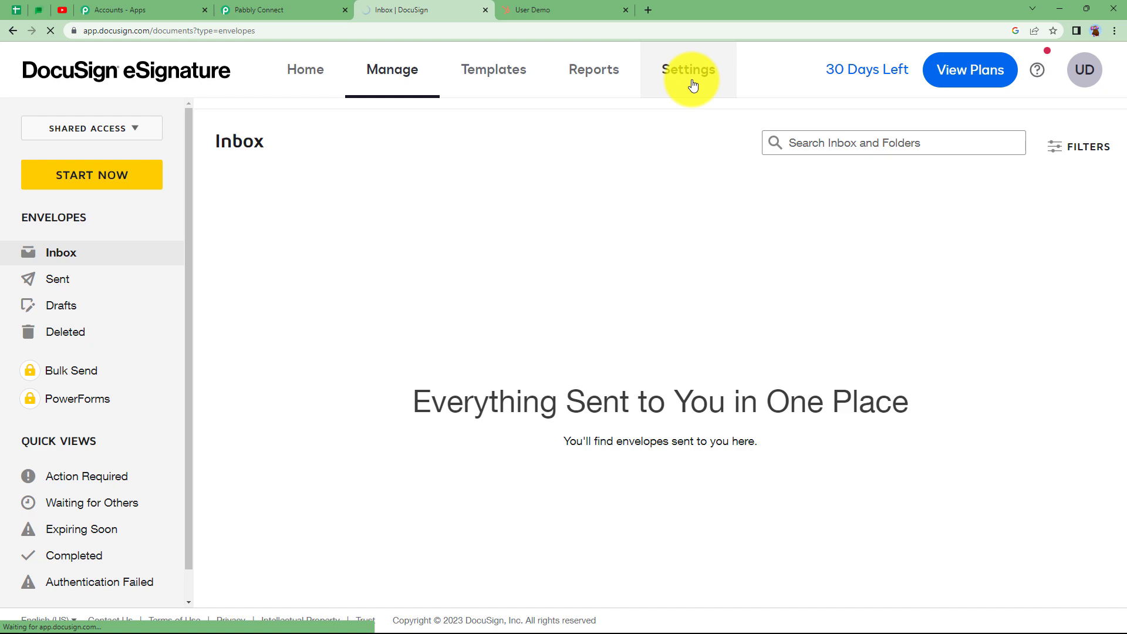
{"action": "scroll", "coordinate": [75, 433], "scroll_direction": "down", "scroll_amount": 8}
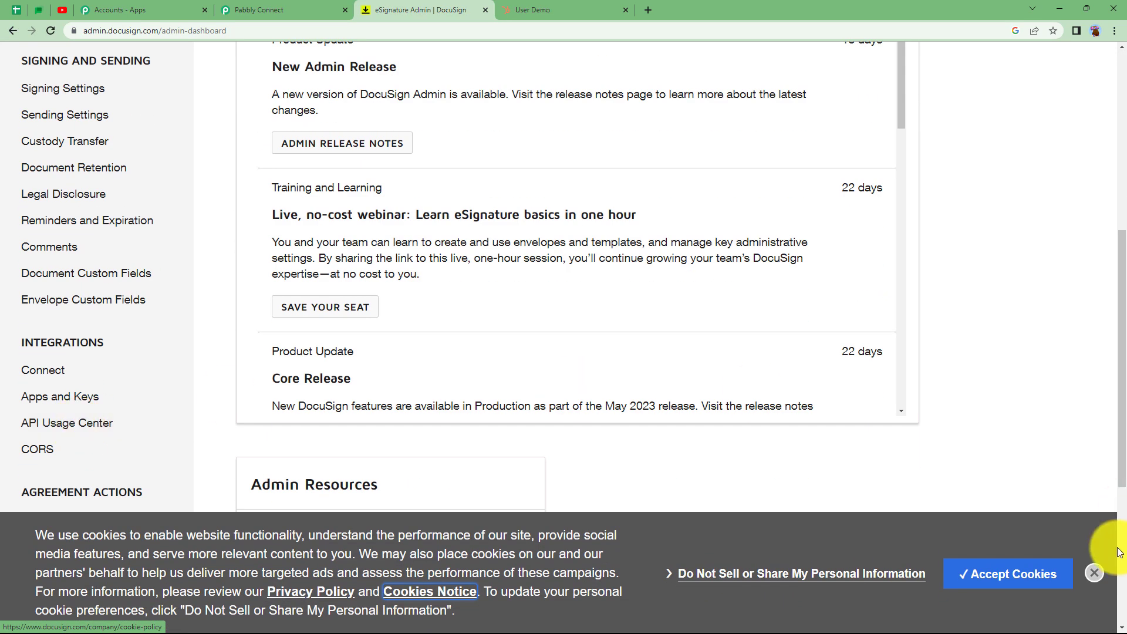
{"action": "left_click", "coordinate": [1094, 573]}
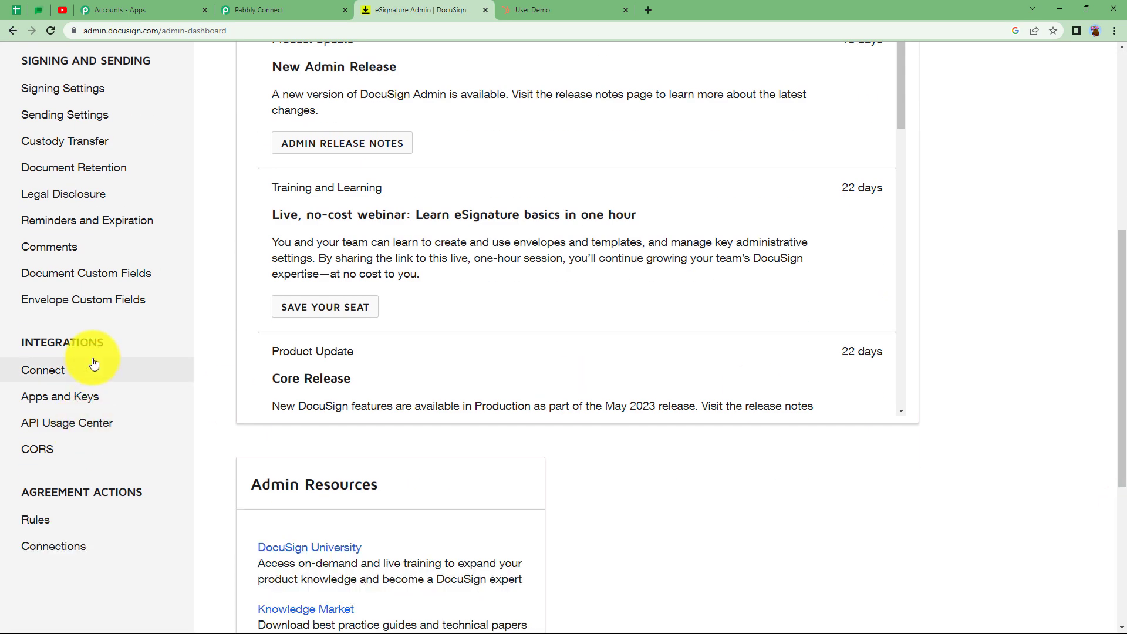
{"action": "left_click", "coordinate": [49, 382]}
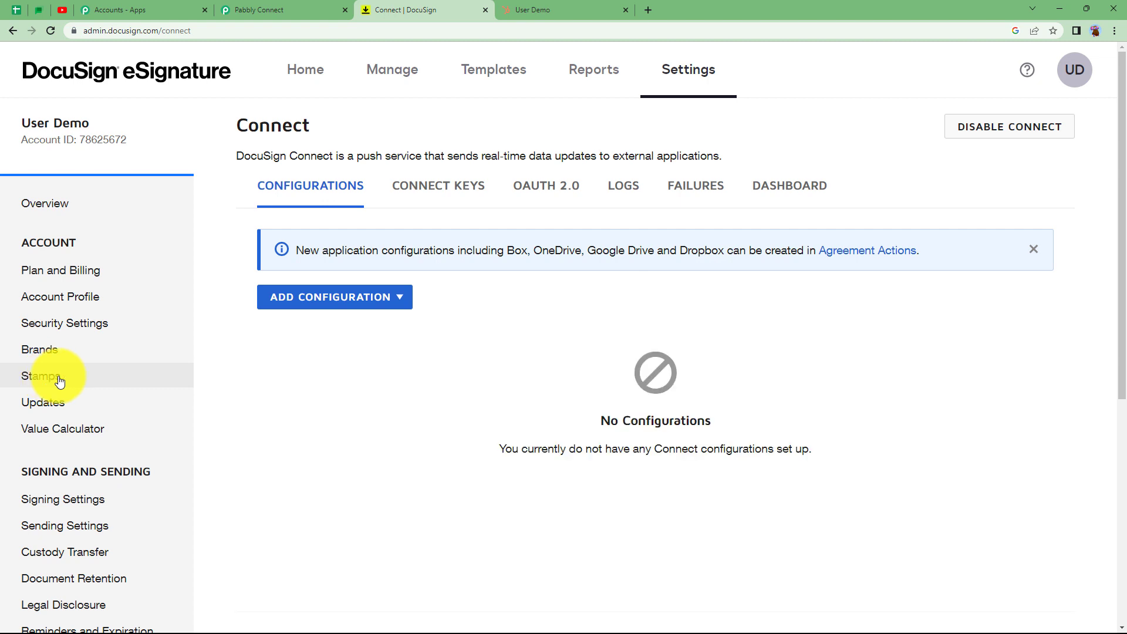
Start a new custom Connect configuration named 'Hubspot Deals update'
{"action": "left_click", "coordinate": [312, 298]}
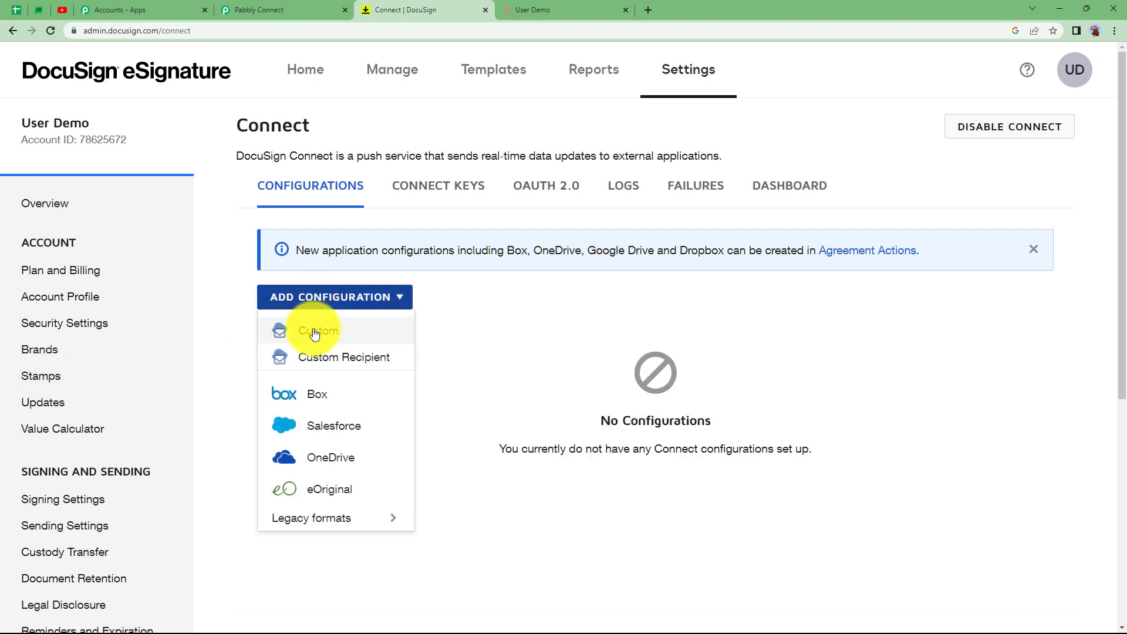
{"action": "left_click", "coordinate": [315, 332]}
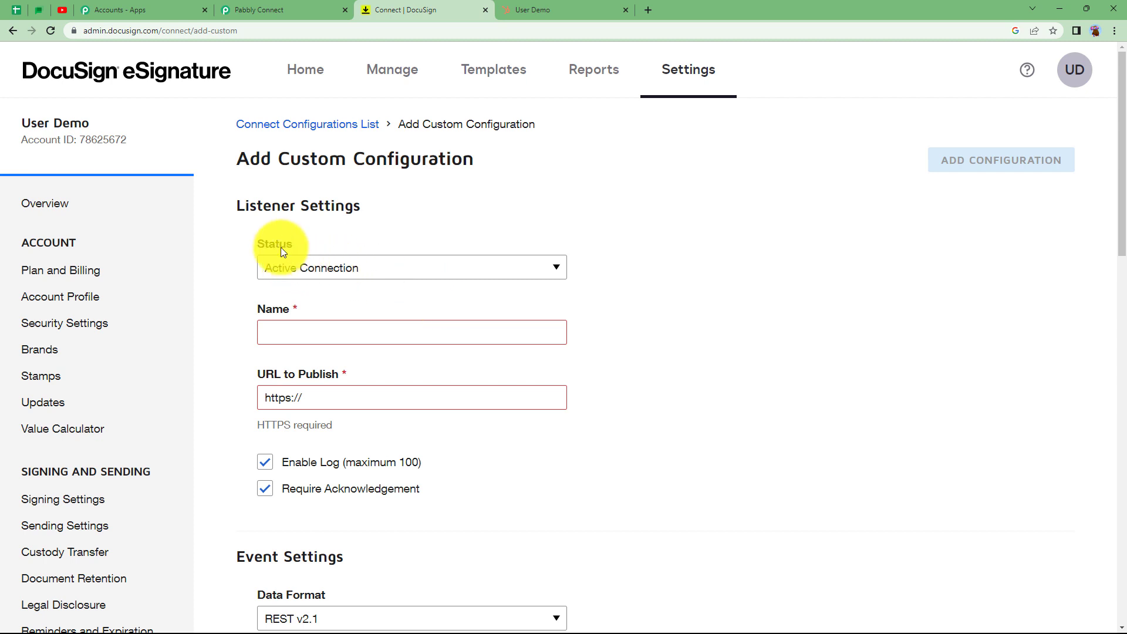
{"action": "left_click", "coordinate": [326, 340]}
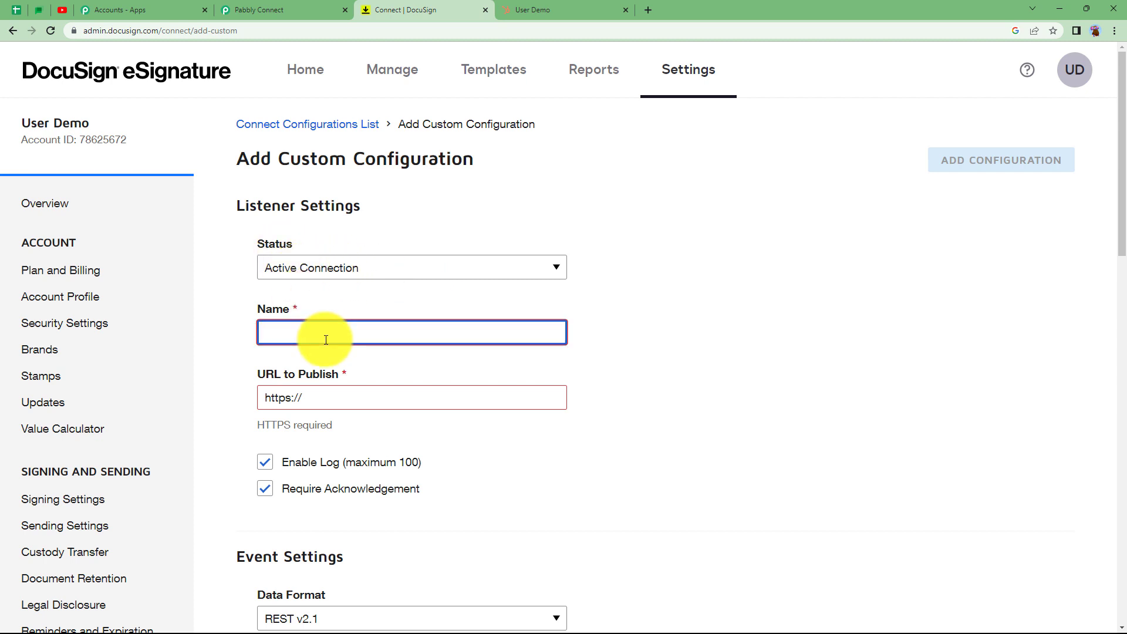
{"action": "type", "text": "Hubspot Deals update"}
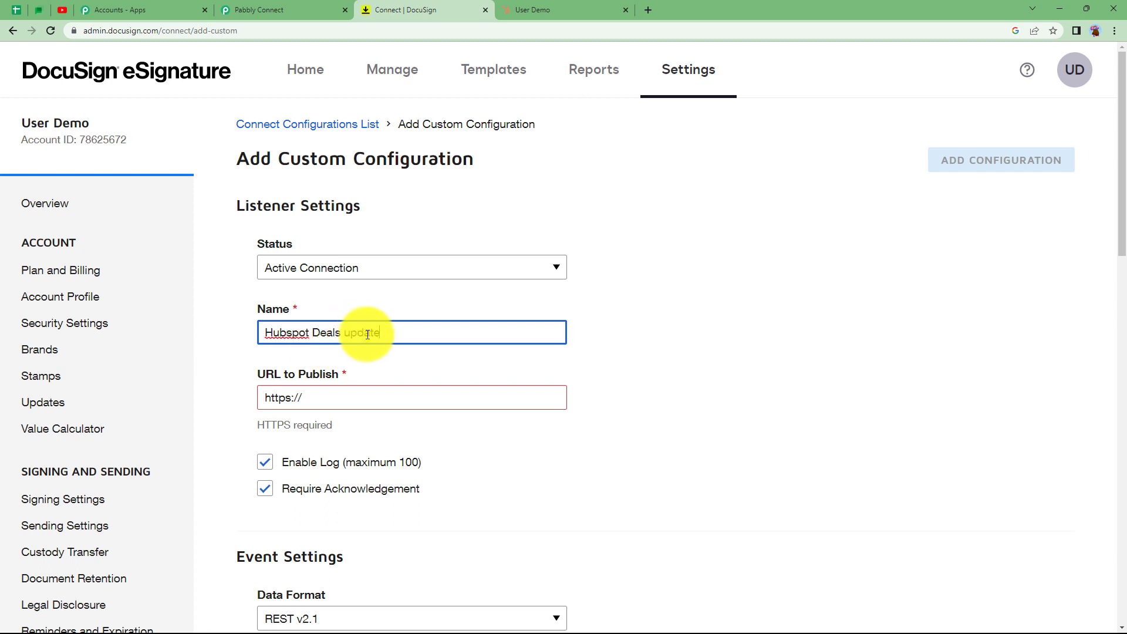
Replace the URL to Publish with the Pabbly webhook URL copied from the workflow
{"action": "triple_click", "coordinate": [284, 397]}
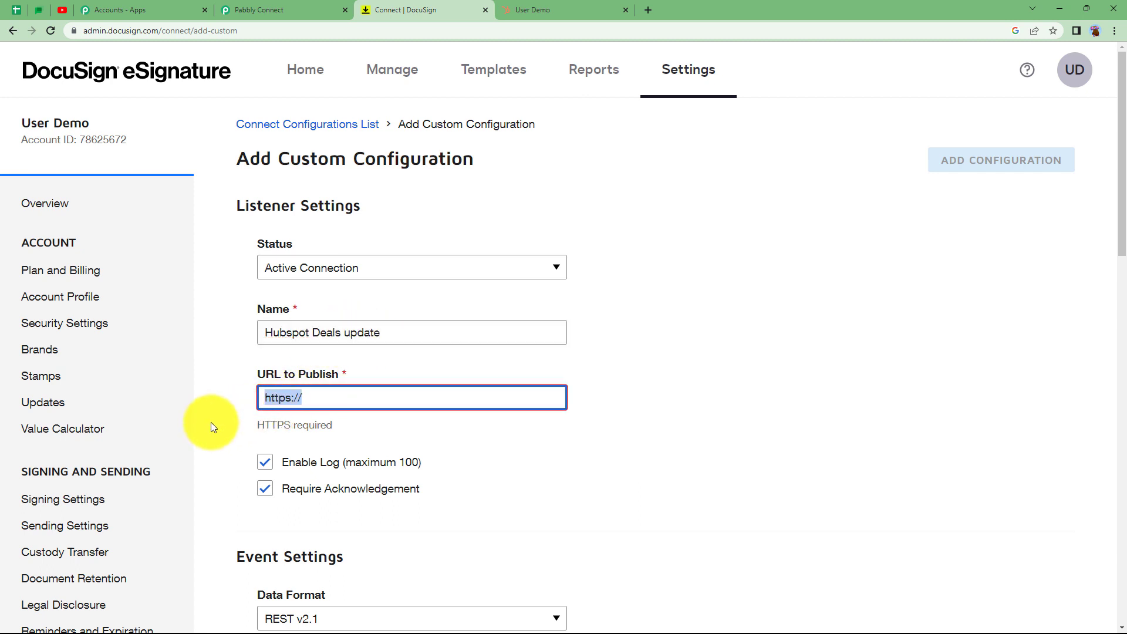
{"action": "key", "text": "BackSpace"}
{"action": "left_click", "coordinate": [276, 10]}
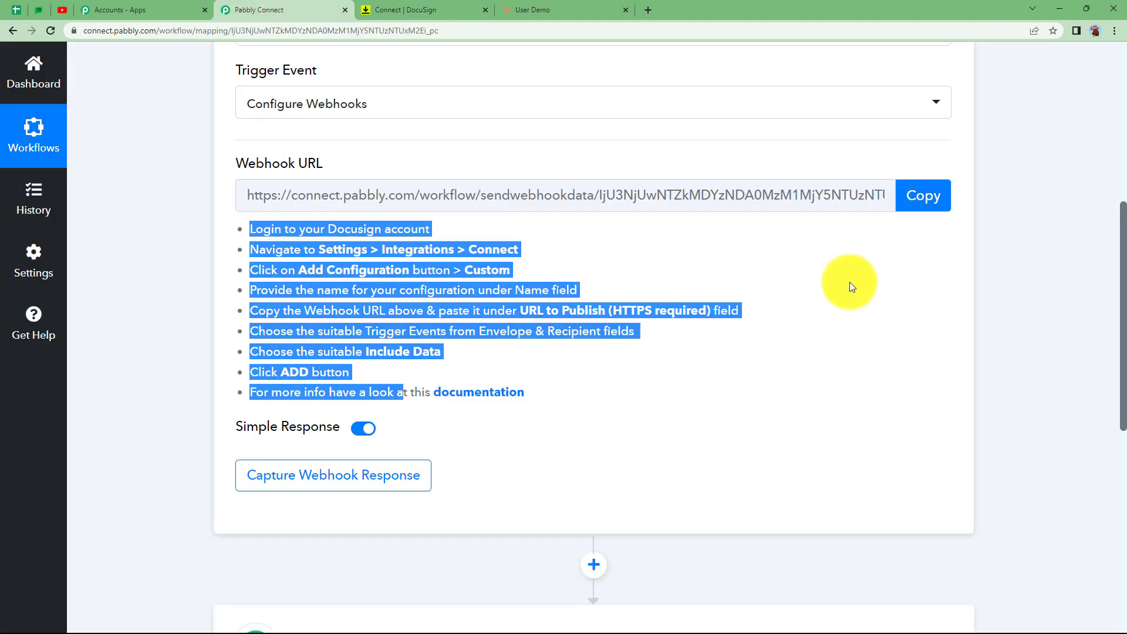
{"action": "left_click", "coordinate": [909, 210]}
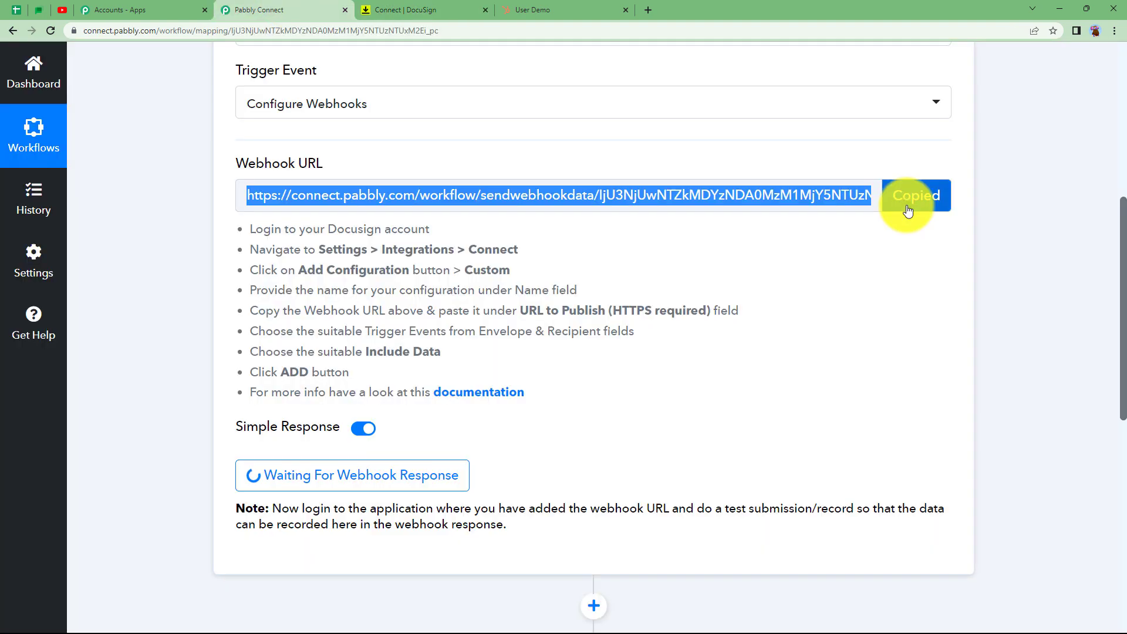
{"action": "left_click", "coordinate": [464, 7]}
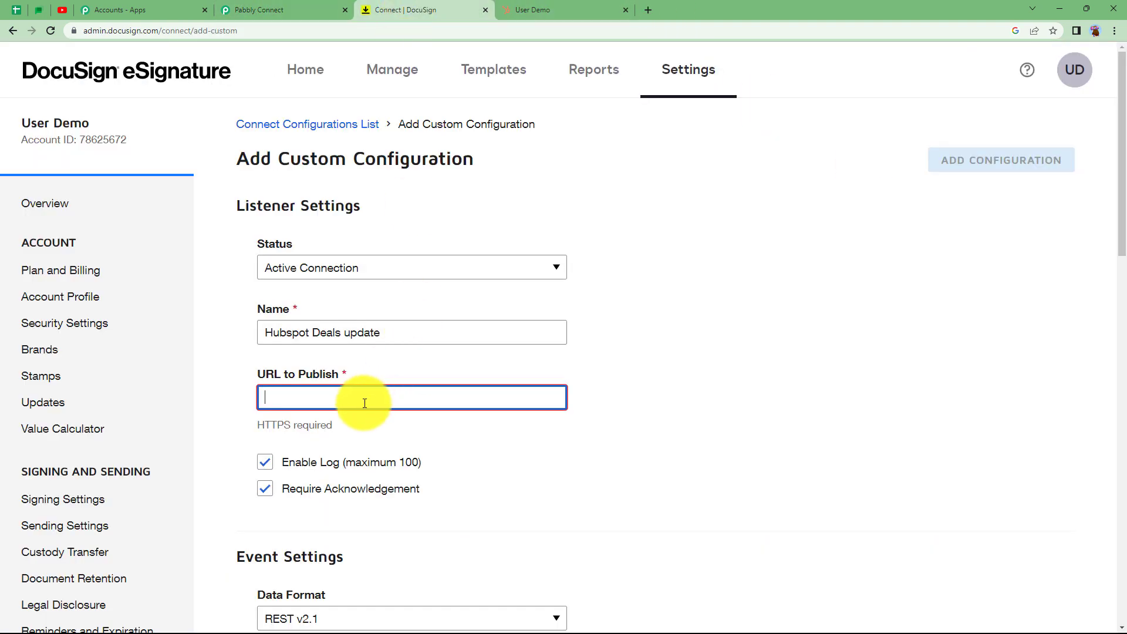
{"action": "key", "text": "ctrl+v"}
{"action": "left_click", "coordinate": [401, 434]}
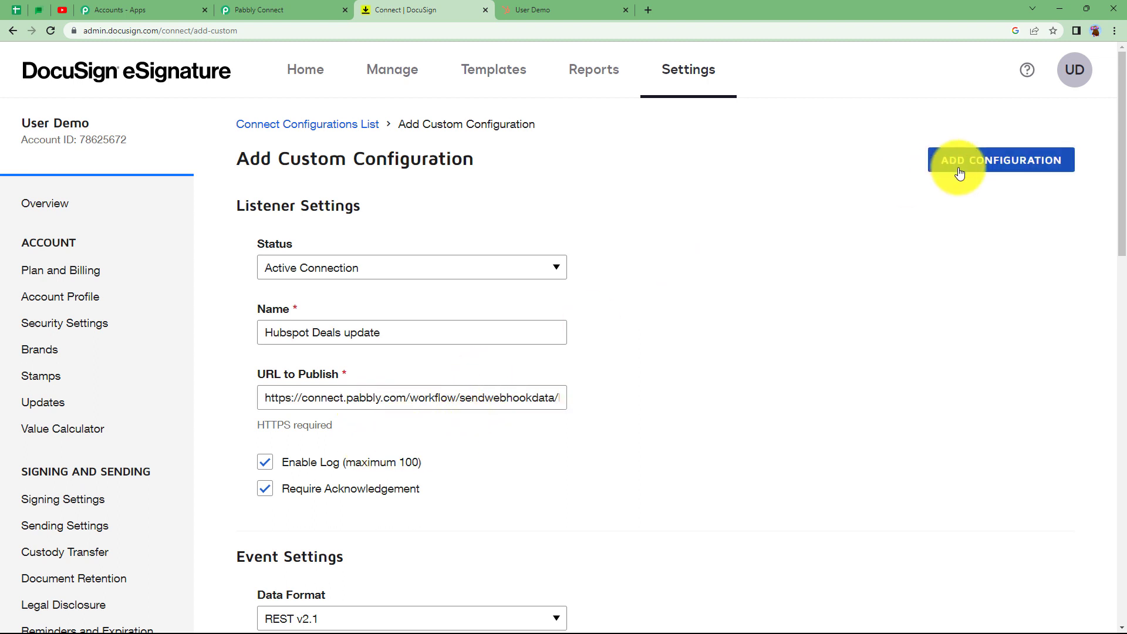
Check the Envelope Signed/Completed trigger event and expand the Include Data options
{"action": "scroll", "coordinate": [450, 421], "scroll_direction": "down", "scroll_amount": 3}
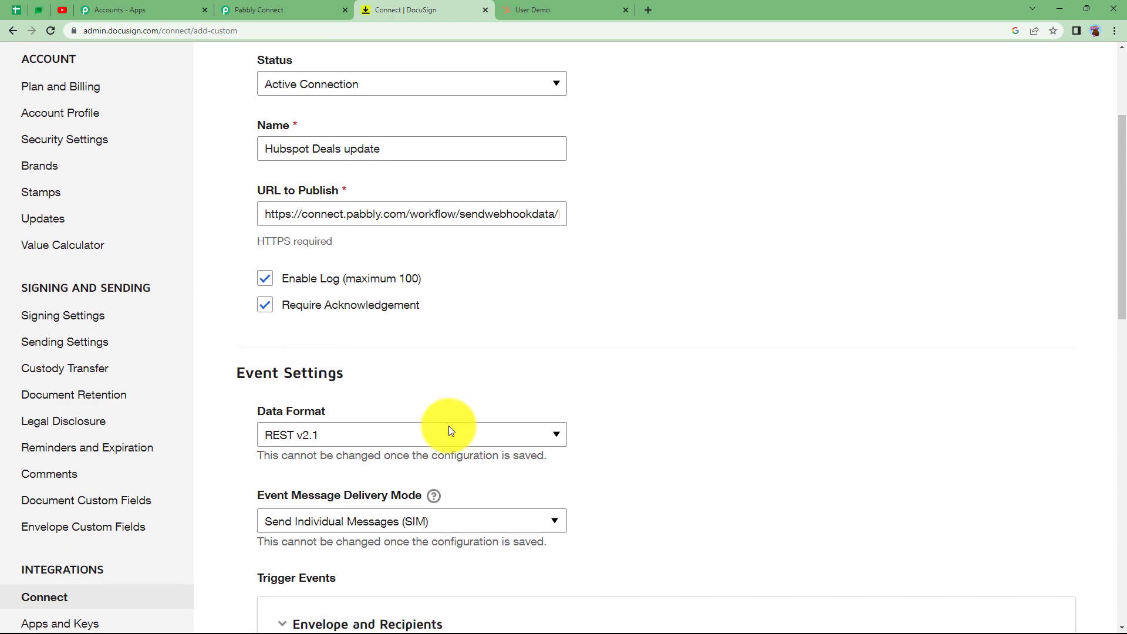
{"action": "scroll", "coordinate": [449, 429], "scroll_direction": "down", "scroll_amount": 5}
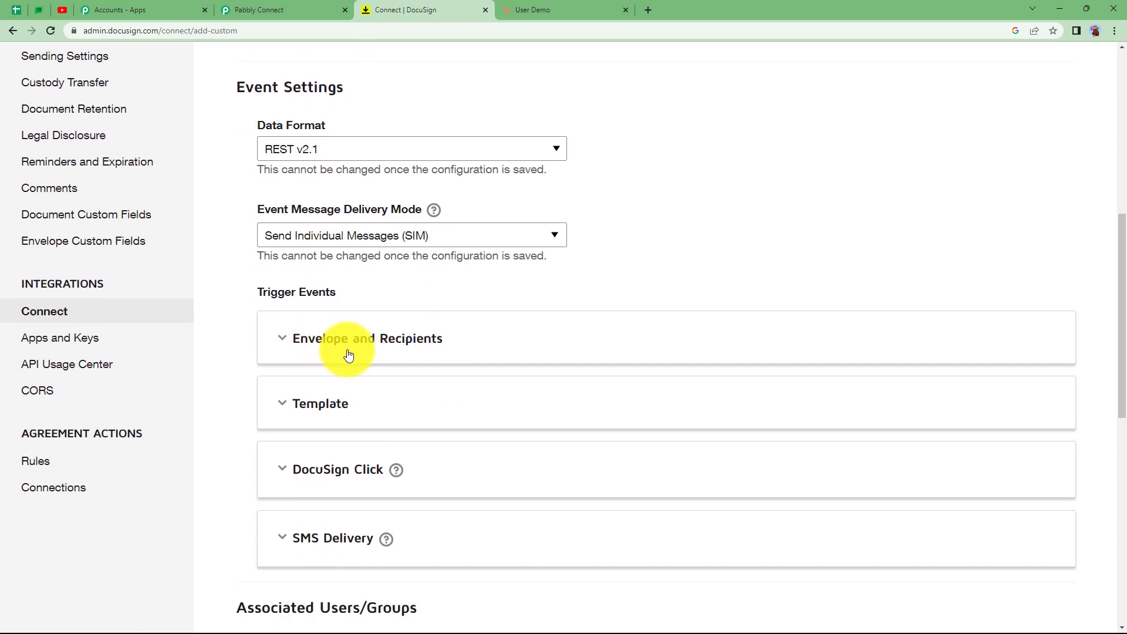
{"action": "left_click", "coordinate": [349, 340]}
{"action": "scroll", "coordinate": [293, 464], "scroll_direction": "down", "scroll_amount": 2}
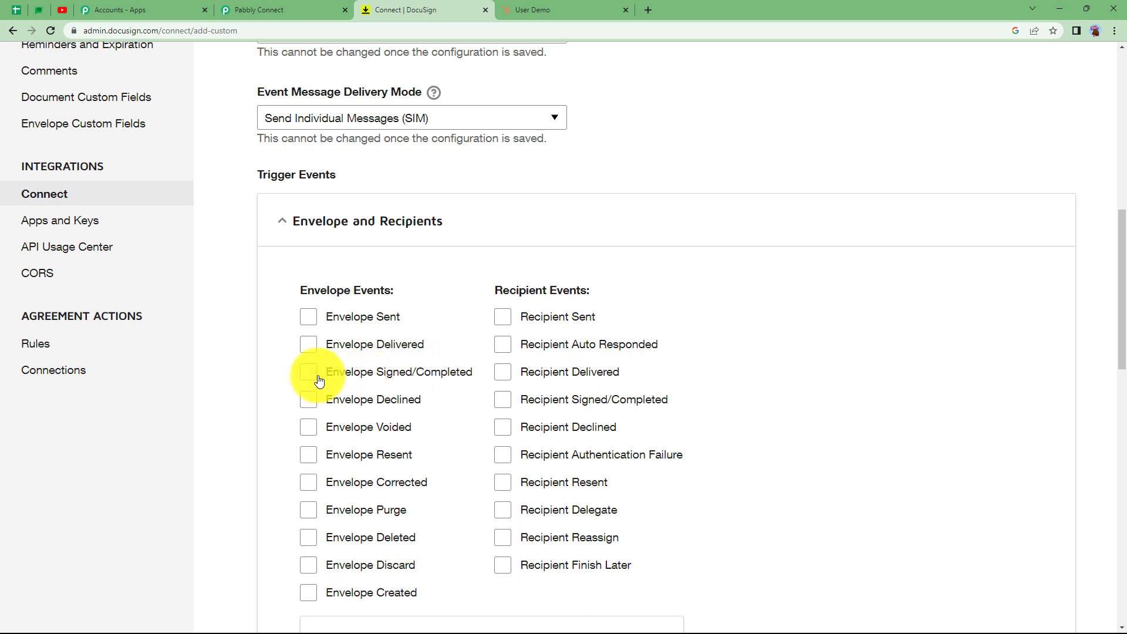
{"action": "left_click", "coordinate": [379, 229]}
{"action": "left_click", "coordinate": [360, 287]}
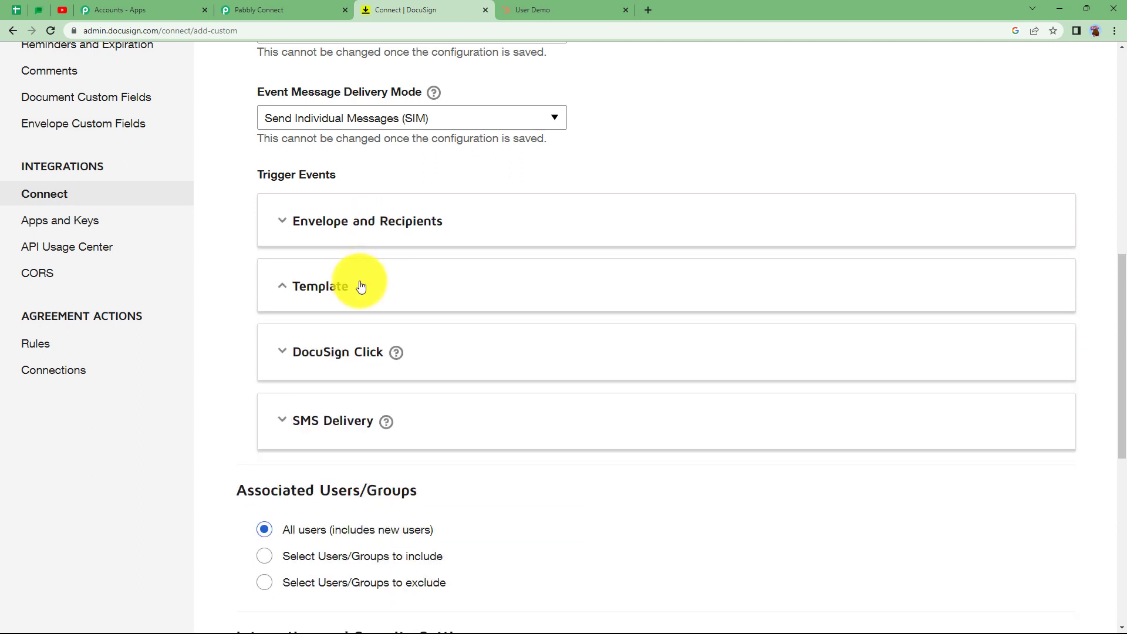
{"action": "left_click", "coordinate": [360, 287]}
{"action": "left_click", "coordinate": [372, 221]}
{"action": "scroll", "coordinate": [302, 413], "scroll_direction": "down", "scroll_amount": 5}
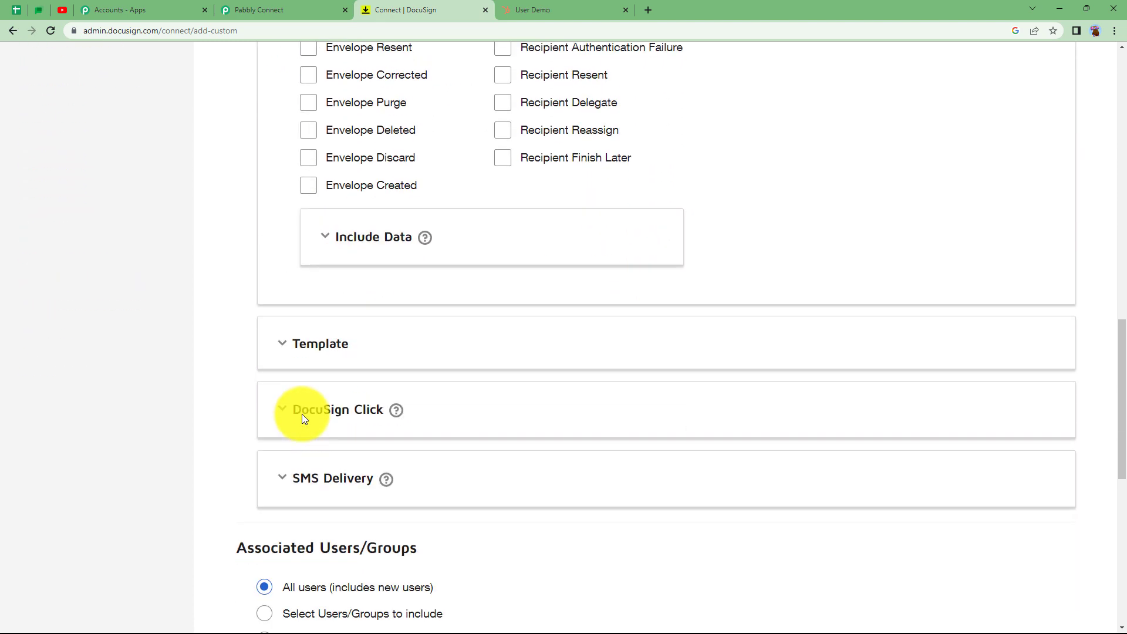
{"action": "left_click", "coordinate": [397, 254]}
{"action": "scroll", "coordinate": [347, 423], "scroll_direction": "down", "scroll_amount": 1}
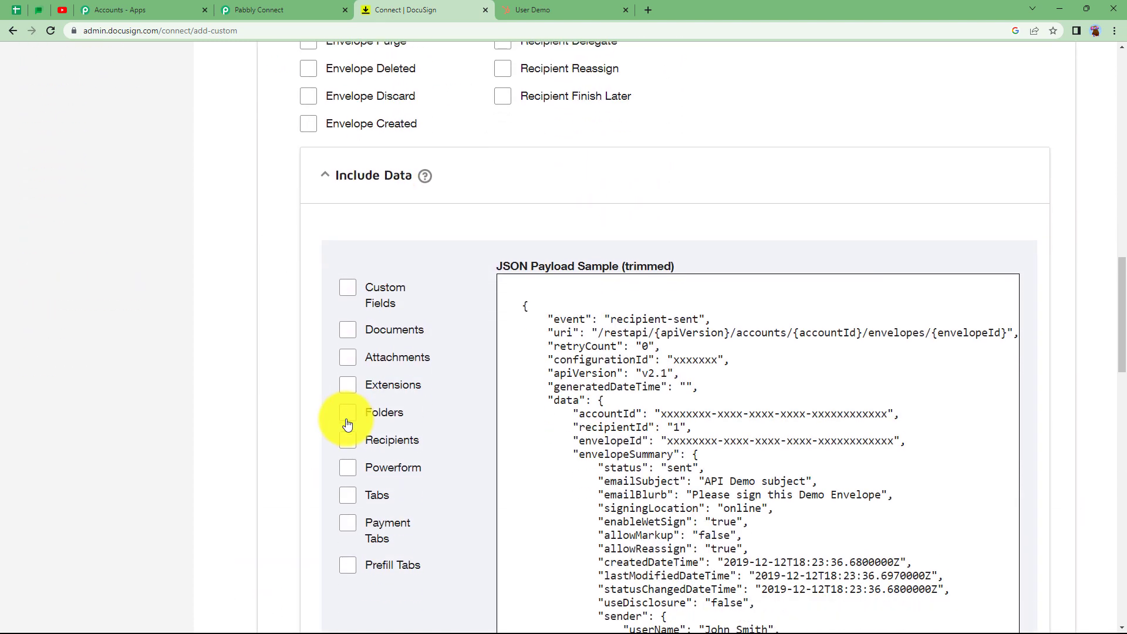
Include documents, attachments and recipients in the webhook data
{"action": "left_click", "coordinate": [259, 10]}
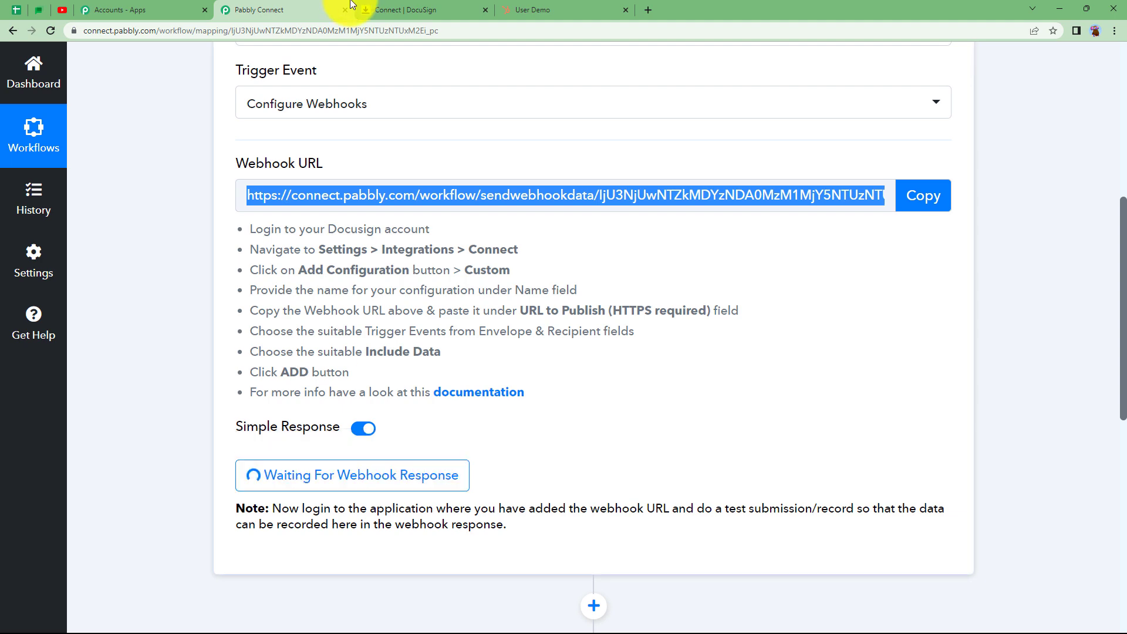
{"action": "left_click", "coordinate": [372, 7]}
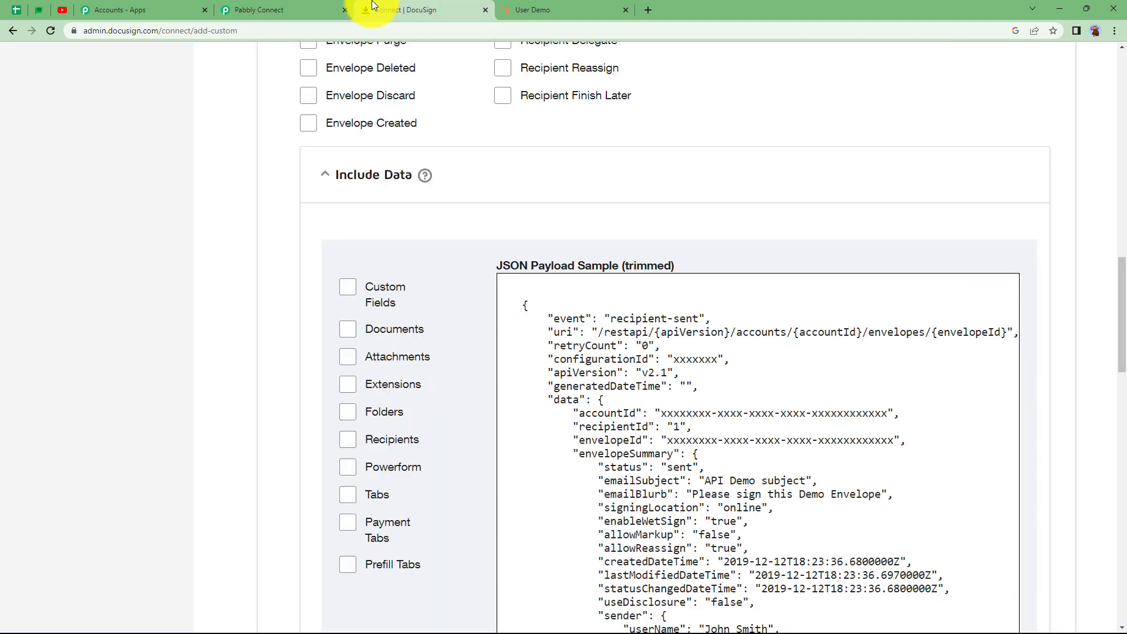
{"action": "left_click", "coordinate": [348, 332]}
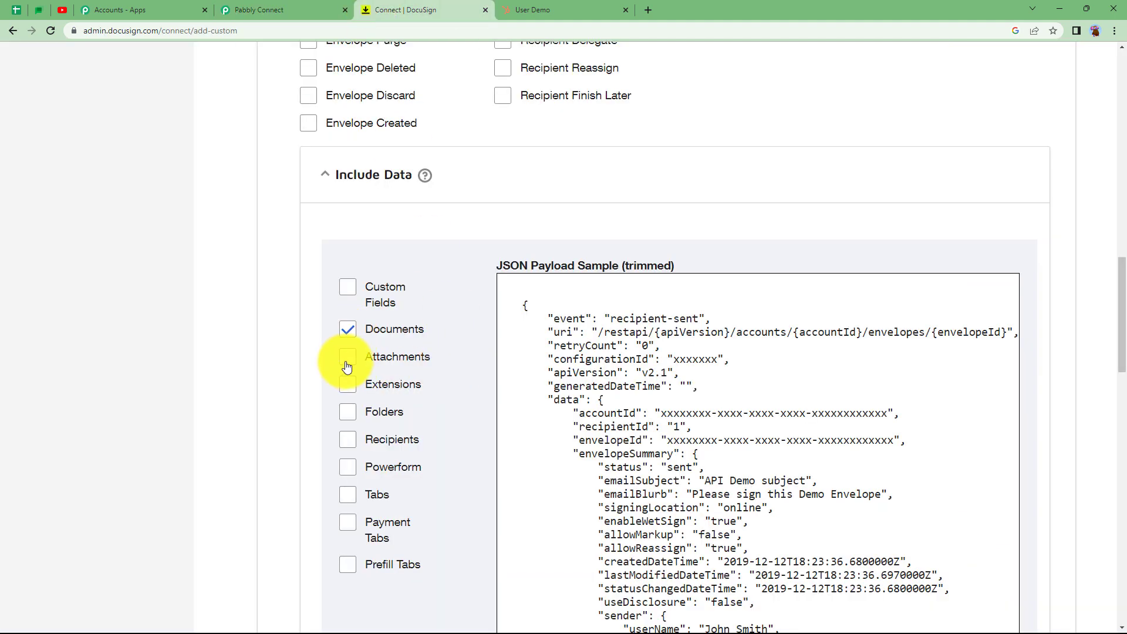
{"action": "left_click", "coordinate": [349, 366]}
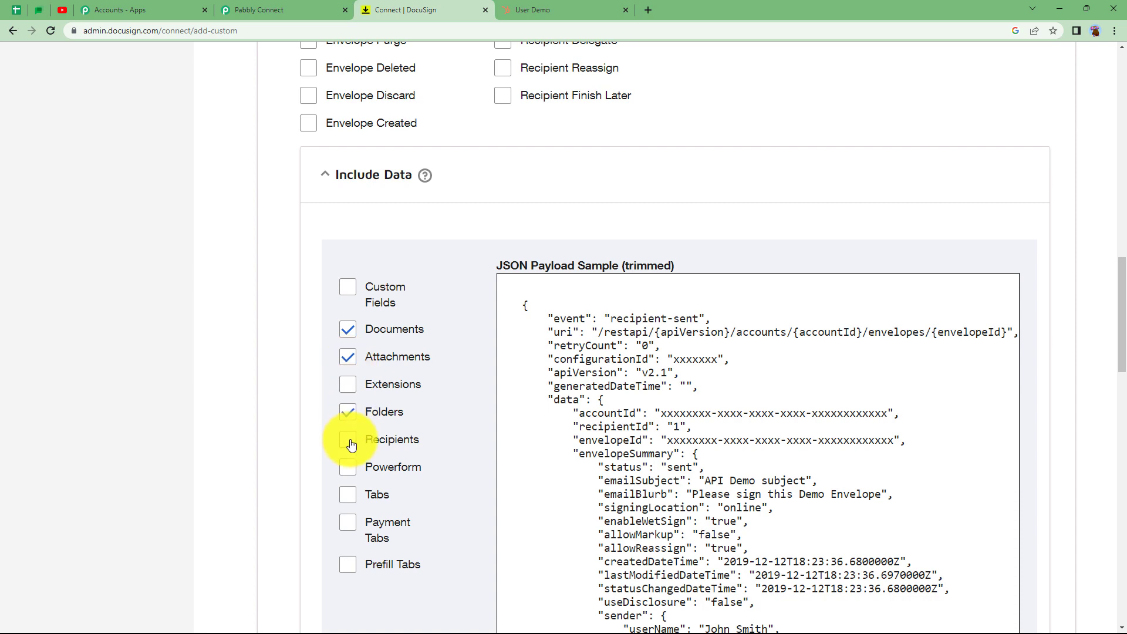
{"action": "left_click", "coordinate": [348, 445]}
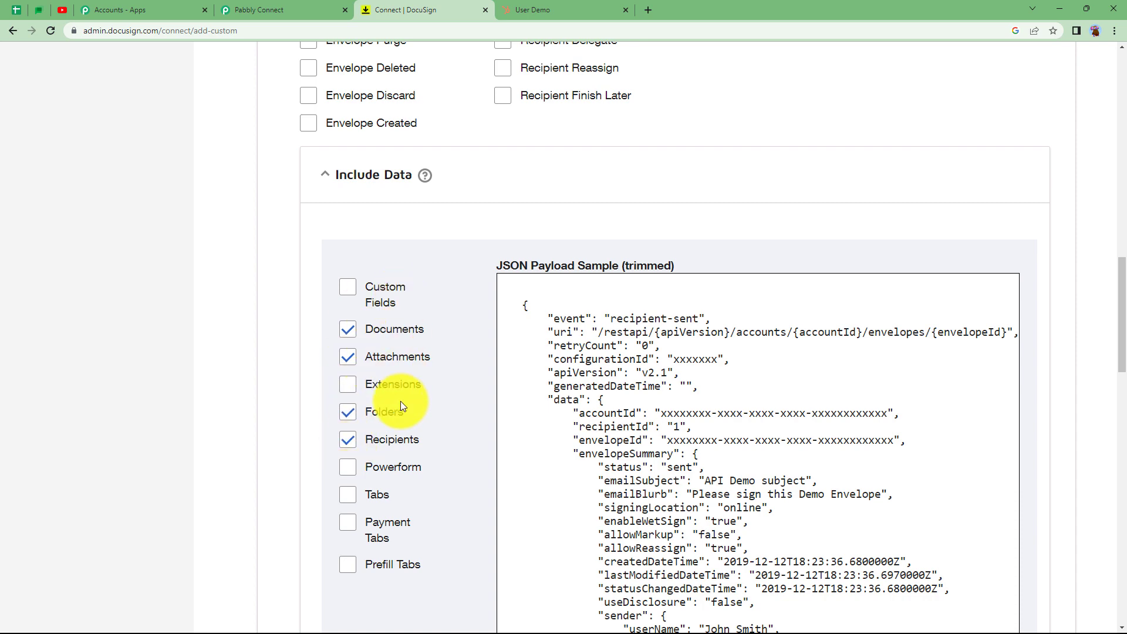
Collapse the event and data sections and save the Connect configuration
{"action": "scroll", "coordinate": [418, 452], "scroll_direction": "up", "scroll_amount": 1}
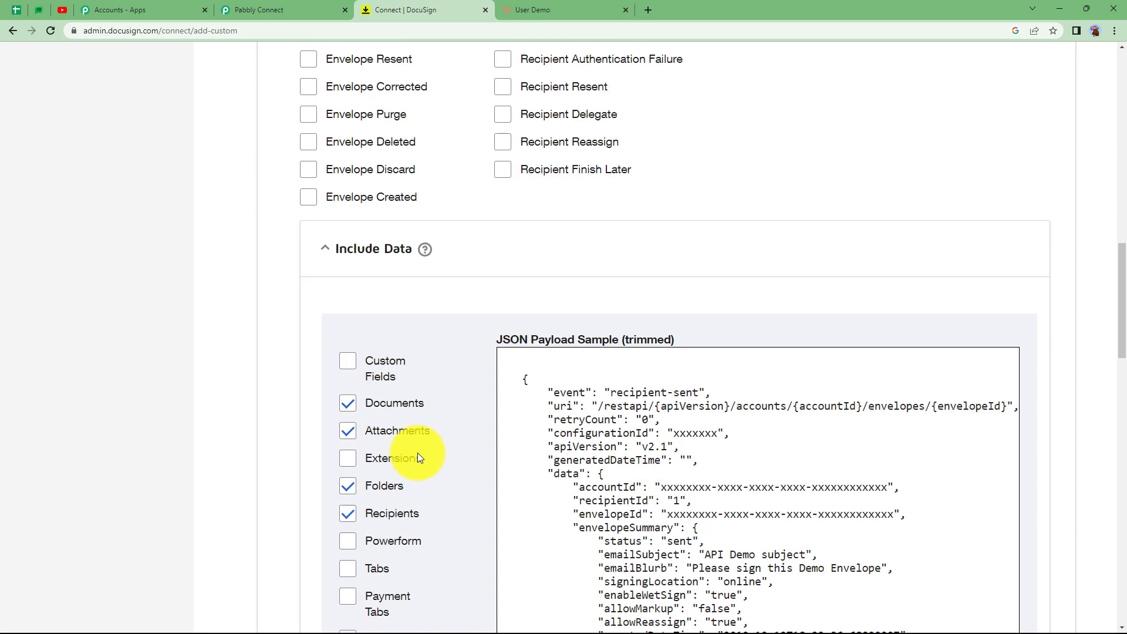
{"action": "scroll", "coordinate": [418, 453], "scroll_direction": "up", "scroll_amount": 2}
{"action": "left_click", "coordinate": [376, 402]}
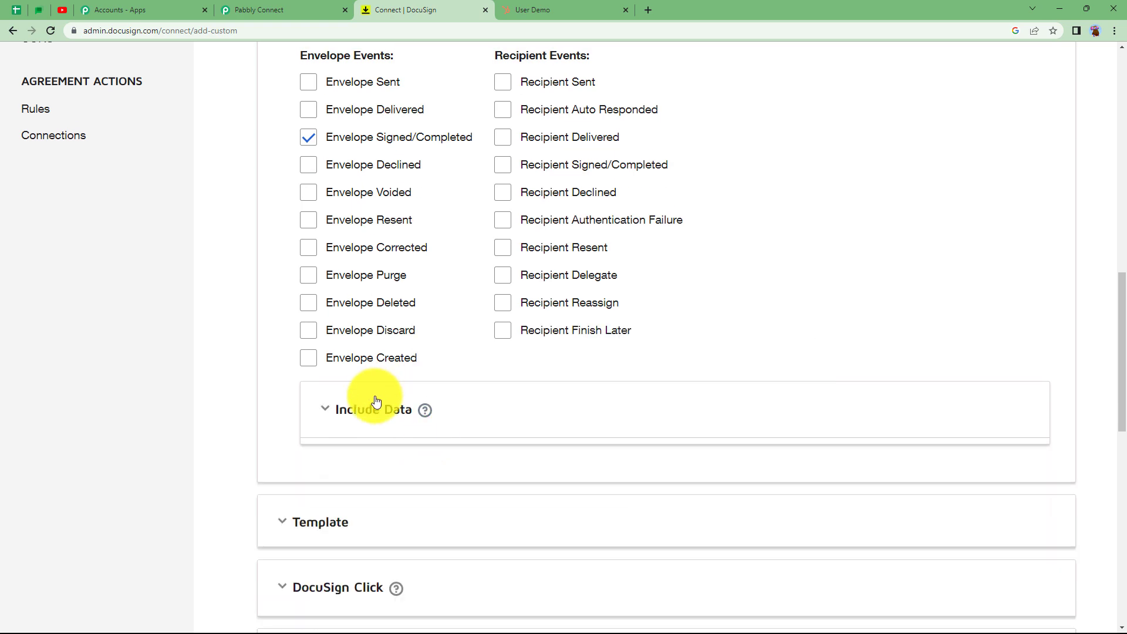
{"action": "scroll", "coordinate": [377, 402], "scroll_direction": "up", "scroll_amount": 6}
{"action": "left_click", "coordinate": [382, 386]}
{"action": "scroll", "coordinate": [382, 388], "scroll_direction": "up", "scroll_amount": 4}
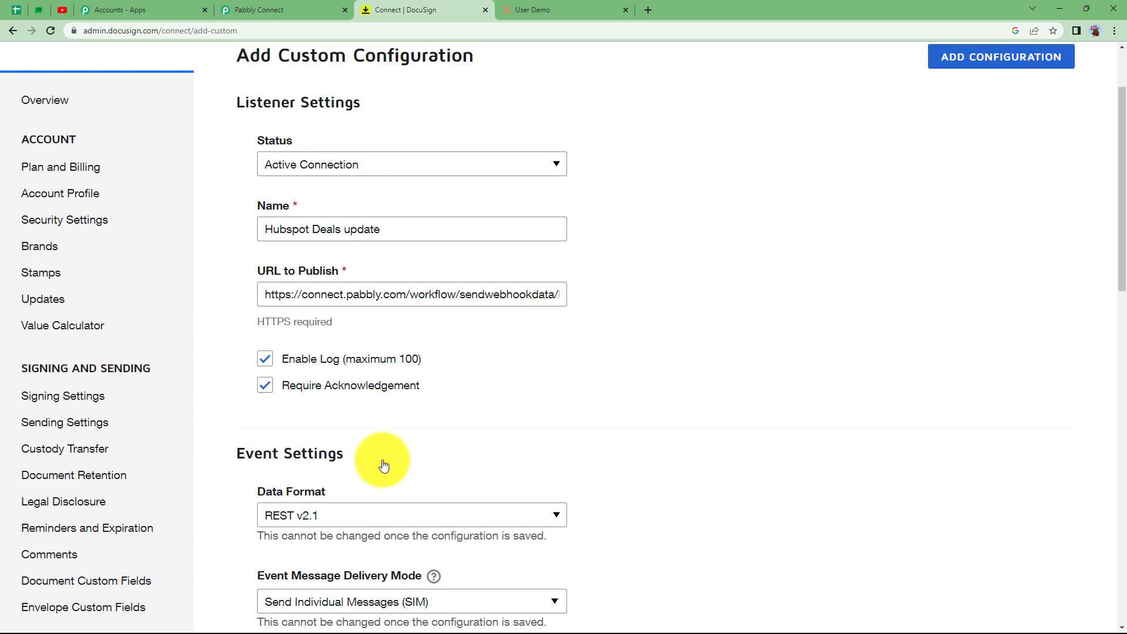
{"action": "scroll", "coordinate": [384, 466], "scroll_direction": "up", "scroll_amount": 2}
{"action": "left_click", "coordinate": [998, 166]}
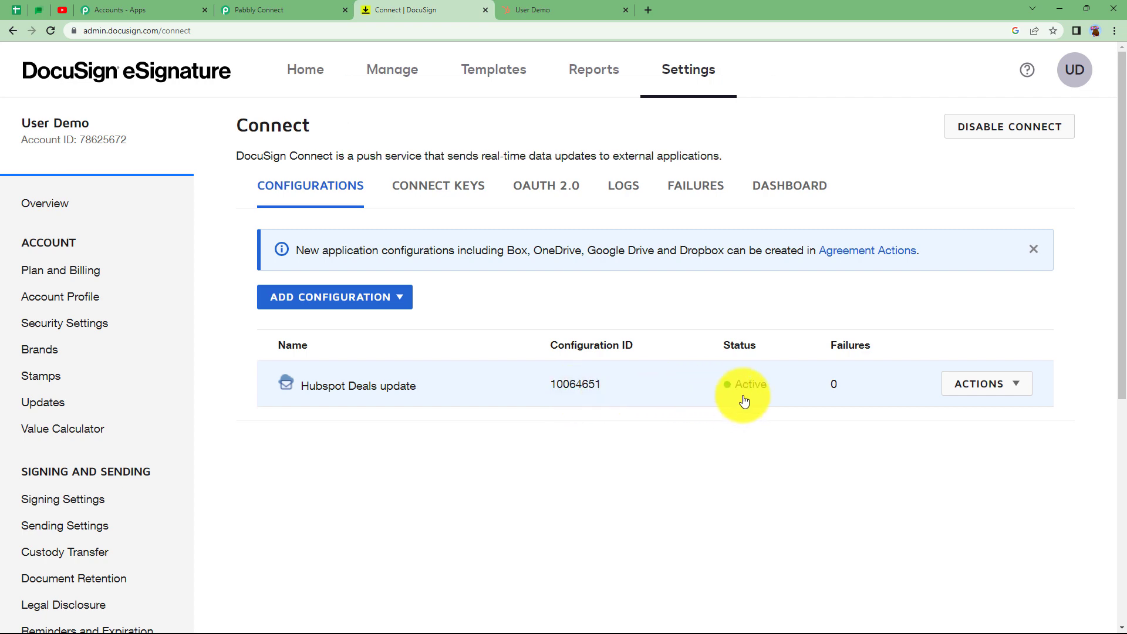
Confirm the configuration is Active, check the Pabbly tab, then go to DocuSign Home
{"action": "left_click", "coordinate": [295, 7]}
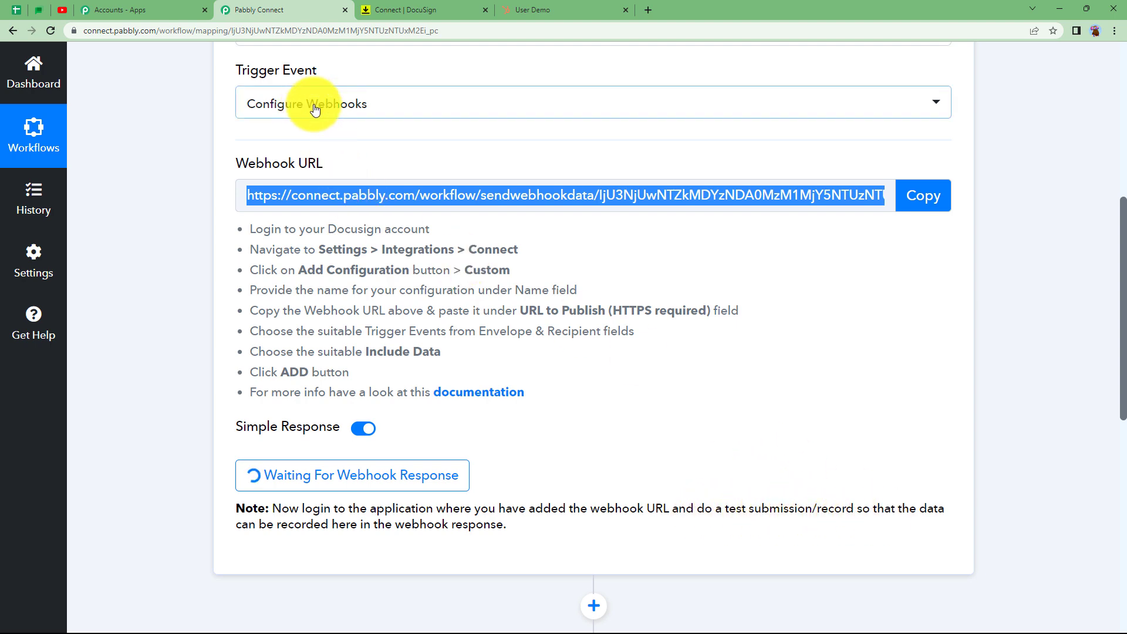
{"action": "left_click", "coordinate": [449, 10]}
{"action": "left_click", "coordinate": [327, 83]}
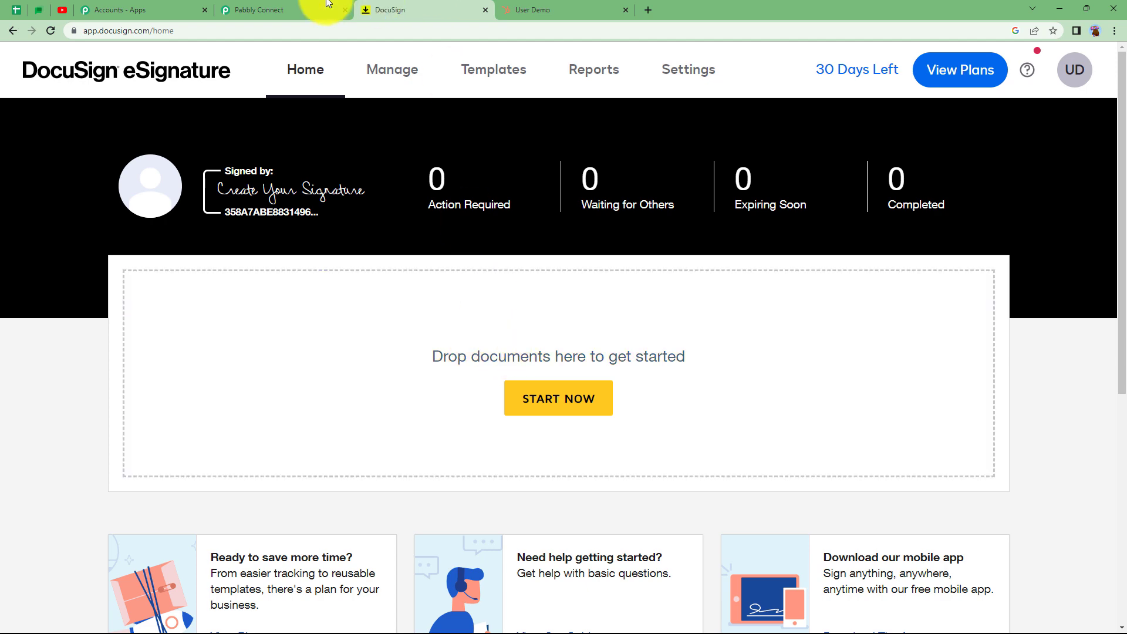
Start a new DocuSign envelope and upload Offer Letter.pdf from the computer
{"action": "left_click", "coordinate": [297, 10]}
{"action": "scroll", "coordinate": [220, 461], "scroll_direction": "down", "scroll_amount": 1}
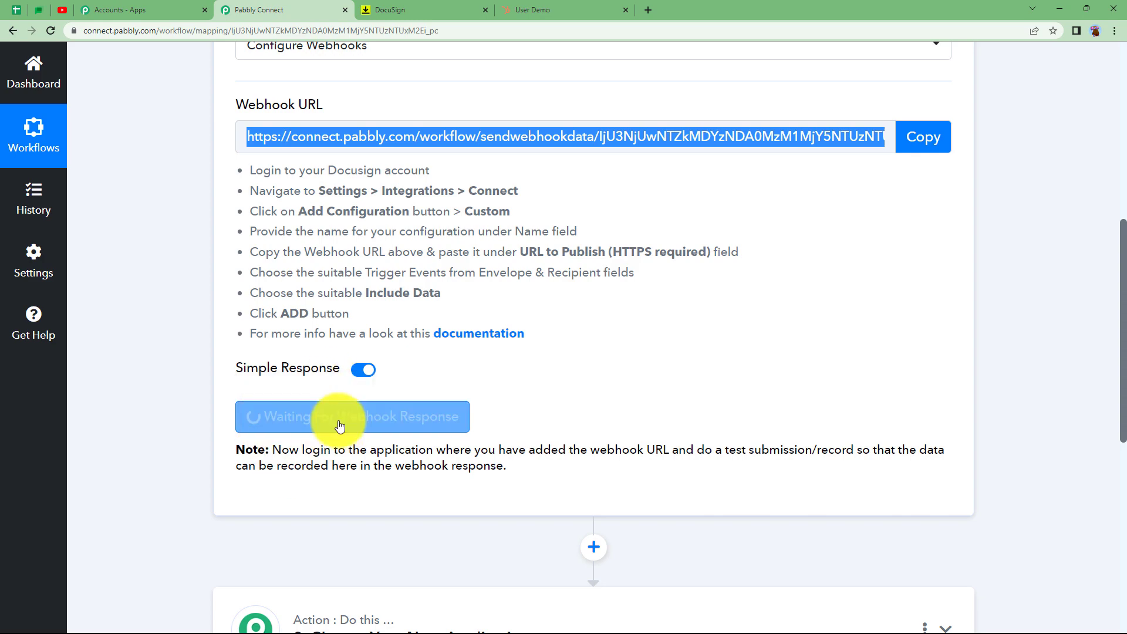
{"action": "left_click", "coordinate": [394, 6]}
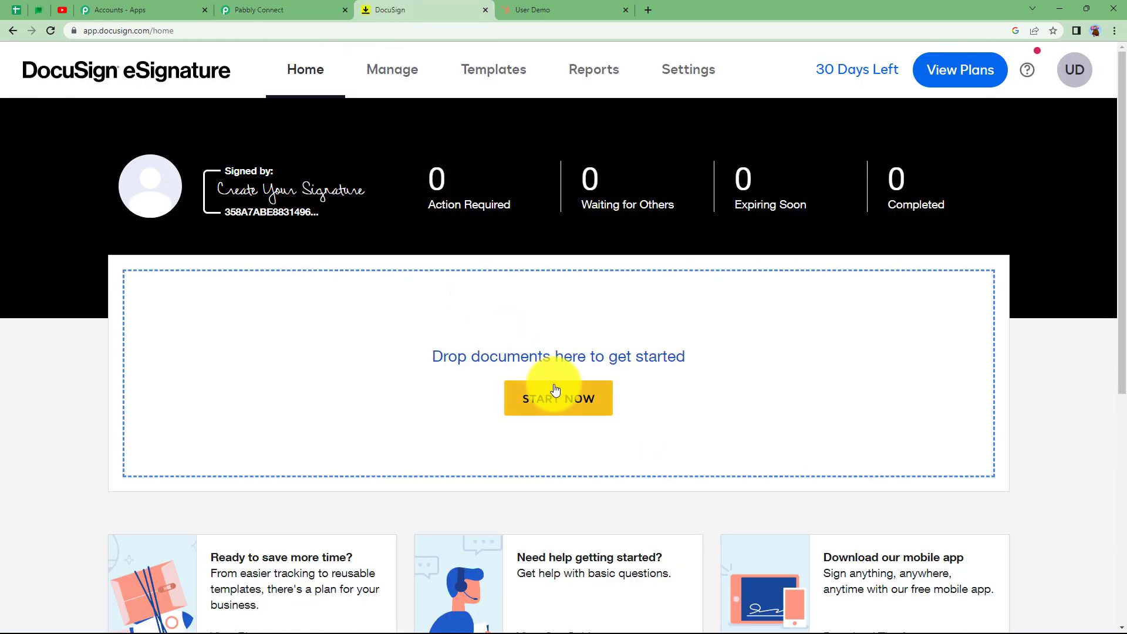
{"action": "left_click", "coordinate": [531, 394]}
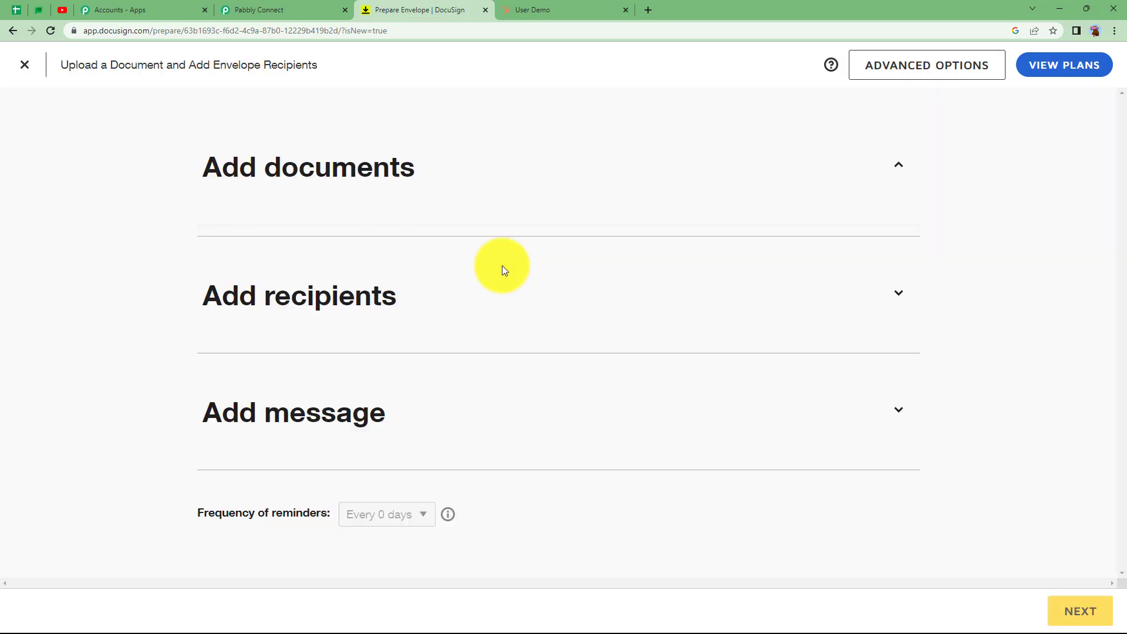
{"action": "left_click", "coordinate": [541, 390]}
{"action": "left_click", "coordinate": [578, 204]}
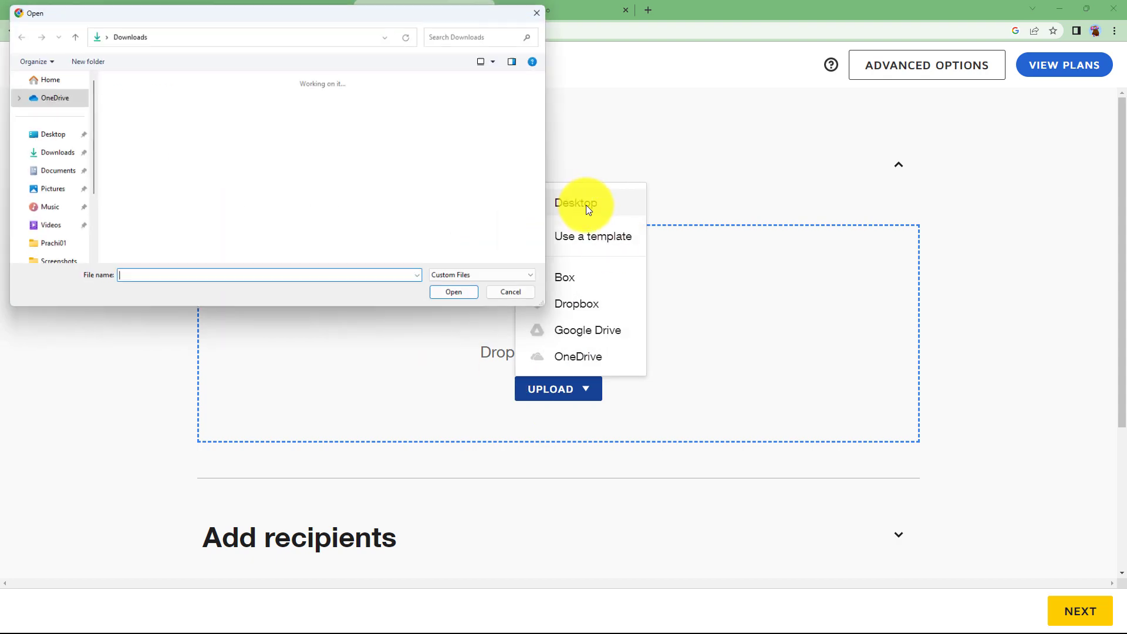
{"action": "scroll", "coordinate": [223, 203], "scroll_direction": "down", "scroll_amount": 3}
{"action": "scroll", "coordinate": [189, 210], "scroll_direction": "up", "scroll_amount": 3}
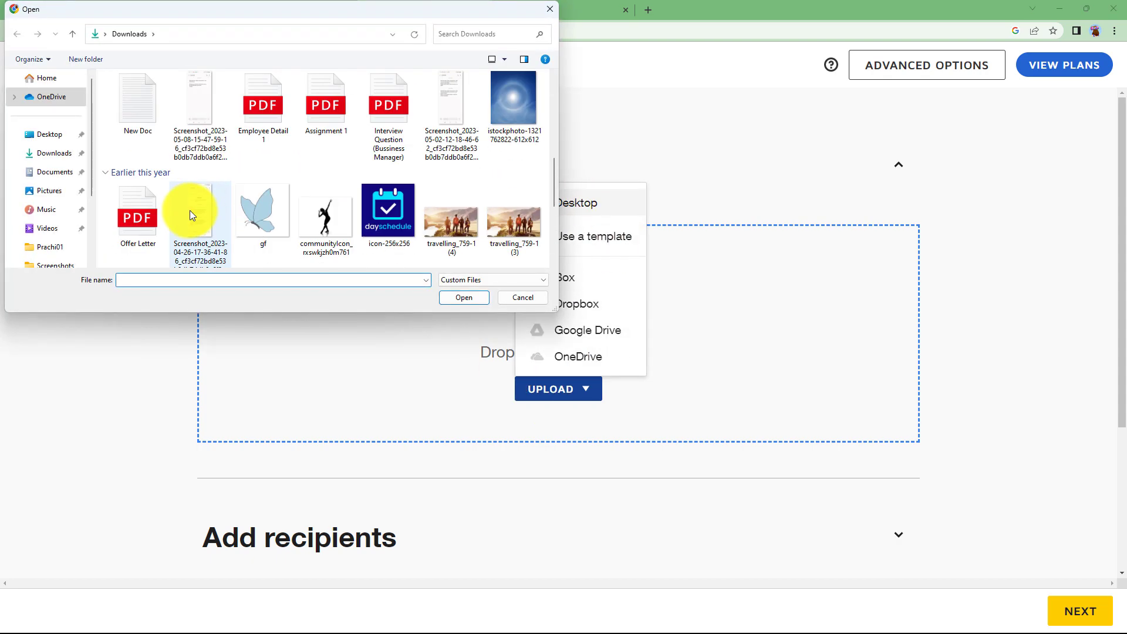
{"action": "left_click", "coordinate": [138, 217]}
{"action": "left_click", "coordinate": [473, 302]}
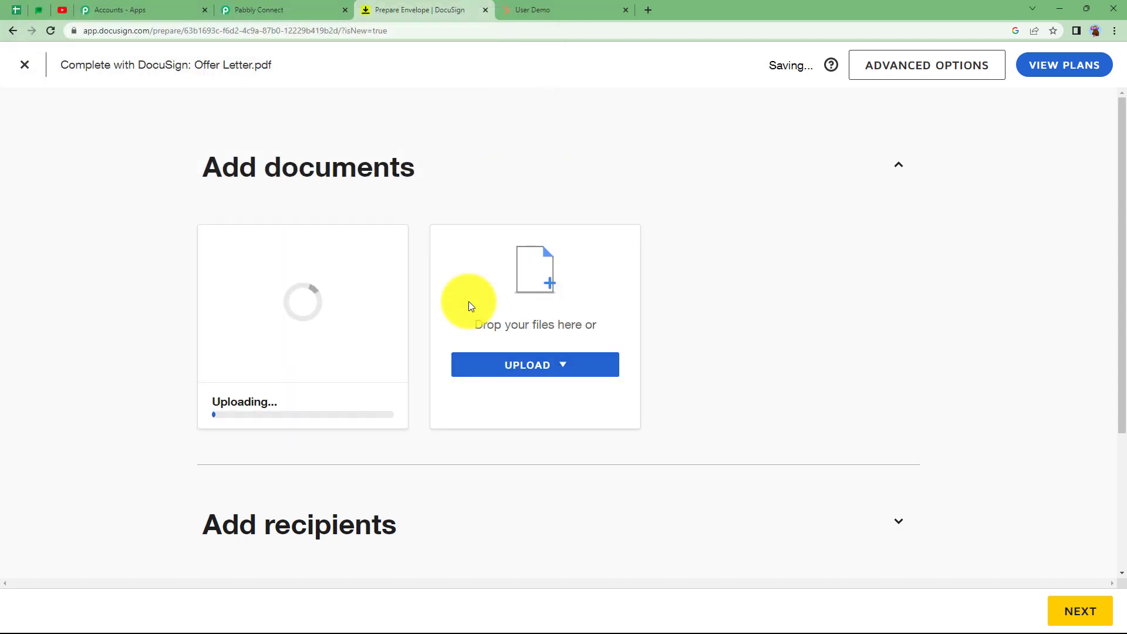
{"action": "mouse_move", "coordinate": [279, 313]}
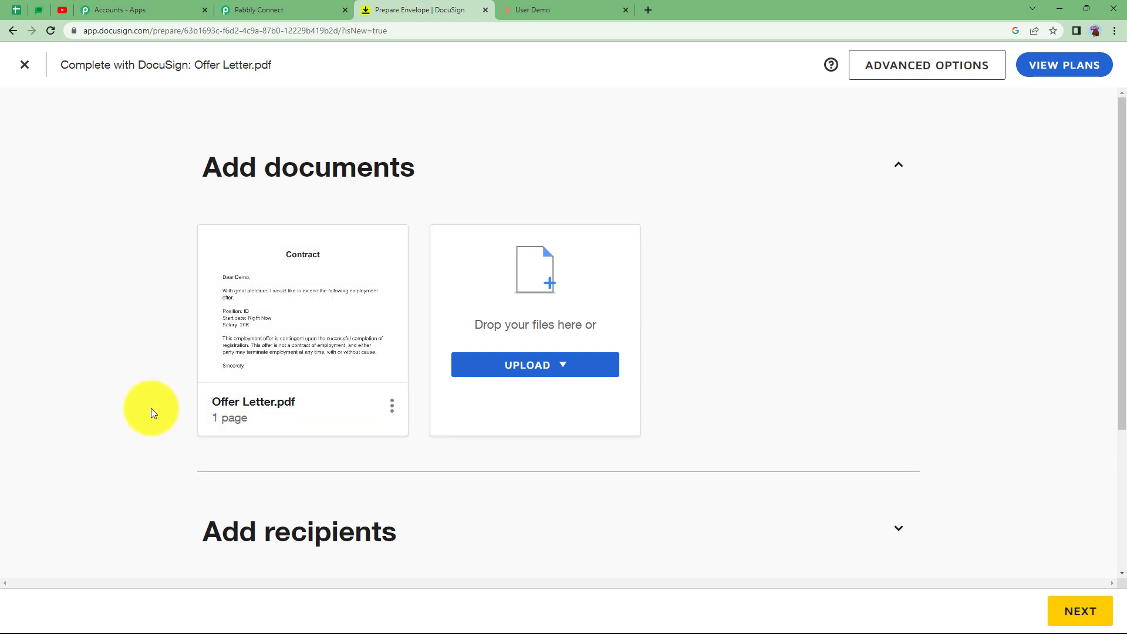
{"action": "scroll", "coordinate": [150, 407], "scroll_direction": "down", "scroll_amount": 3}
Add the saved contact as the signer and continue to field placement
{"action": "left_click", "coordinate": [241, 356]}
{"action": "scroll", "coordinate": [185, 374], "scroll_direction": "down", "scroll_amount": 2}
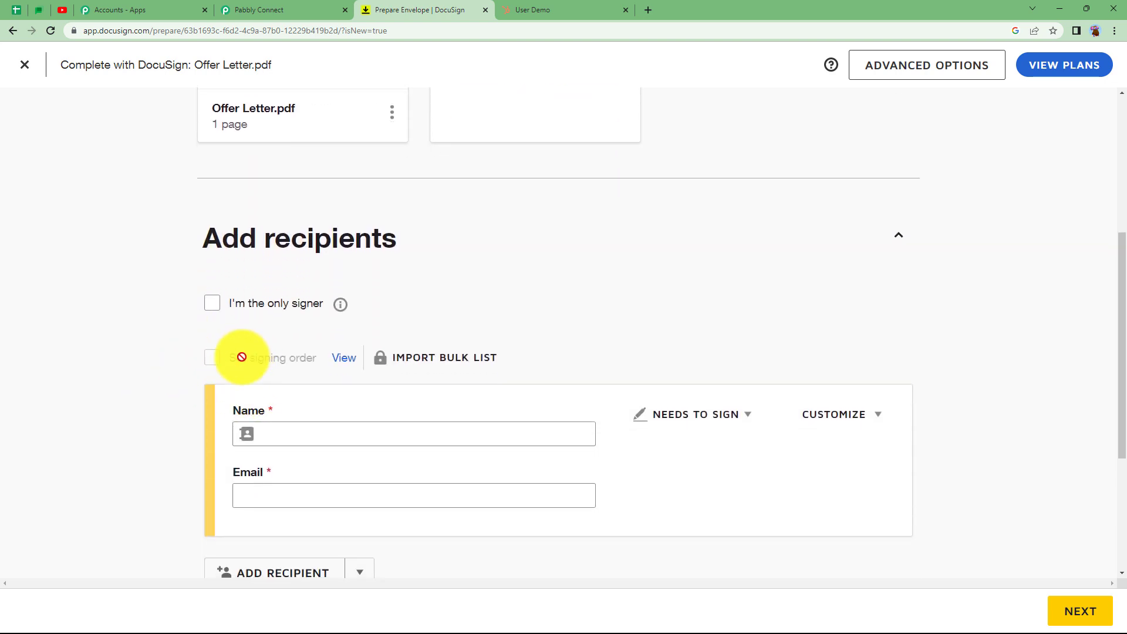
{"action": "left_click", "coordinate": [290, 373]}
{"action": "left_click", "coordinate": [319, 404]}
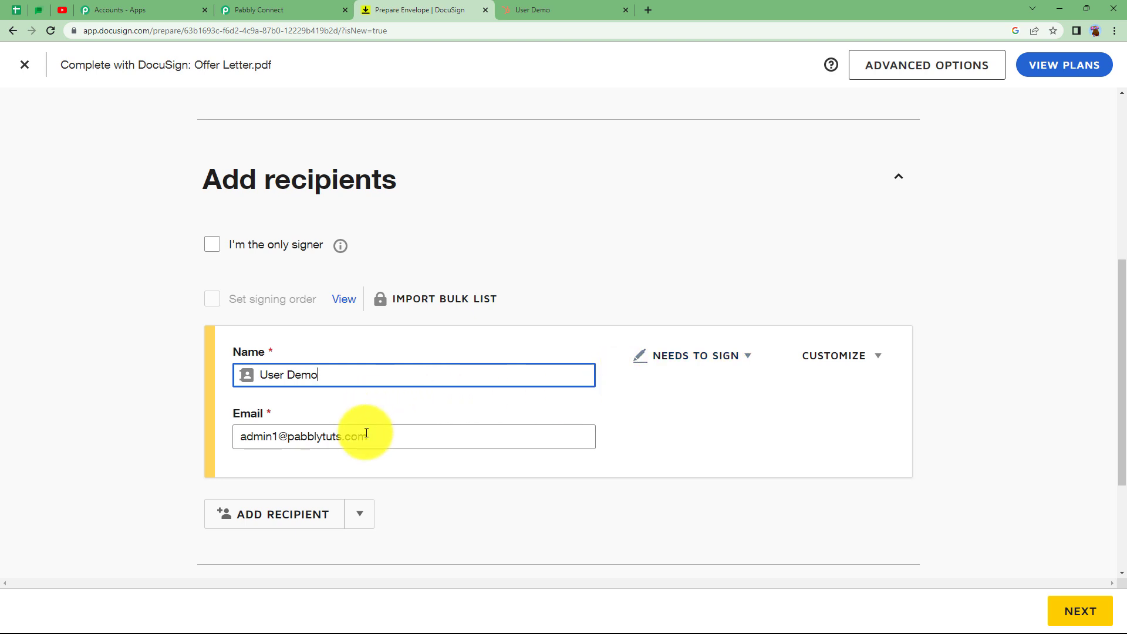
{"action": "left_click_drag", "start_coordinate": [376, 437], "coordinate": [240, 434]}
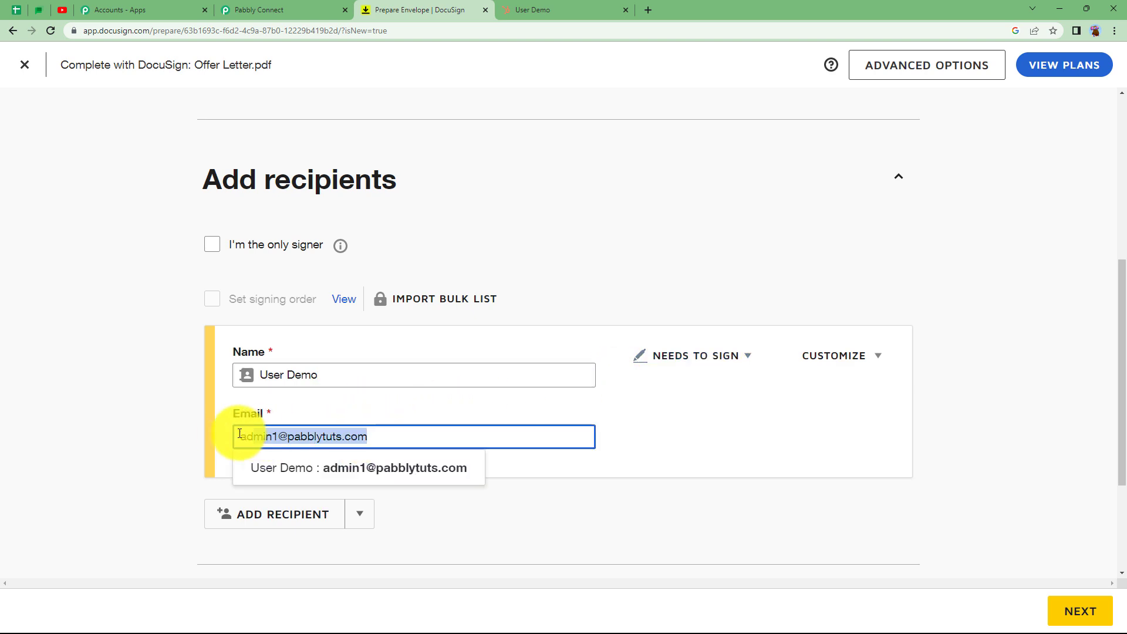
{"action": "left_click", "coordinate": [191, 438]}
{"action": "scroll", "coordinate": [312, 258], "scroll_direction": "up", "scroll_amount": 5}
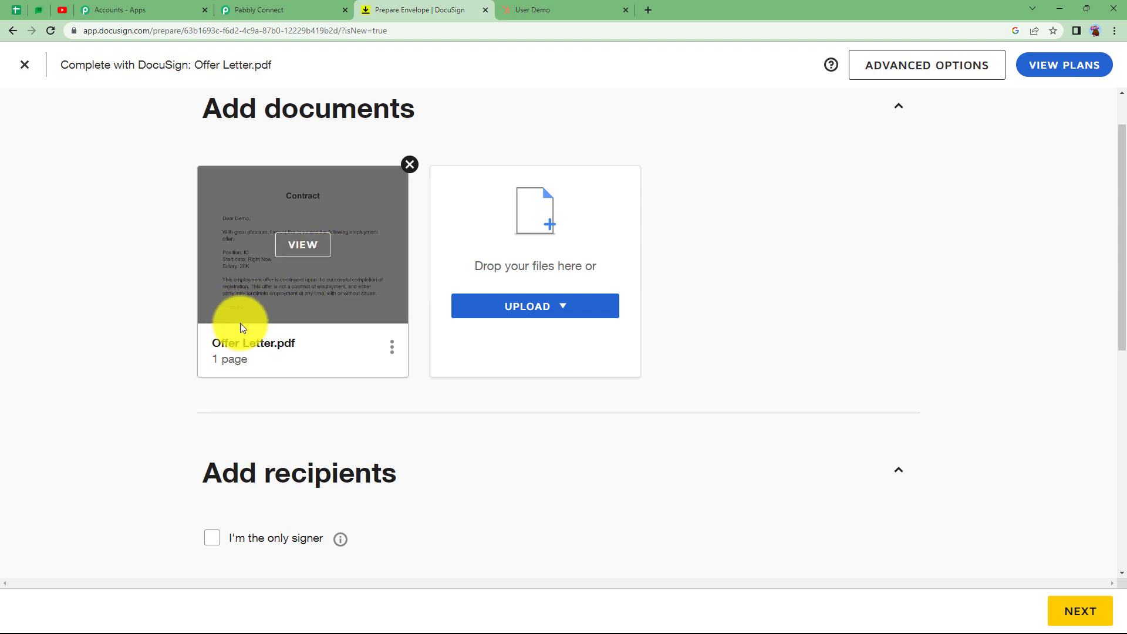
{"action": "scroll", "coordinate": [516, 484], "scroll_direction": "down", "scroll_amount": 7}
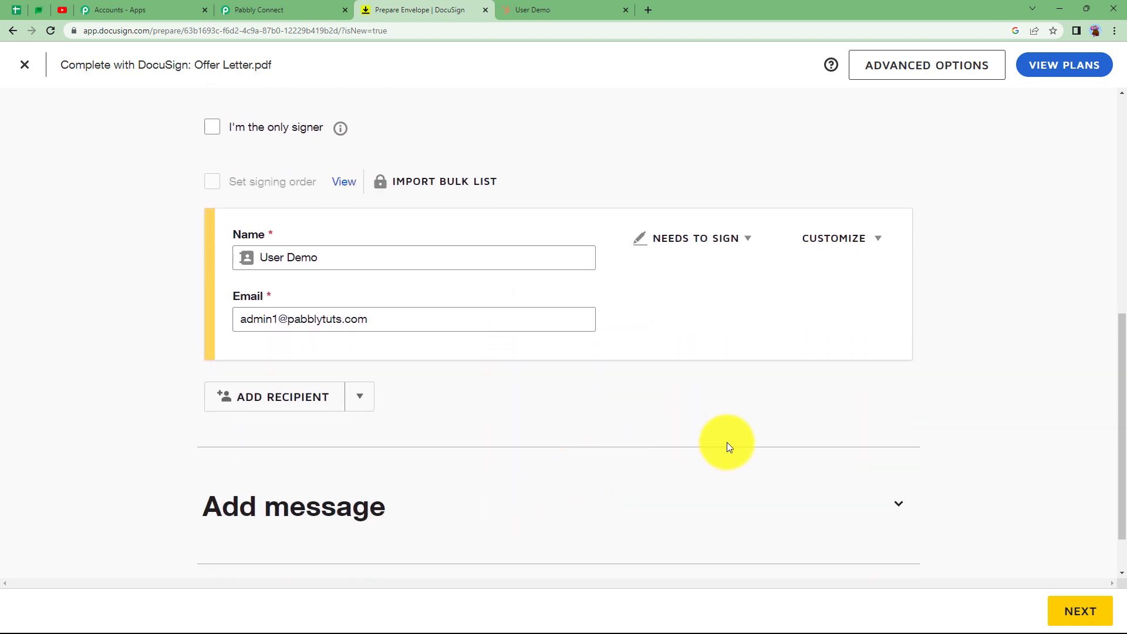
{"action": "scroll", "coordinate": [632, 451], "scroll_direction": "down", "scroll_amount": 1}
{"action": "scroll", "coordinate": [632, 452], "scroll_direction": "up", "scroll_amount": 9}
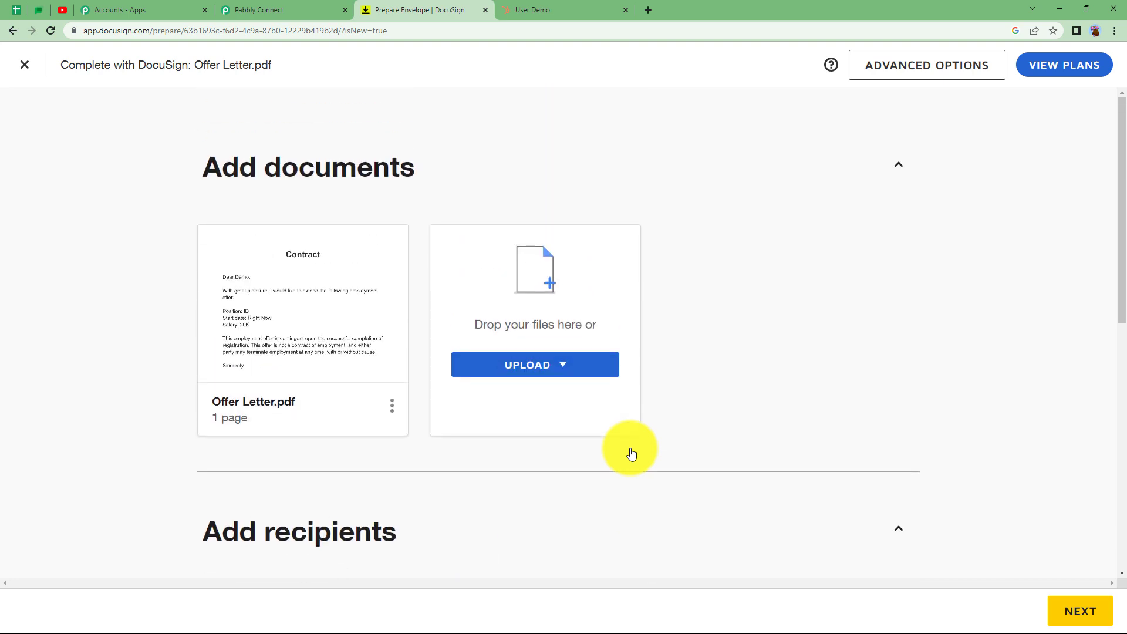
{"action": "left_click", "coordinate": [1067, 603]}
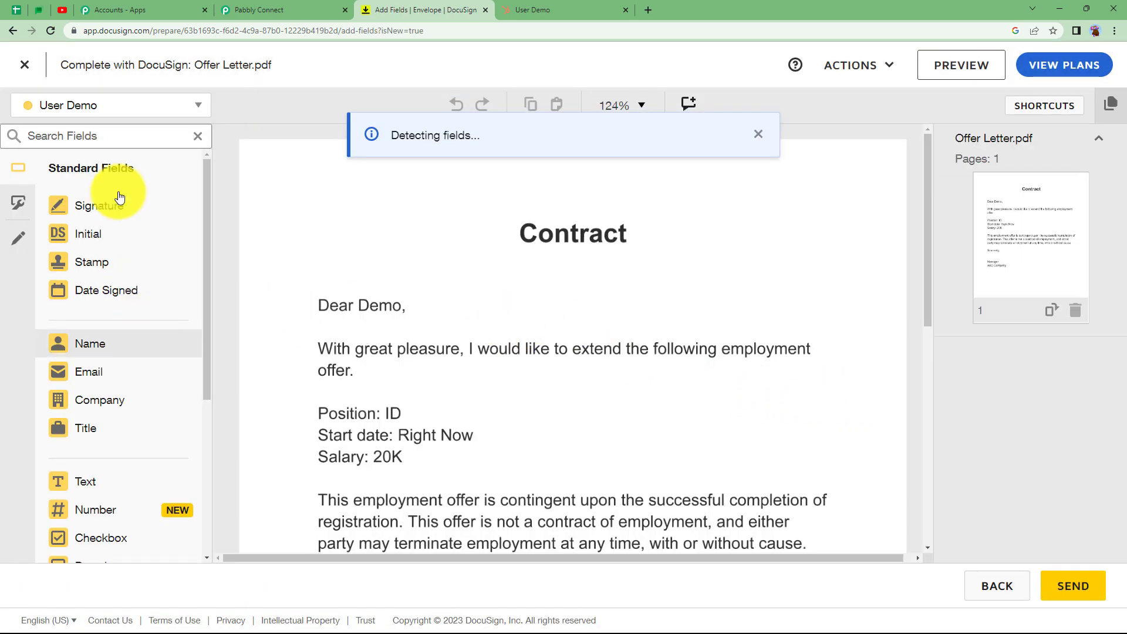
Place a Signature field under ABC Company on the Offer Letter and send the envelope
{"action": "left_click", "coordinate": [111, 206]}
{"action": "scroll", "coordinate": [322, 343], "scroll_direction": "down", "scroll_amount": 6}
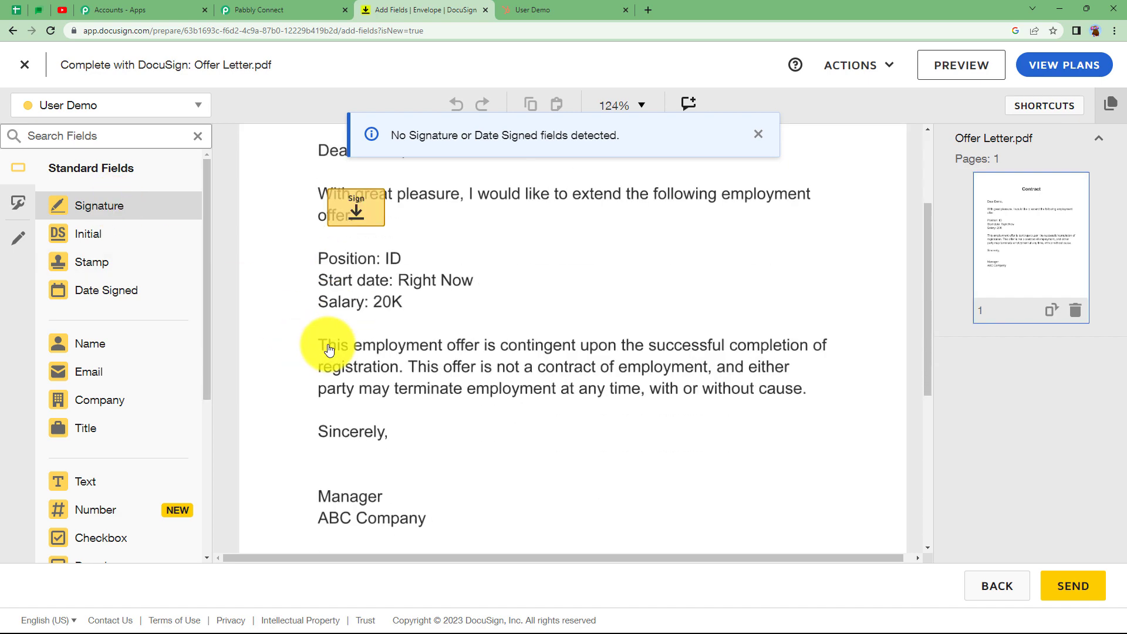
{"action": "left_click", "coordinate": [324, 343]}
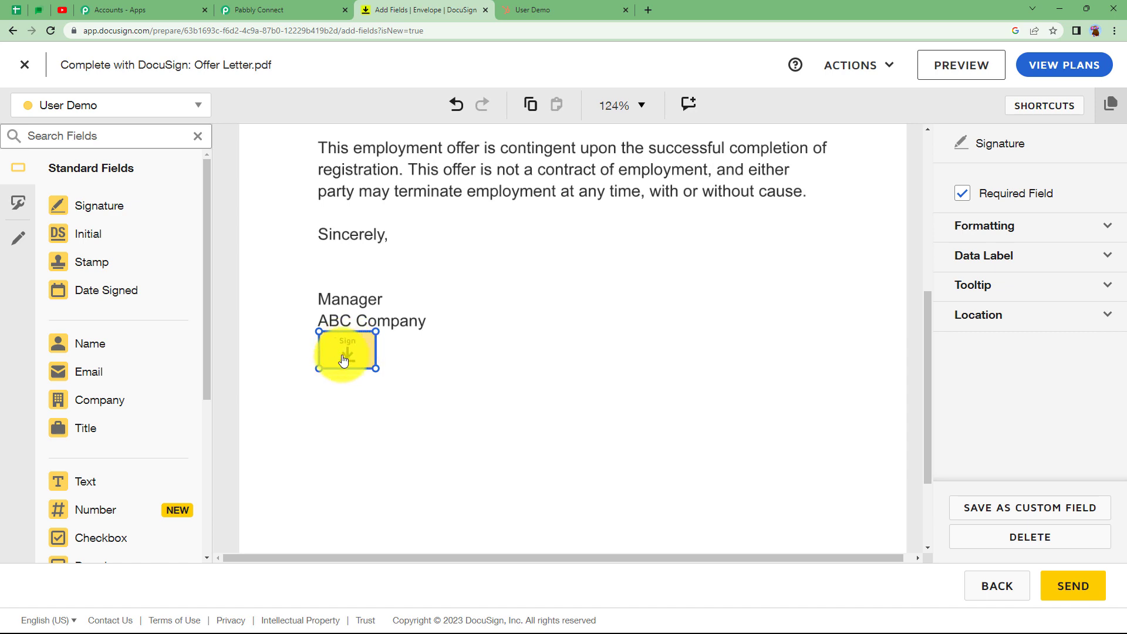
{"action": "left_click", "coordinate": [1082, 589]}
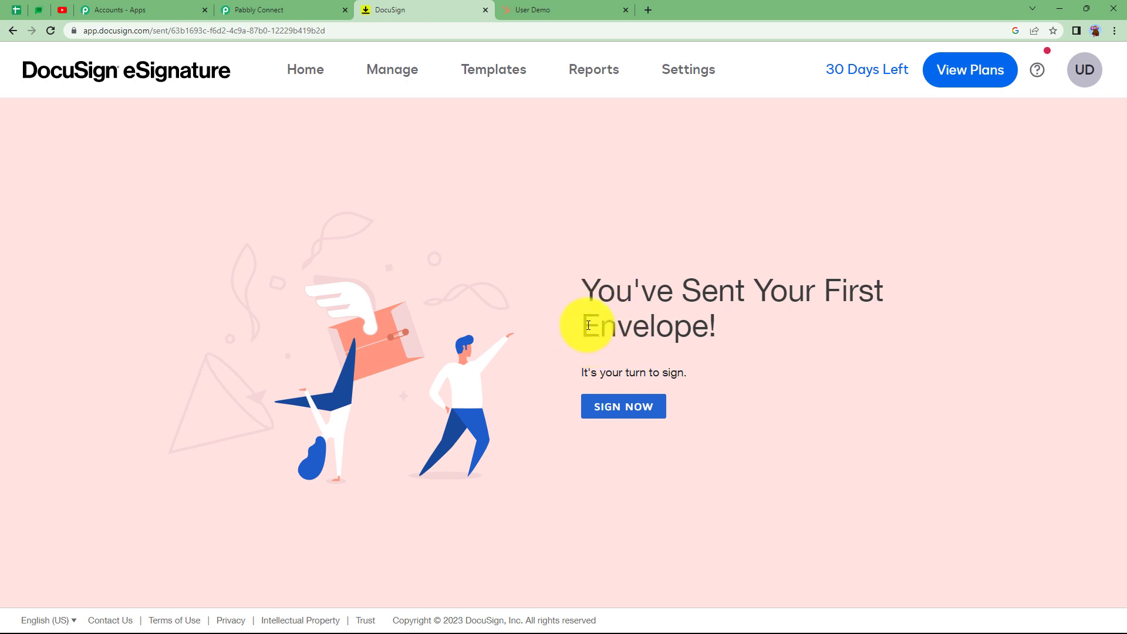
Check that the Pabbly webhook page is still waiting for a response
{"action": "left_click", "coordinate": [293, 9]}
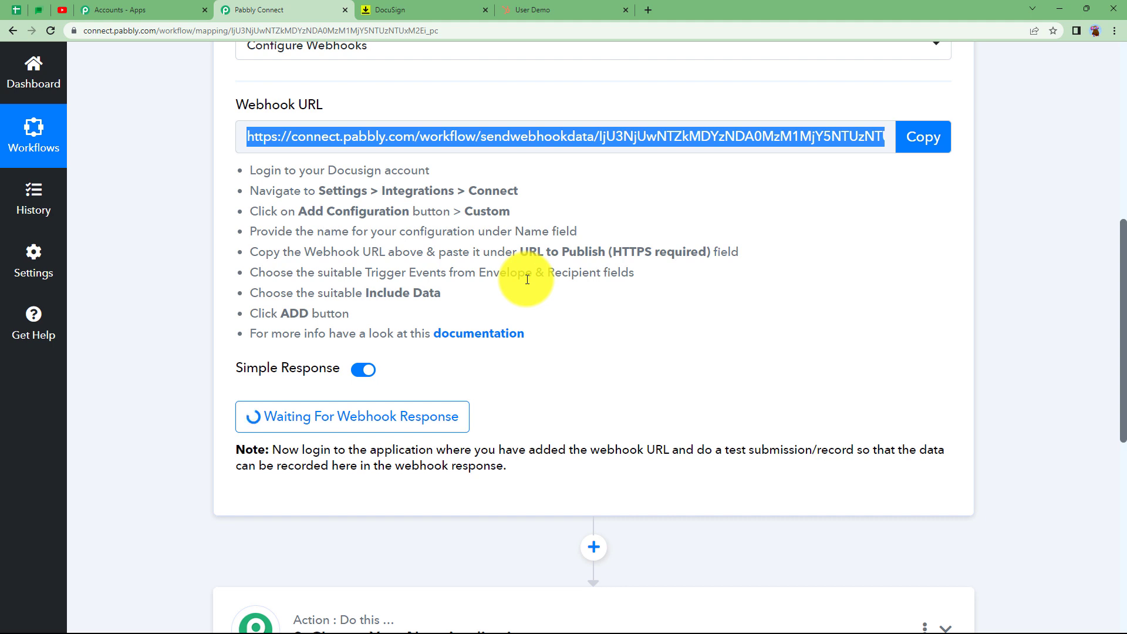
{"action": "left_click", "coordinate": [543, 378]}
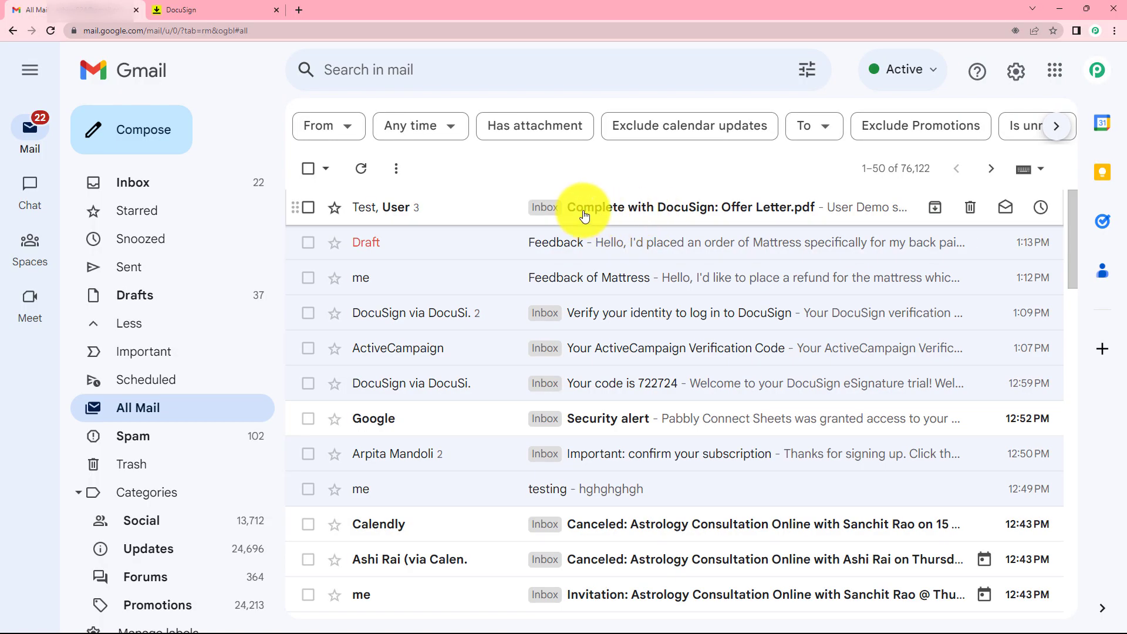
Open the 'Complete with DocuSign: Offer Letter.pdf' email and follow its Review Document link
{"action": "left_click", "coordinate": [734, 214]}
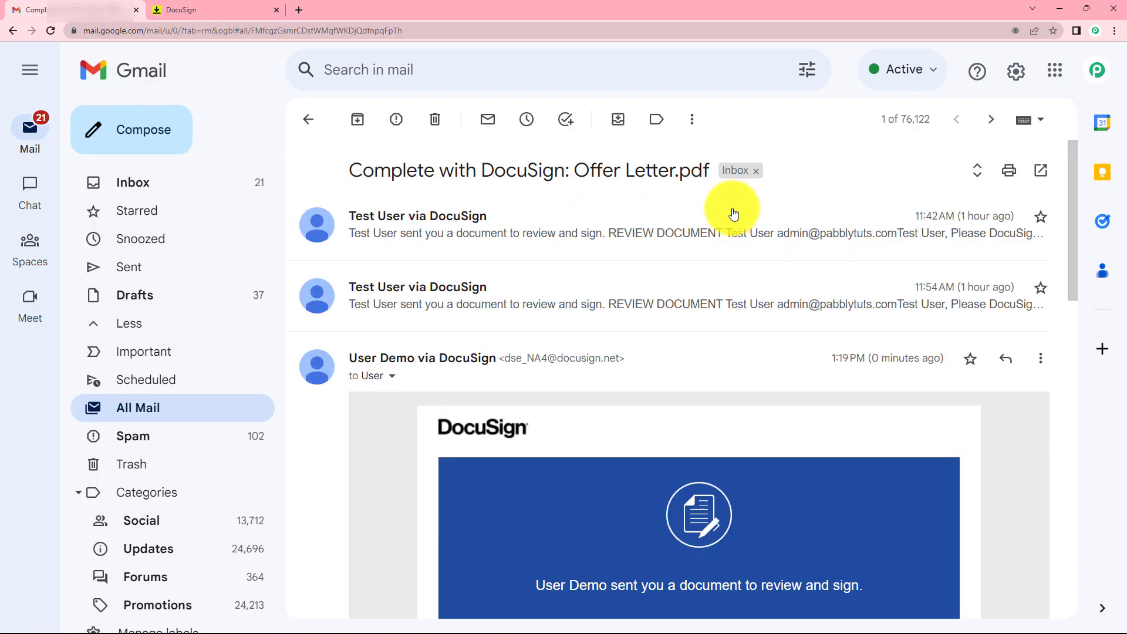
{"action": "scroll", "coordinate": [365, 408], "scroll_direction": "down", "scroll_amount": 4}
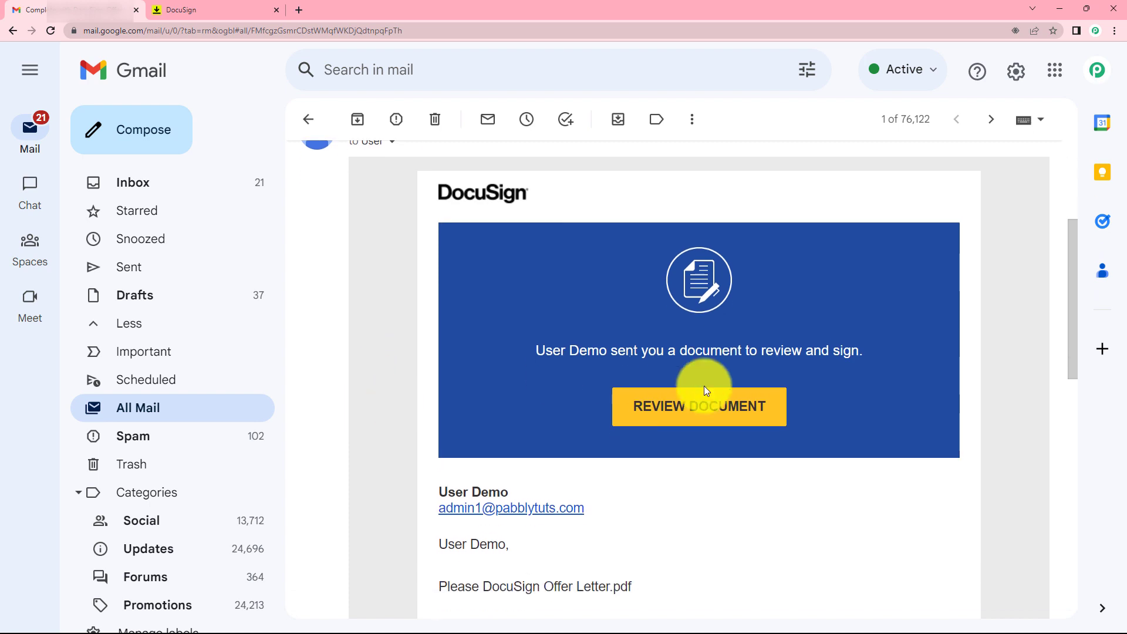
{"action": "left_click", "coordinate": [702, 413]}
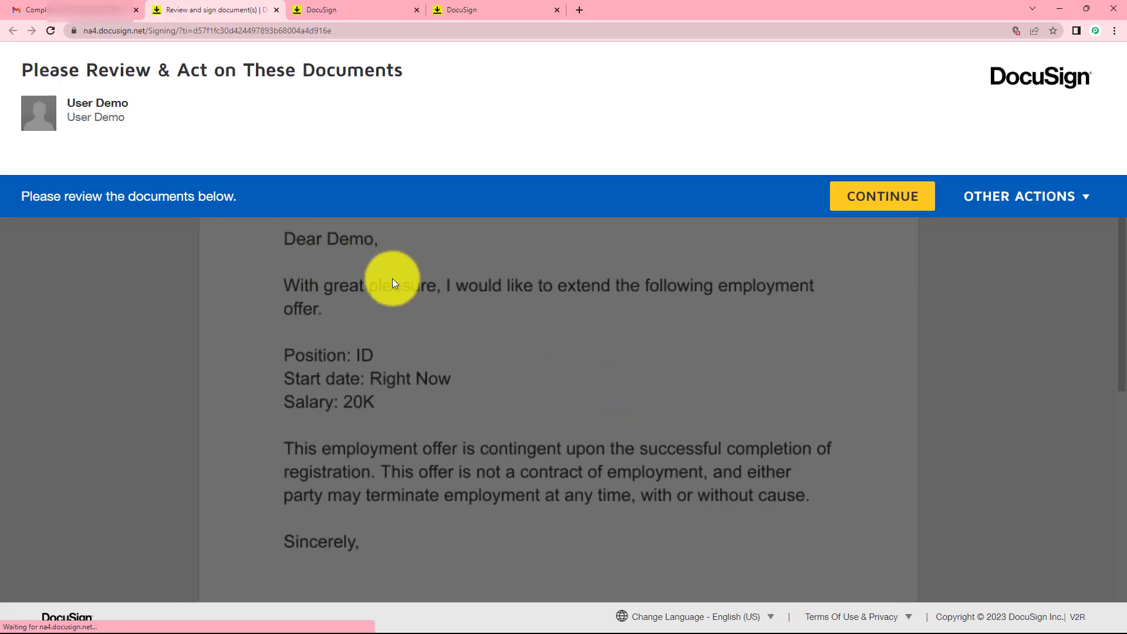
Adopt and apply the signature on the offer letter below ABC Company, finish signing, and return to Pabbly Connect
{"action": "left_click", "coordinate": [849, 206]}
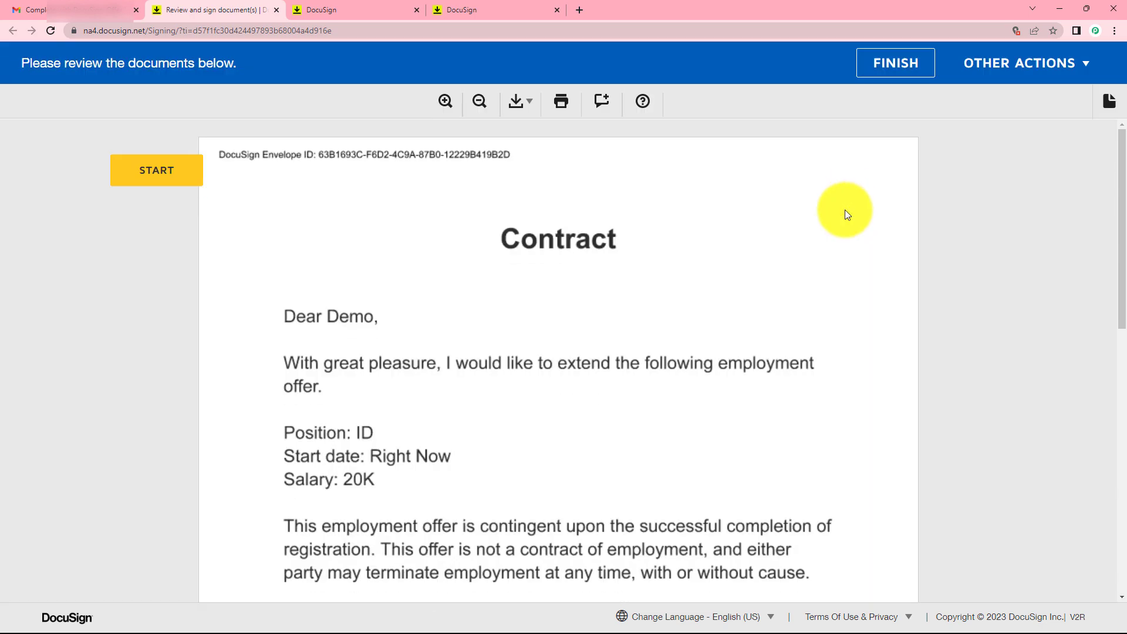
{"action": "scroll", "coordinate": [443, 406], "scroll_direction": "down", "scroll_amount": 6}
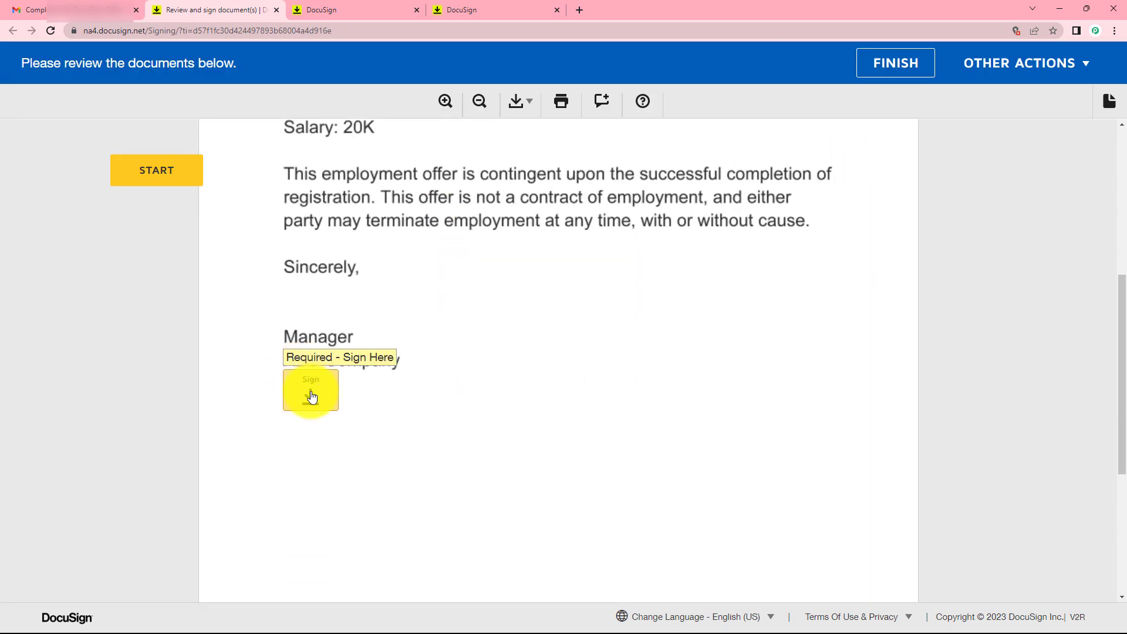
{"action": "left_click", "coordinate": [311, 404]}
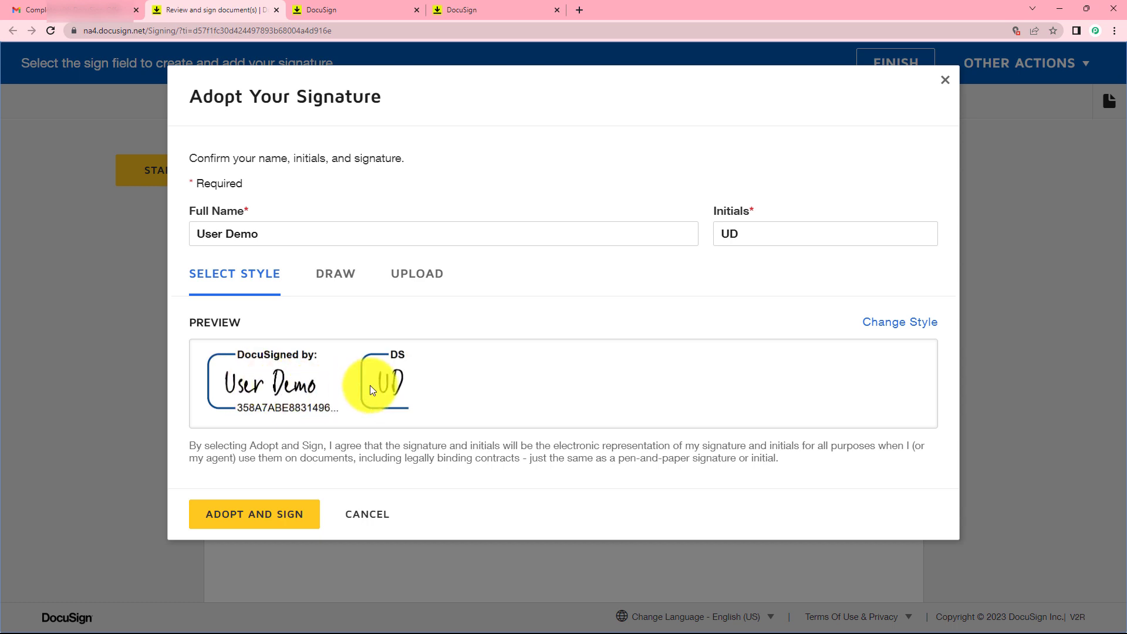
{"action": "left_click", "coordinate": [266, 521]}
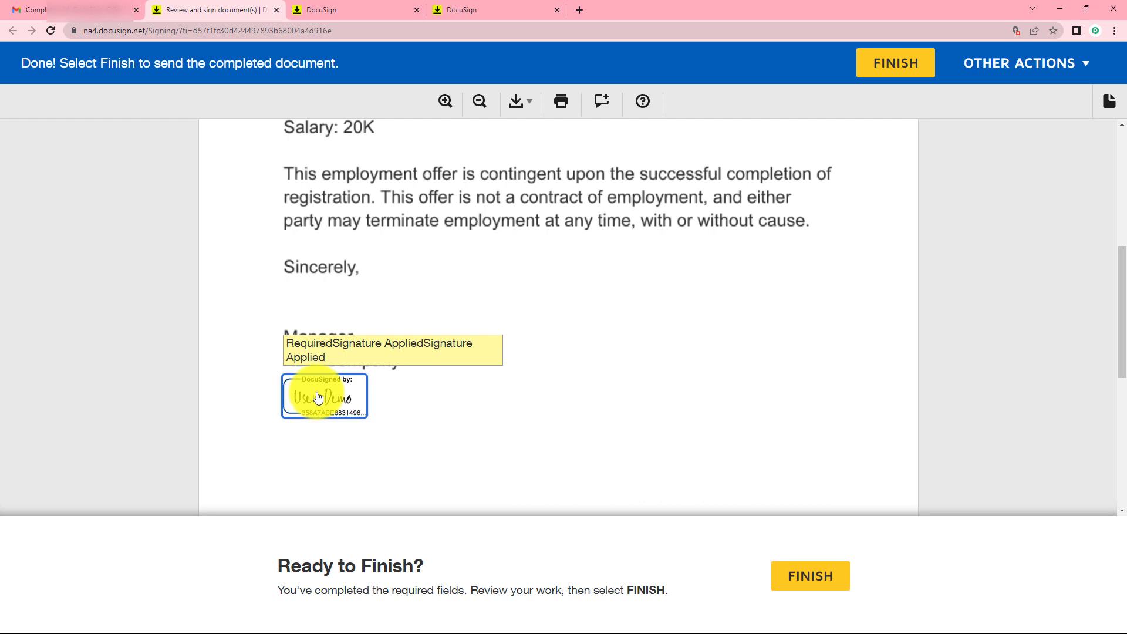
{"action": "left_click", "coordinate": [345, 399]}
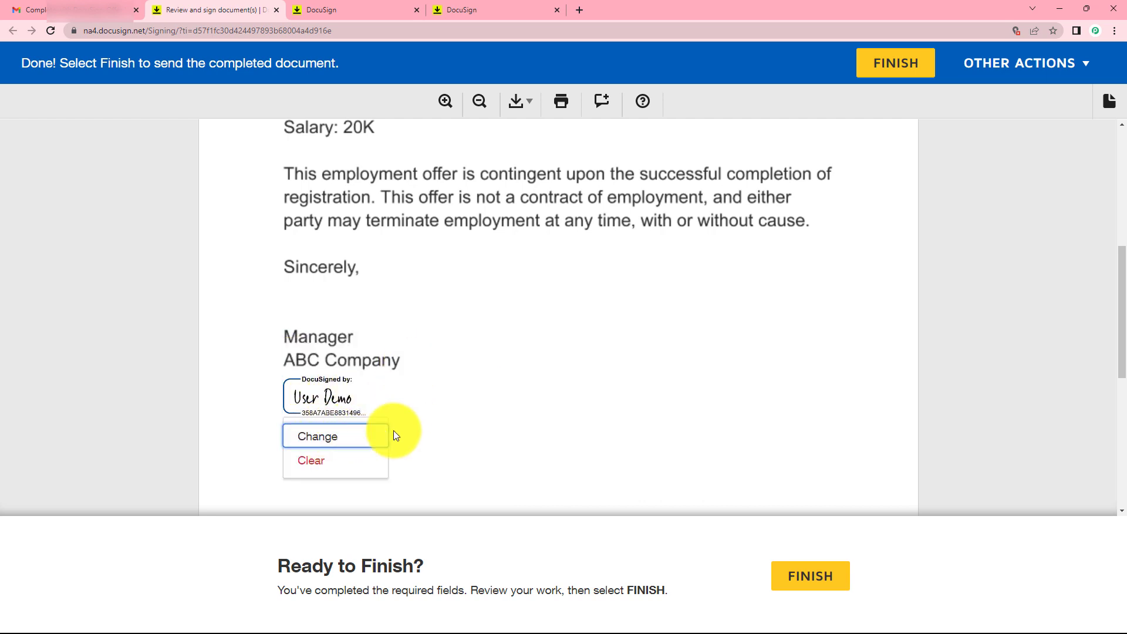
{"action": "left_click", "coordinate": [825, 584]}
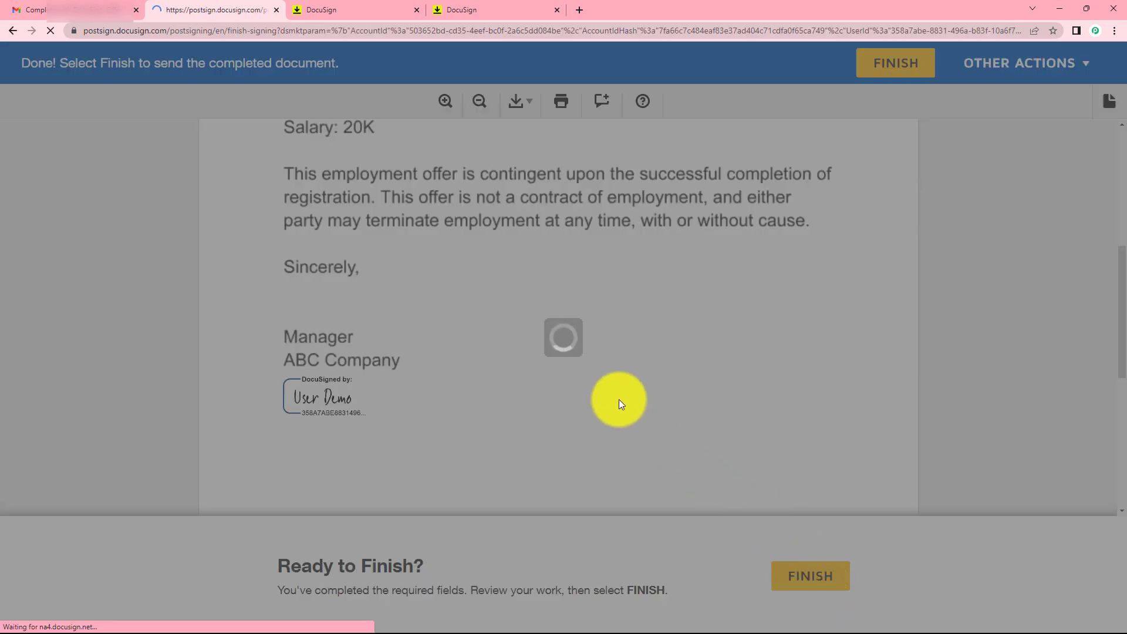
{"action": "scroll", "coordinate": [643, 371], "scroll_direction": "down", "scroll_amount": 2}
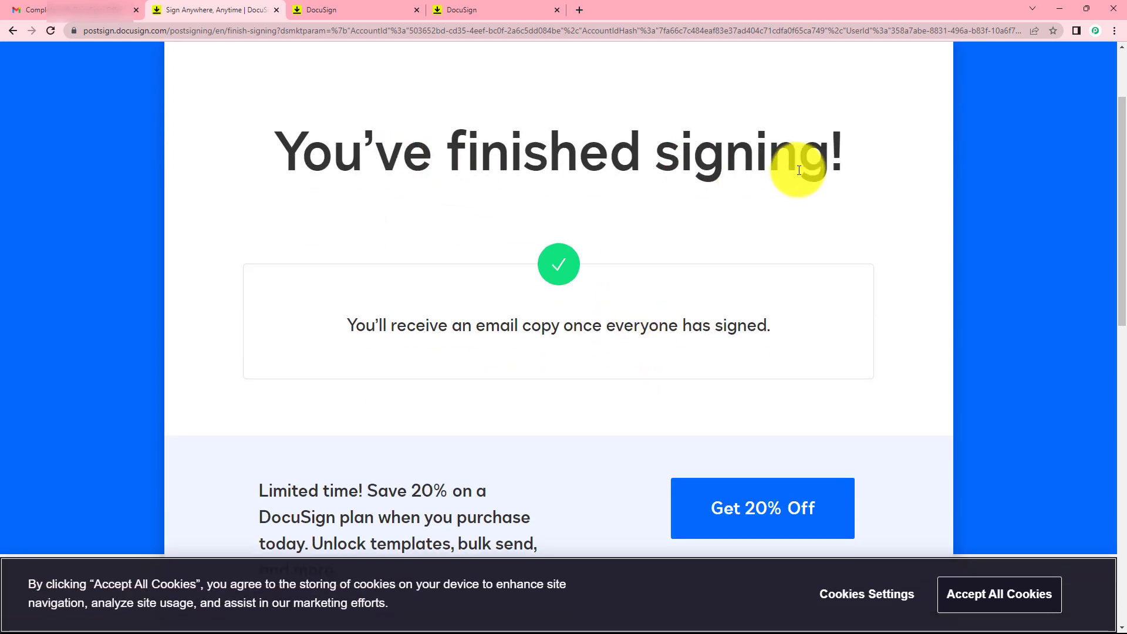
{"action": "key", "text": "alt+Tab"}
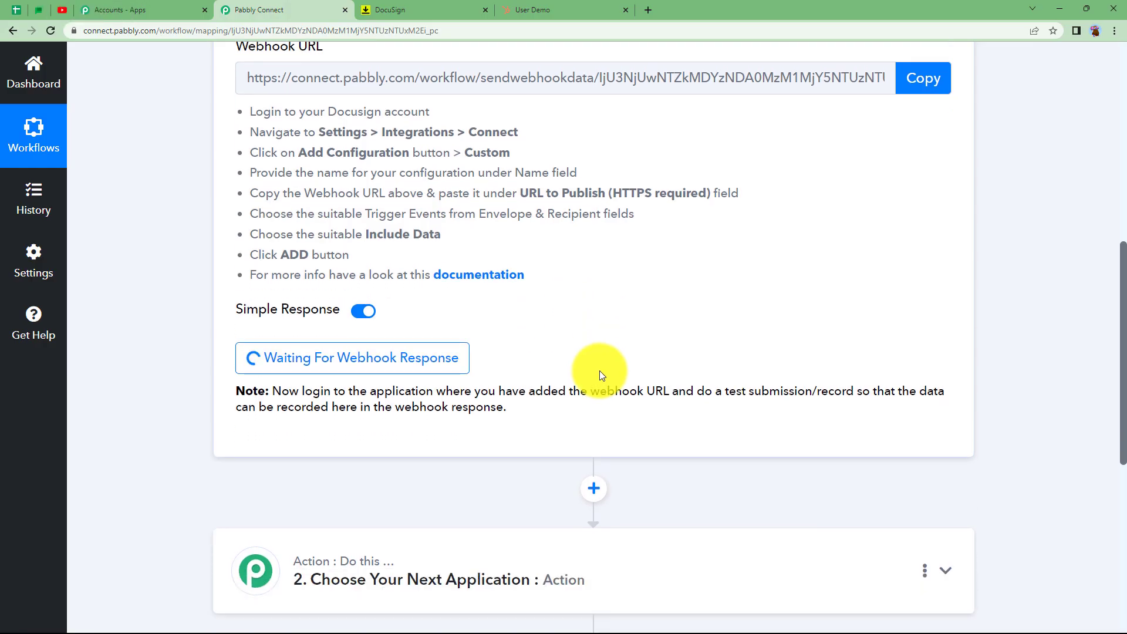
Look through the captured webhook response, highlighting the signer status value 'completed'
{"action": "scroll", "coordinate": [595, 391], "scroll_direction": "down", "scroll_amount": 1}
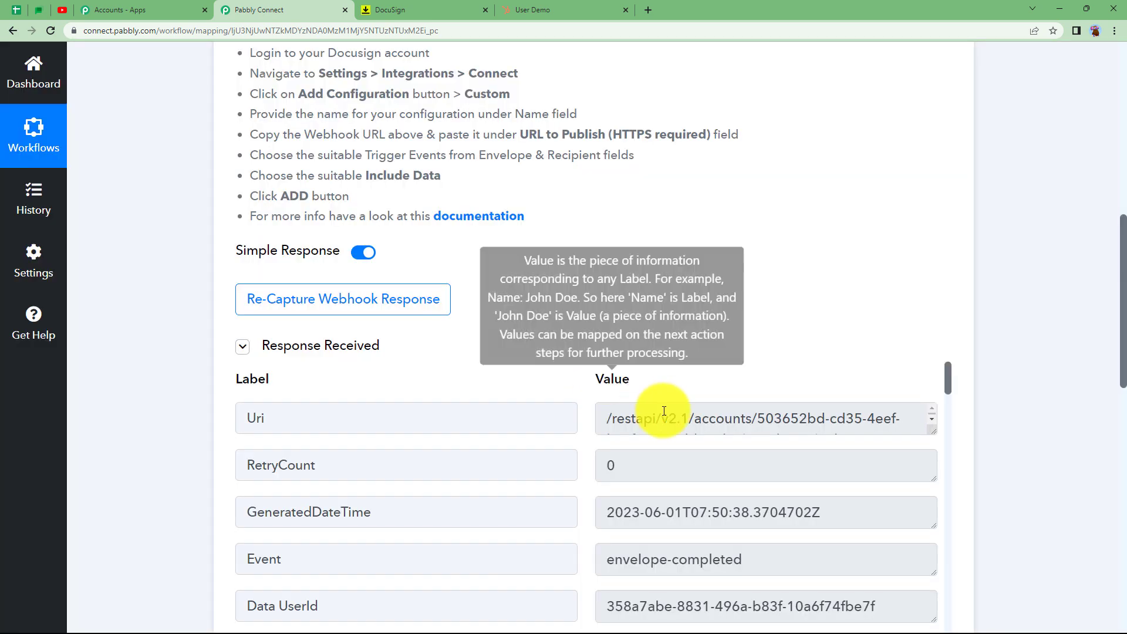
{"action": "scroll", "coordinate": [598, 374], "scroll_direction": "down", "scroll_amount": 2}
{"action": "scroll", "coordinate": [203, 427], "scroll_direction": "down", "scroll_amount": 2}
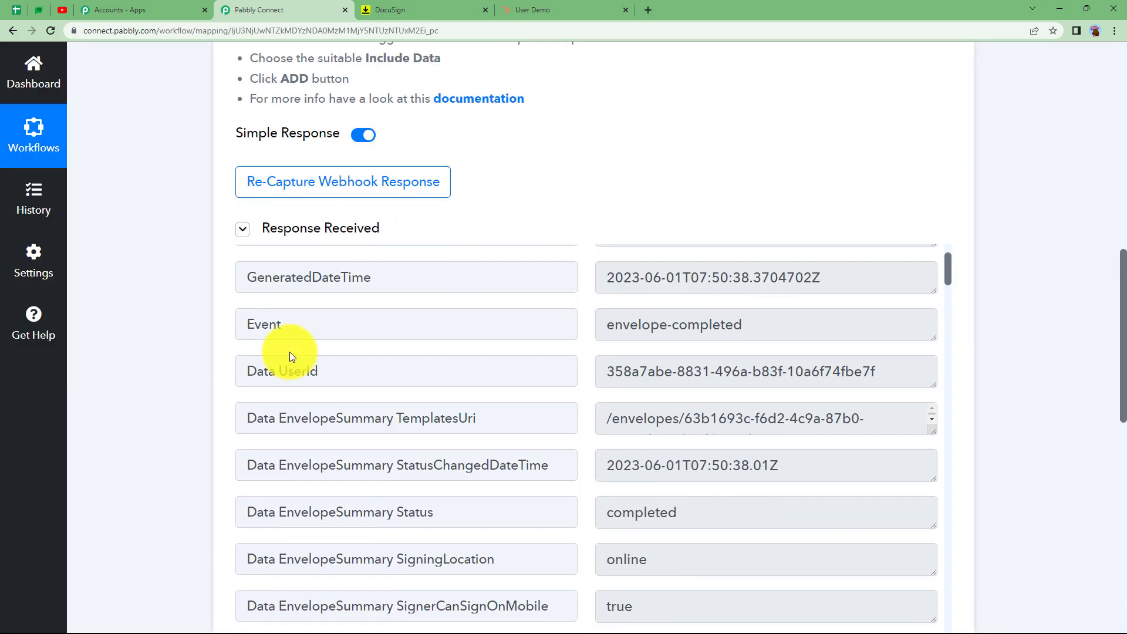
{"action": "scroll", "coordinate": [208, 403], "scroll_direction": "down", "scroll_amount": 2}
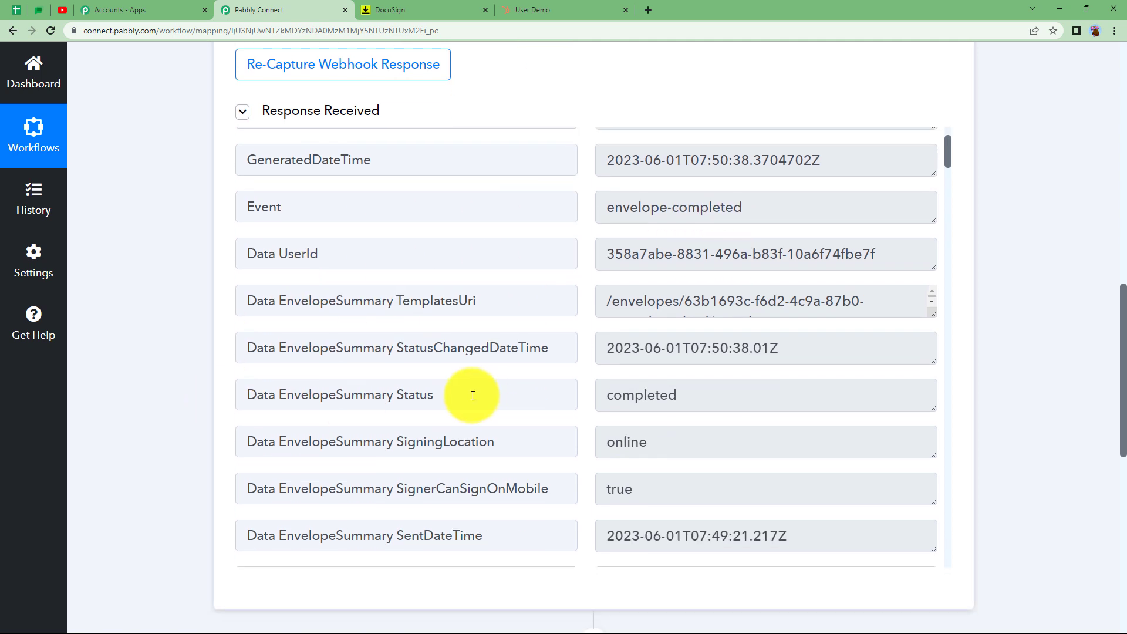
{"action": "left_click_drag", "start_coordinate": [435, 400], "coordinate": [329, 395]}
{"action": "scroll", "coordinate": [650, 398], "scroll_direction": "down", "scroll_amount": 4}
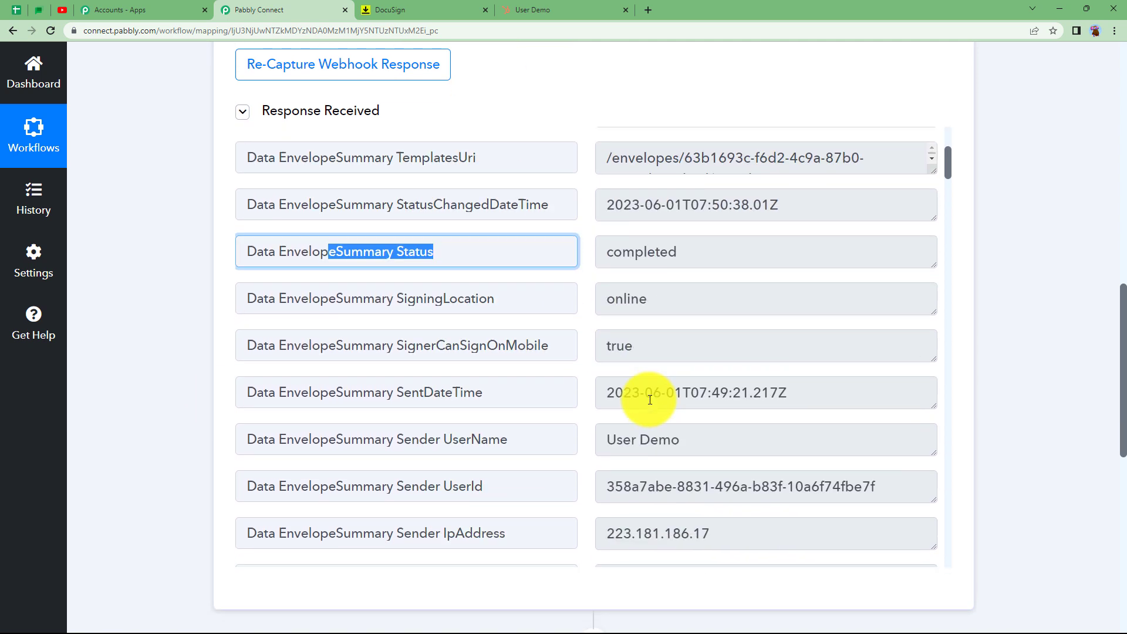
{"action": "left_click_drag", "start_coordinate": [680, 348], "coordinate": [576, 365]}
{"action": "scroll", "coordinate": [669, 389], "scroll_direction": "down", "scroll_amount": 2}
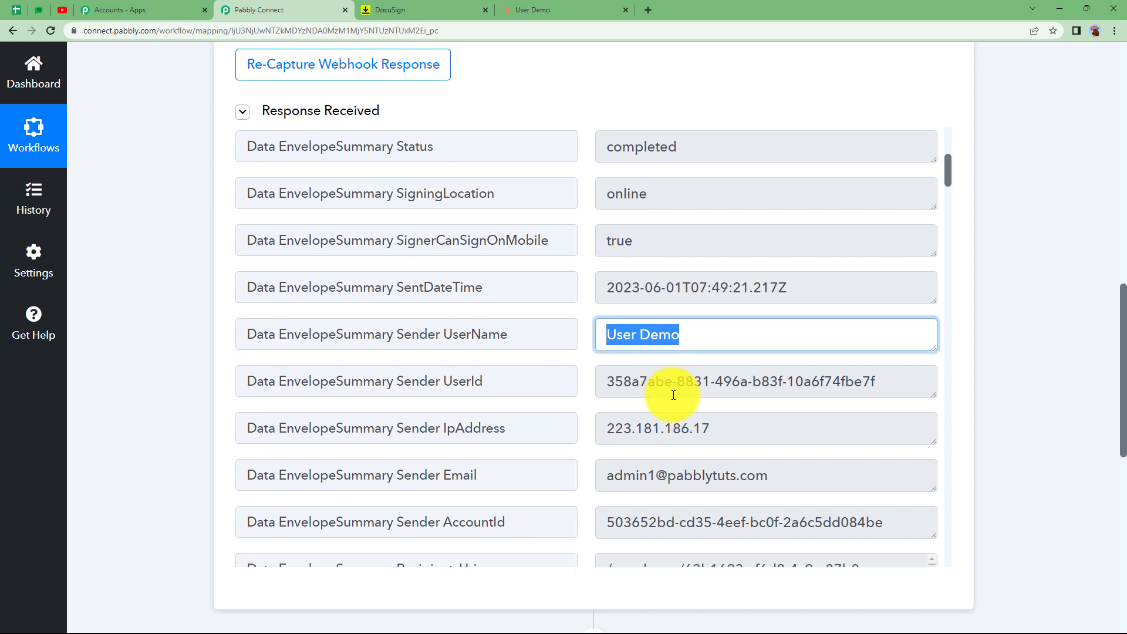
{"action": "left_click_drag", "start_coordinate": [792, 384], "coordinate": [235, 418]}
{"action": "scroll", "coordinate": [608, 437], "scroll_direction": "down", "scroll_amount": 3}
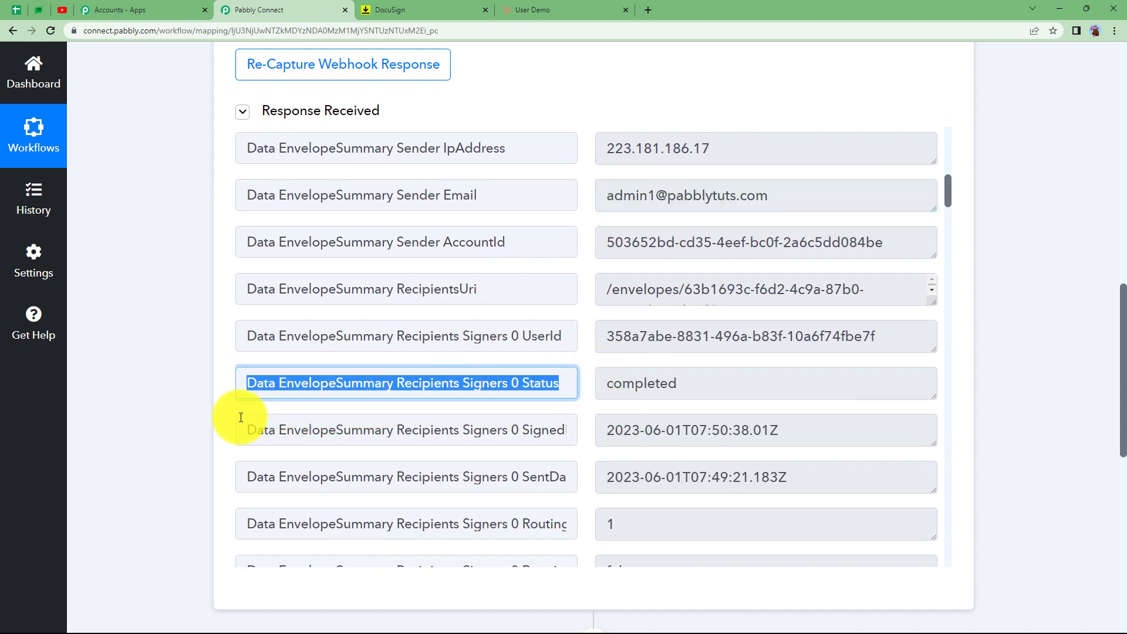
{"action": "left_click_drag", "start_coordinate": [727, 384], "coordinate": [516, 390]}
{"action": "left_click", "coordinate": [646, 390]}
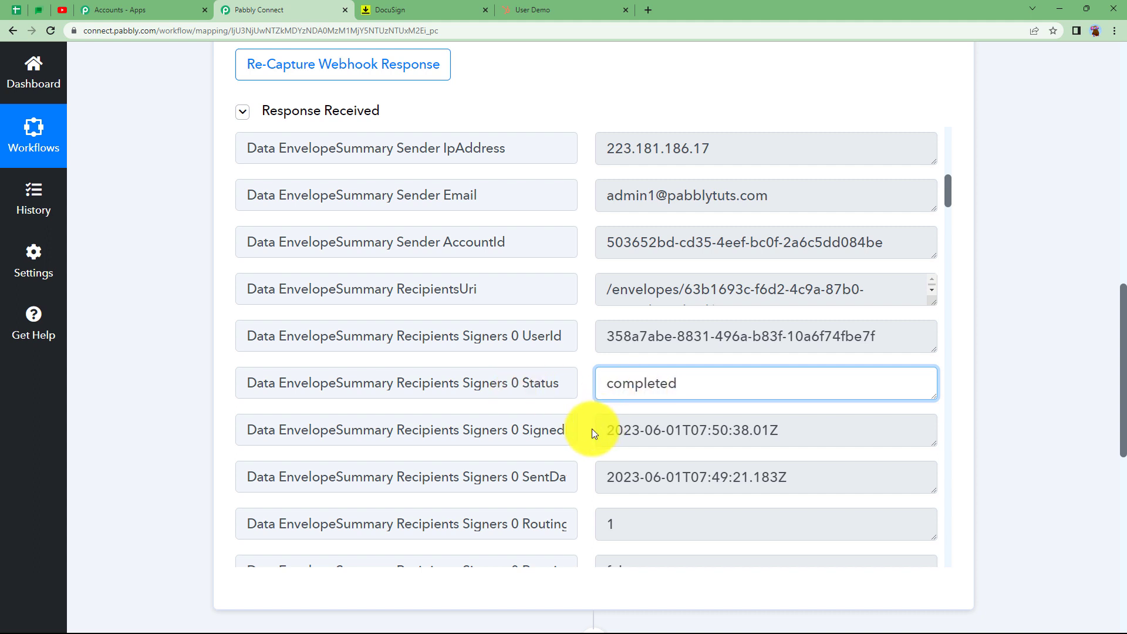
Scroll further down the response to the document name and select its value 'Offer Letter.pdf'
{"action": "scroll", "coordinate": [583, 433], "scroll_direction": "down", "scroll_amount": 3}
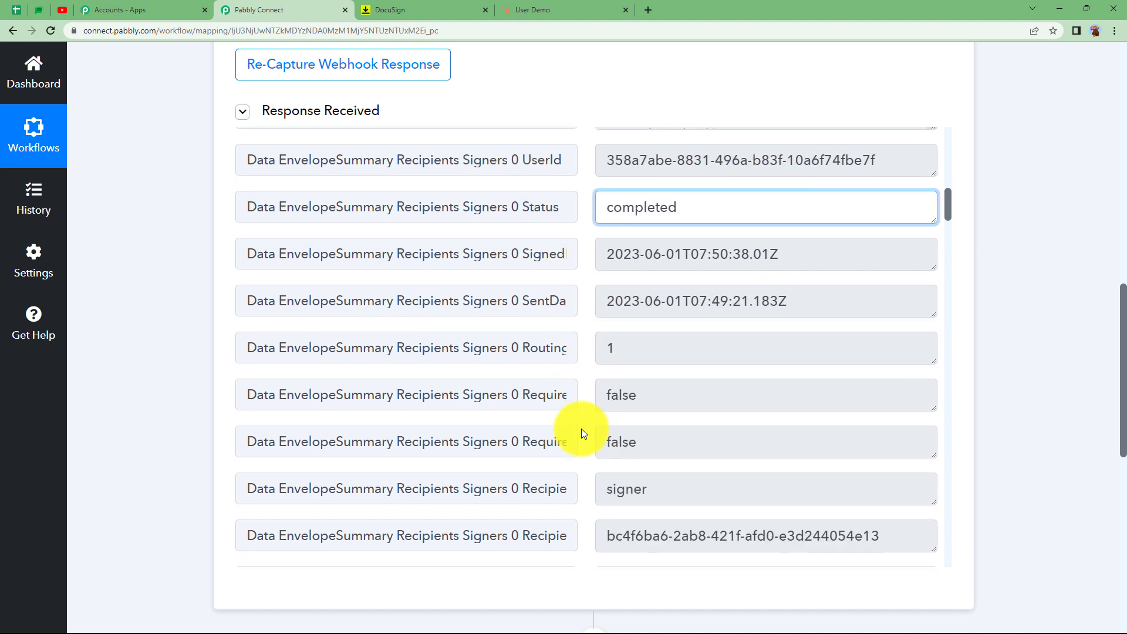
{"action": "scroll", "coordinate": [583, 433], "scroll_direction": "down", "scroll_amount": 7}
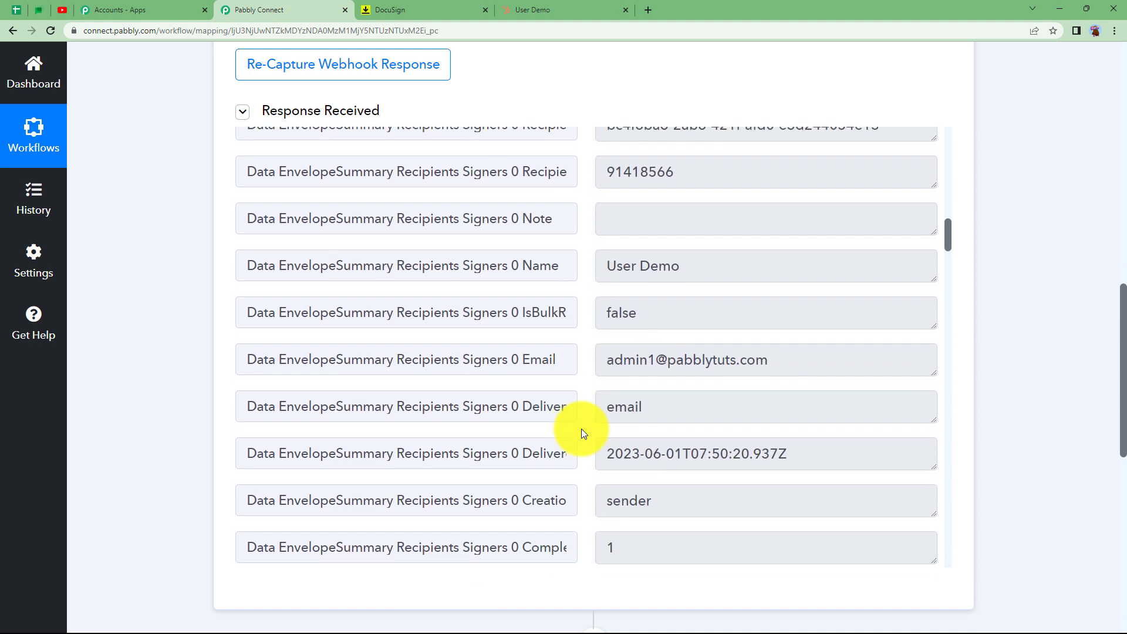
{"action": "scroll", "coordinate": [585, 434], "scroll_direction": "down", "scroll_amount": 10}
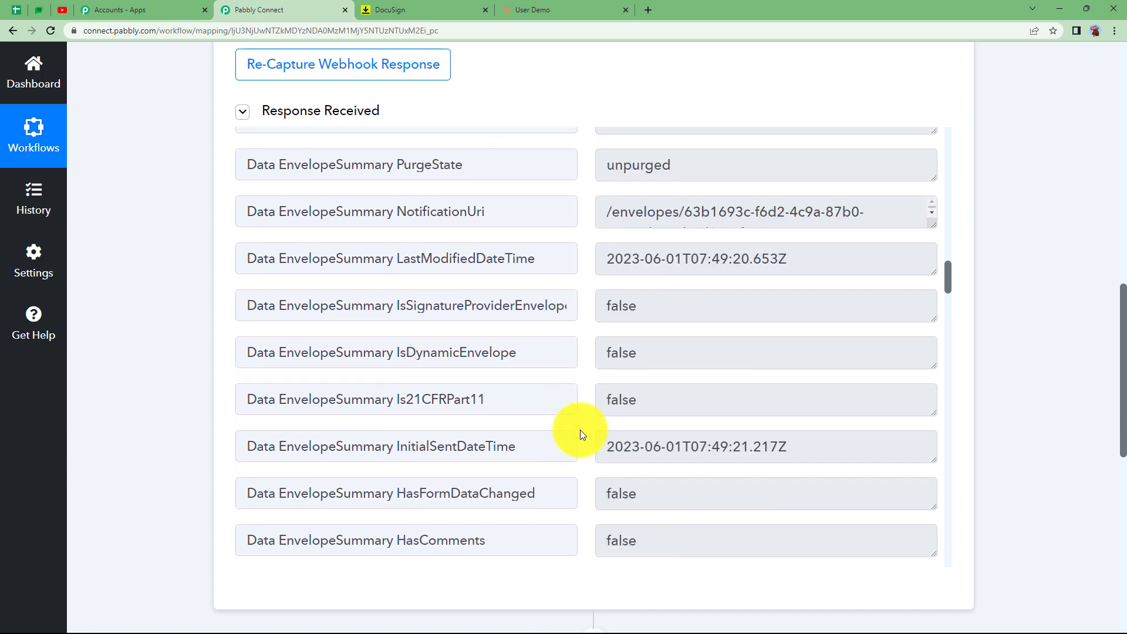
{"action": "scroll", "coordinate": [583, 435], "scroll_direction": "down", "scroll_amount": 10}
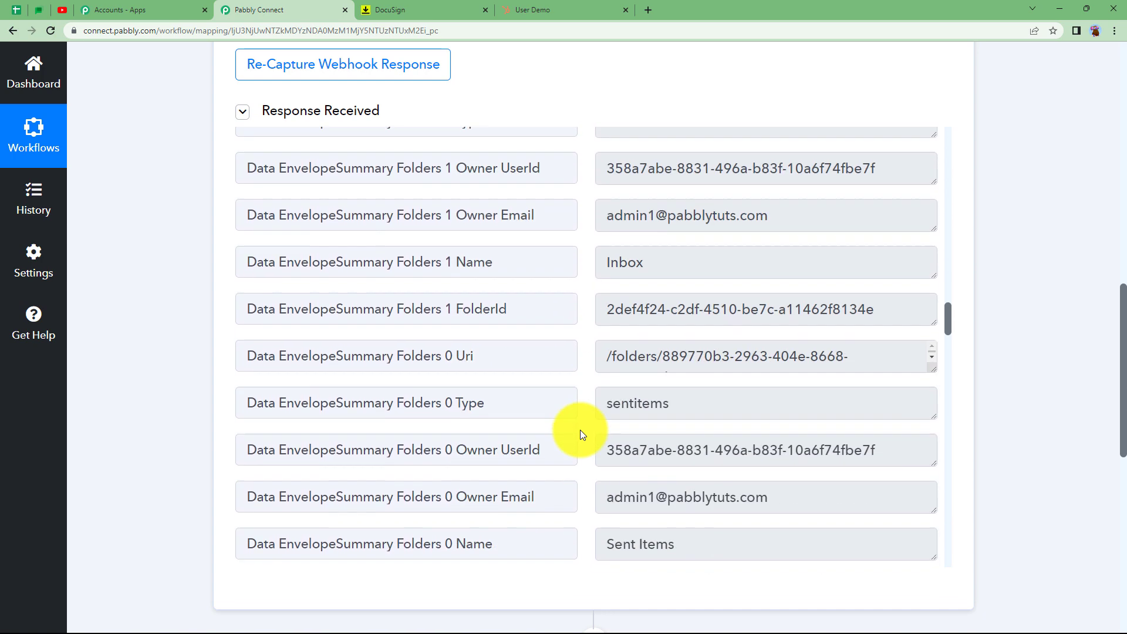
{"action": "scroll", "coordinate": [582, 433], "scroll_direction": "down", "scroll_amount": 10}
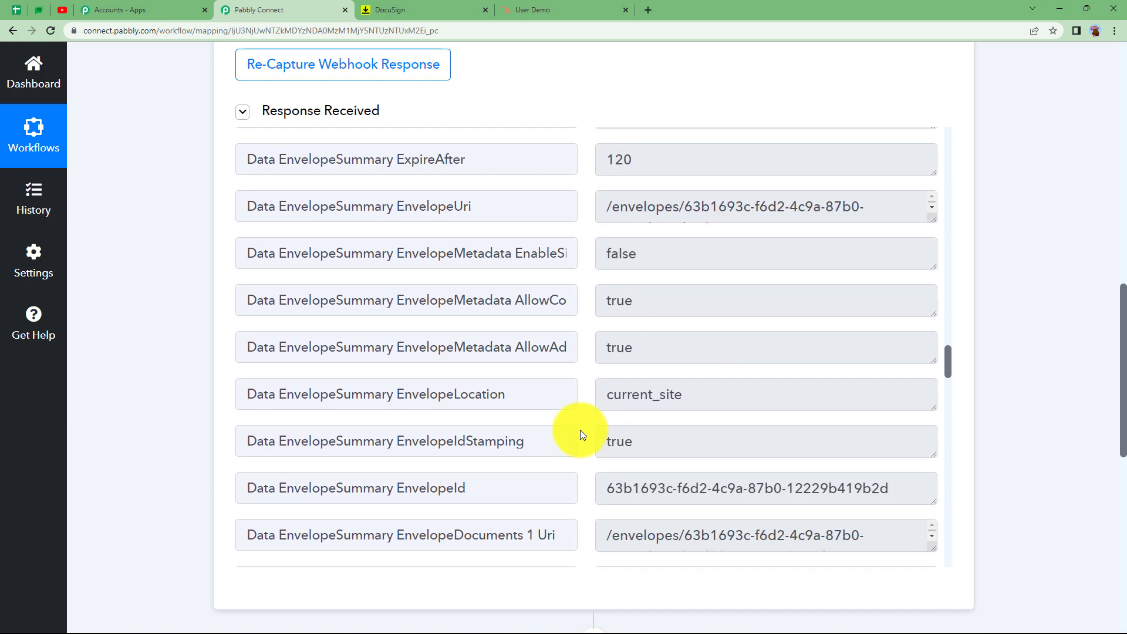
{"action": "scroll", "coordinate": [581, 434], "scroll_direction": "down", "scroll_amount": 10}
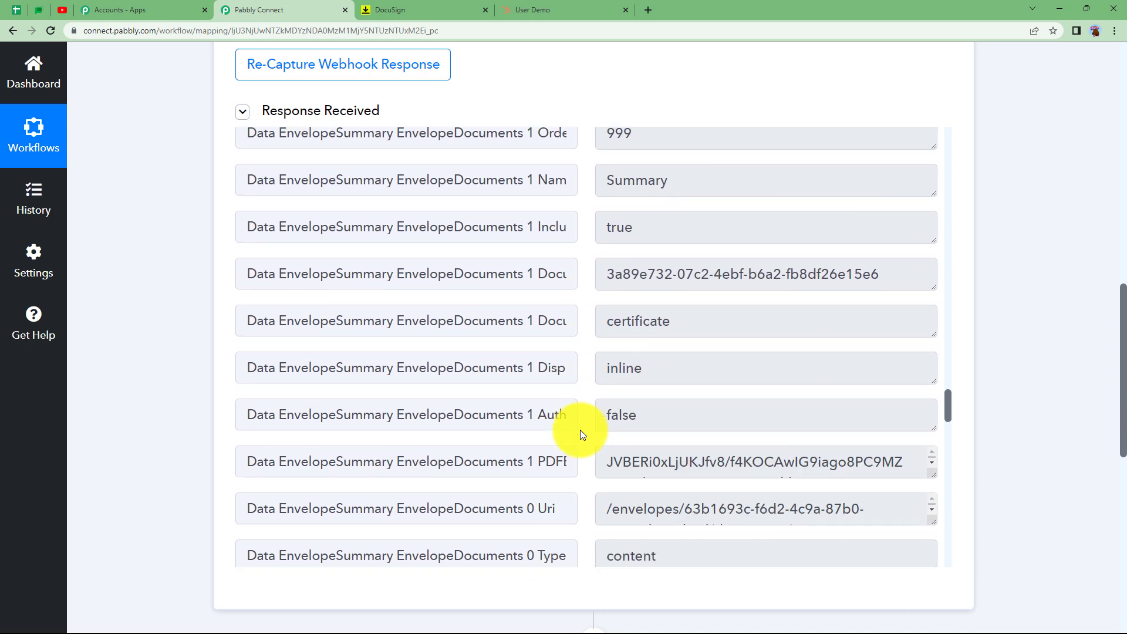
{"action": "scroll", "coordinate": [581, 434], "scroll_direction": "down", "scroll_amount": 10}
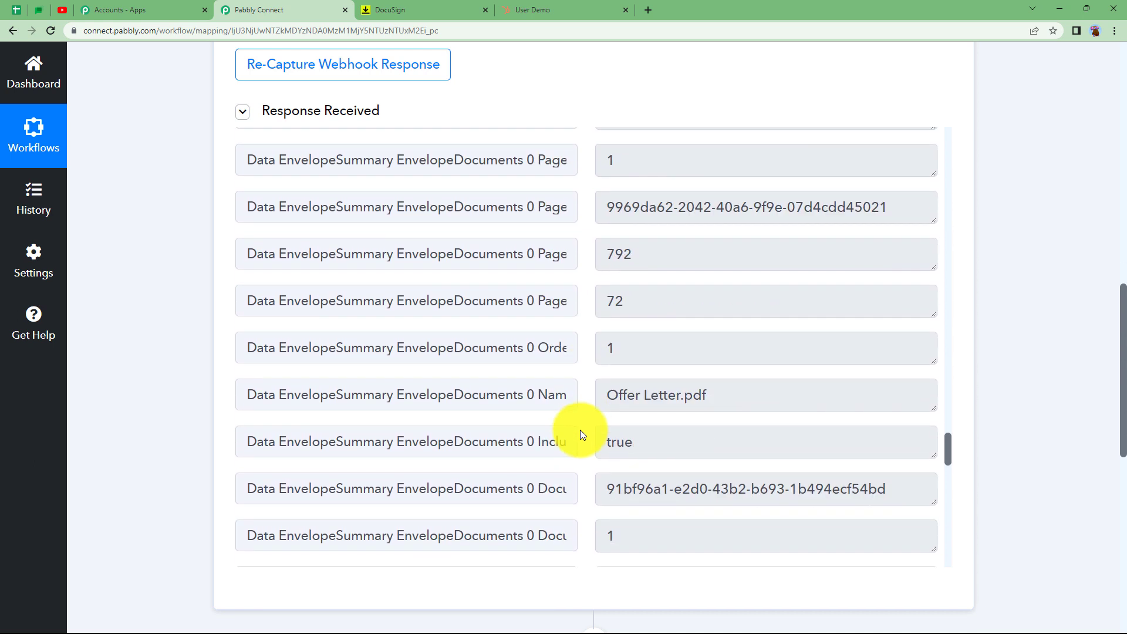
{"action": "left_click_drag", "start_coordinate": [702, 396], "coordinate": [591, 410]}
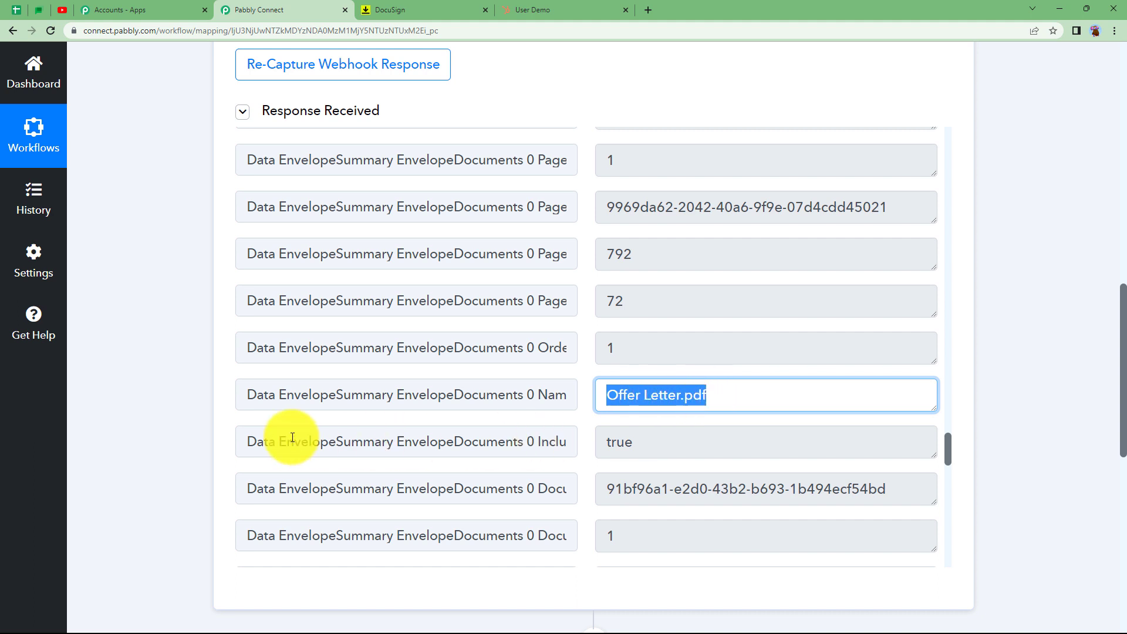
{"action": "left_click", "coordinate": [196, 409]}
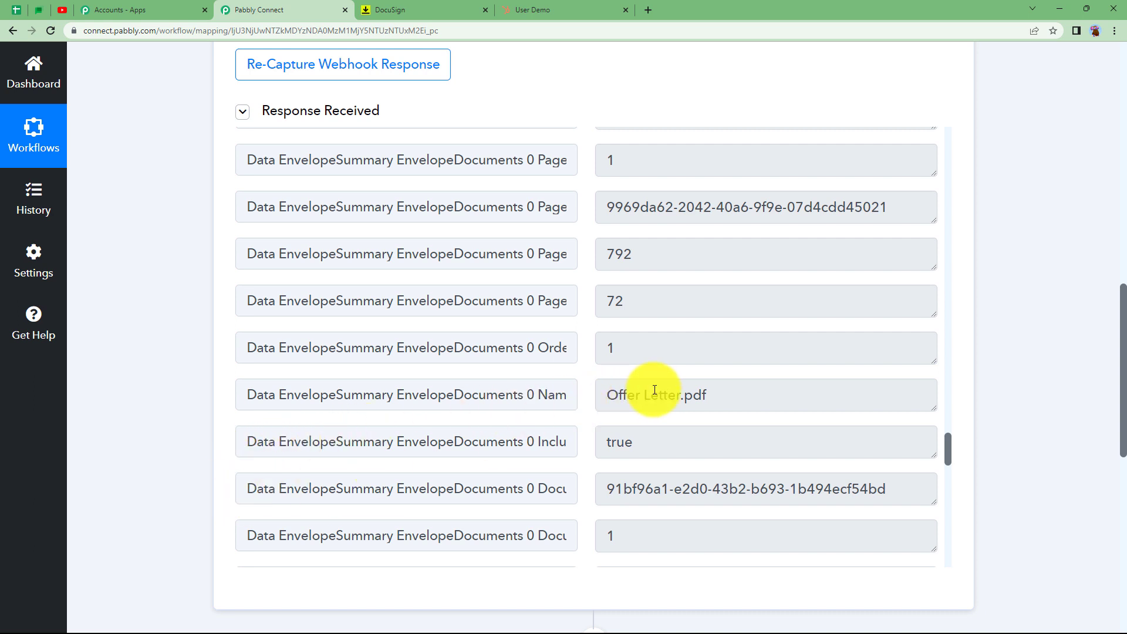
{"action": "scroll", "coordinate": [221, 269], "scroll_direction": "down", "scroll_amount": 5}
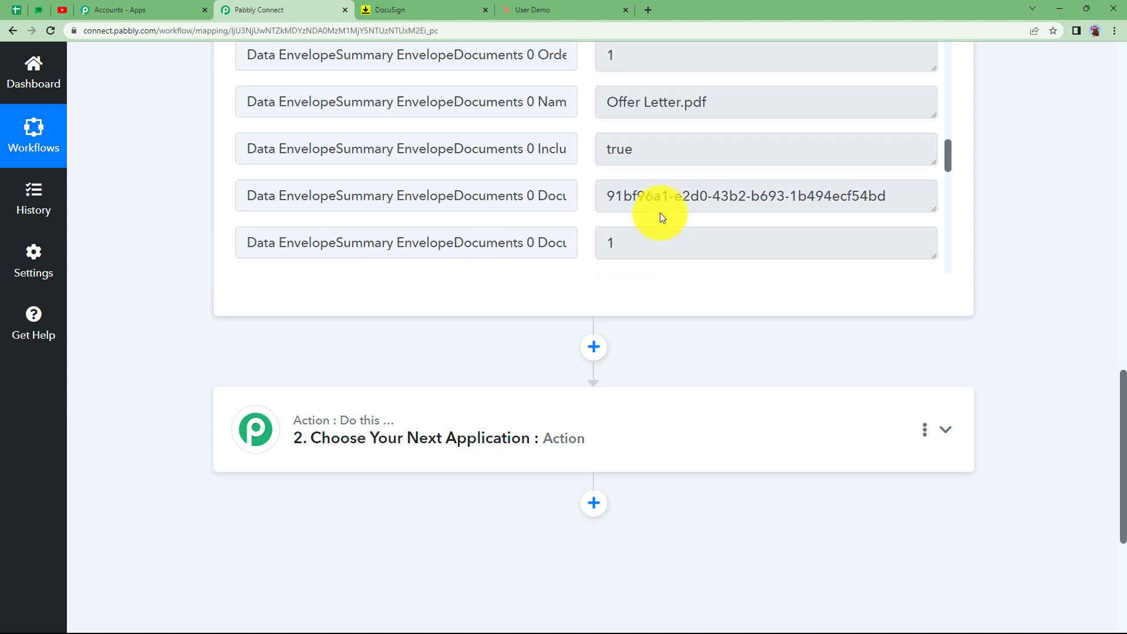
{"action": "scroll", "coordinate": [687, 213], "scroll_direction": "up", "scroll_amount": 2}
{"action": "mouse_move", "coordinate": [713, 216]}
{"action": "left_mouse_down"}
{"action": "mouse_move", "coordinate": [593, 240]}
{"action": "mouse_move", "coordinate": [728, 227]}
{"action": "left_mouse_up"}
Select the whole 'Offer Letter.pdf' document name value to copy it
{"action": "left_click", "coordinate": [593, 259]}
{"action": "left_click", "coordinate": [593, 10]}
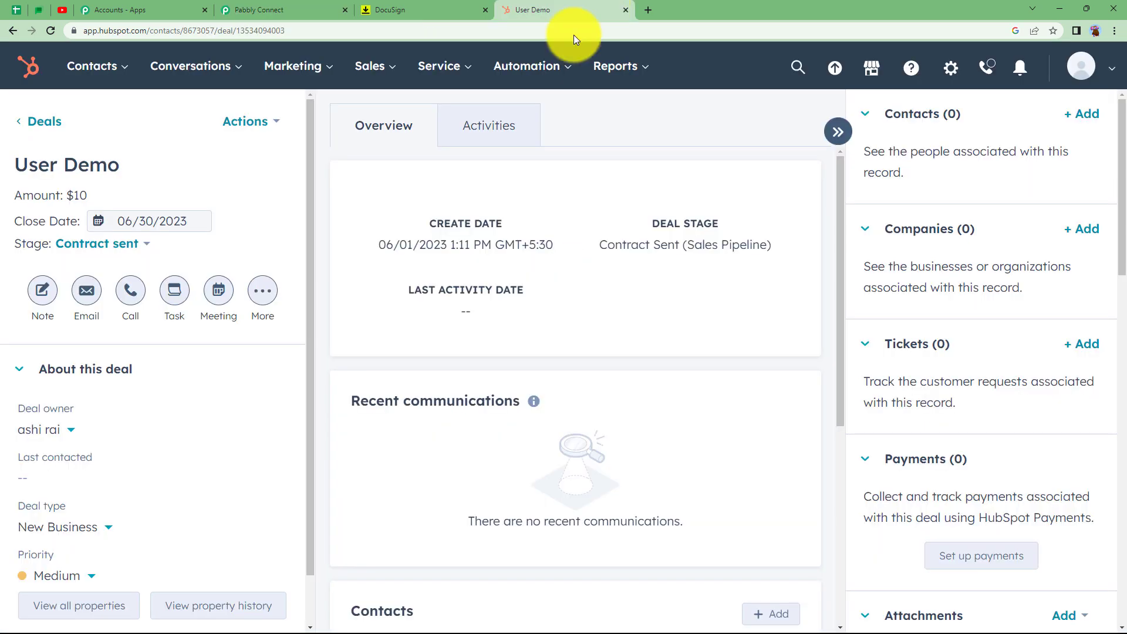
{"action": "left_click", "coordinate": [277, 9]}
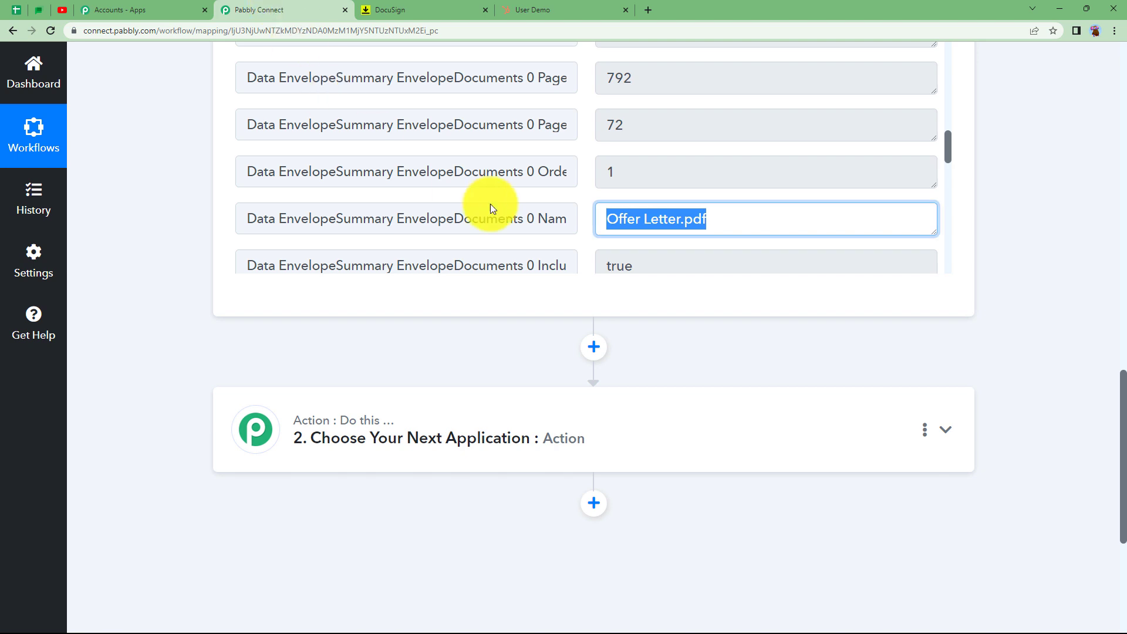
{"action": "left_click", "coordinate": [675, 222]}
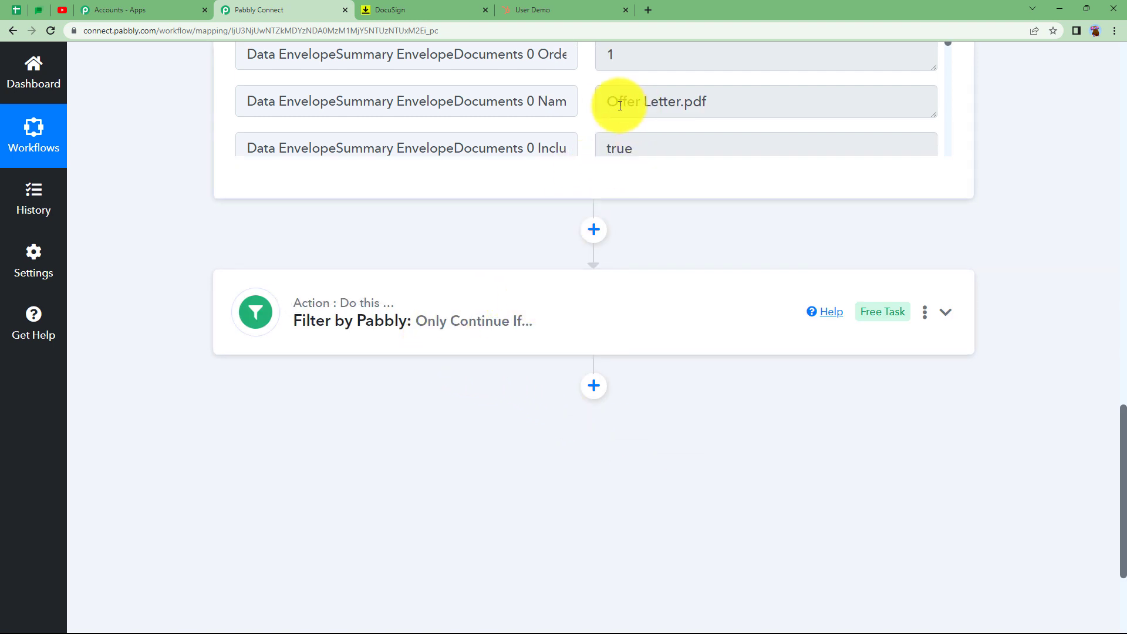
{"action": "left_click_drag", "start_coordinate": [611, 103], "coordinate": [709, 101]}
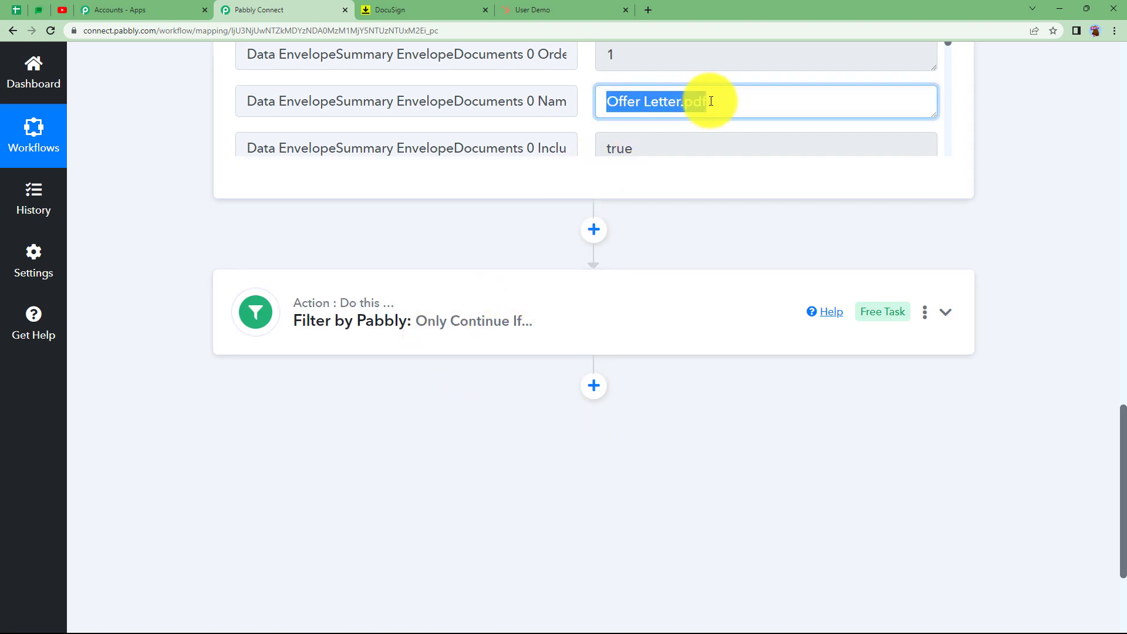
{"action": "scroll", "coordinate": [711, 205], "scroll_direction": "up", "scroll_amount": 1}
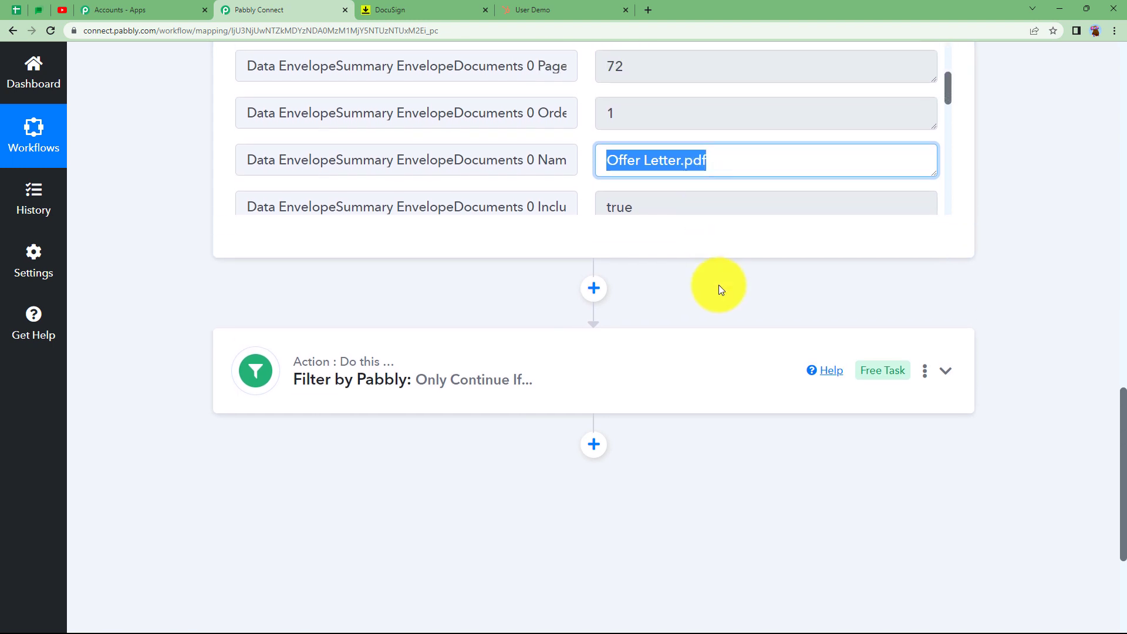
{"action": "left_click", "coordinate": [717, 284]}
{"action": "left_click_drag", "start_coordinate": [712, 158], "coordinate": [571, 175]}
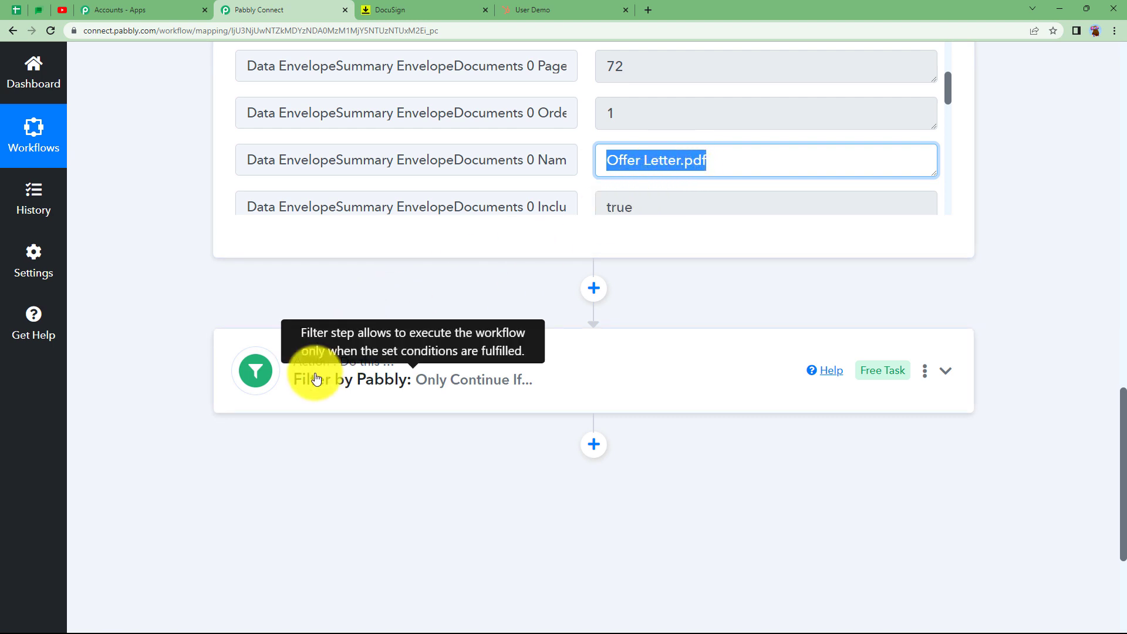
Check the User Demo deal in HubSpot, then expand the Filter by Pabbly step settings
{"action": "left_click", "coordinate": [546, 10]}
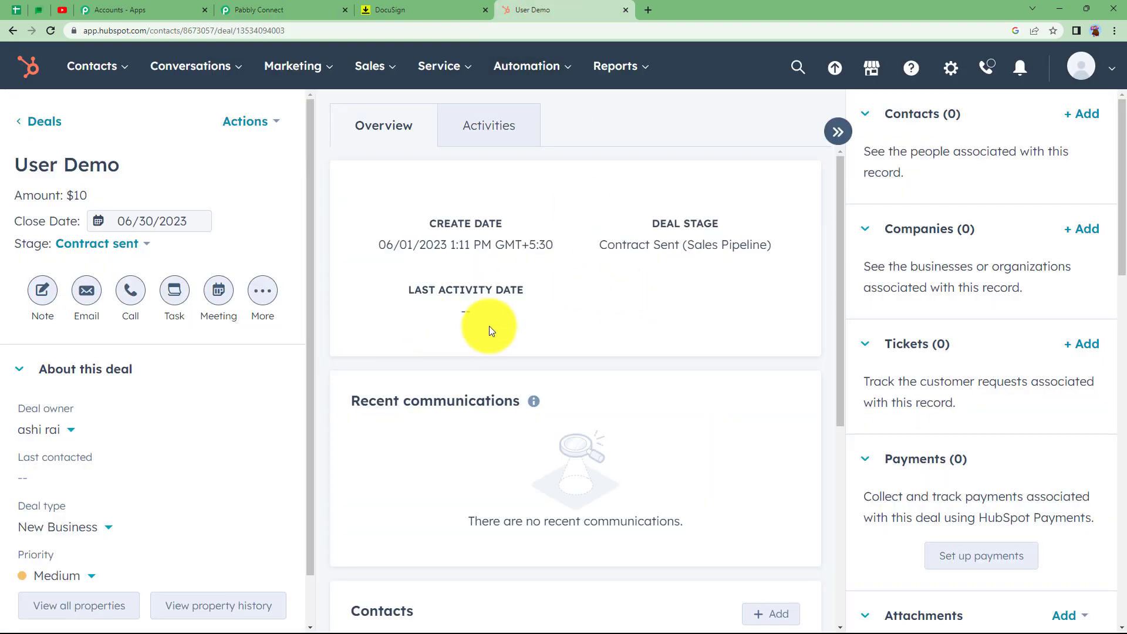
{"action": "left_click", "coordinate": [276, 9]}
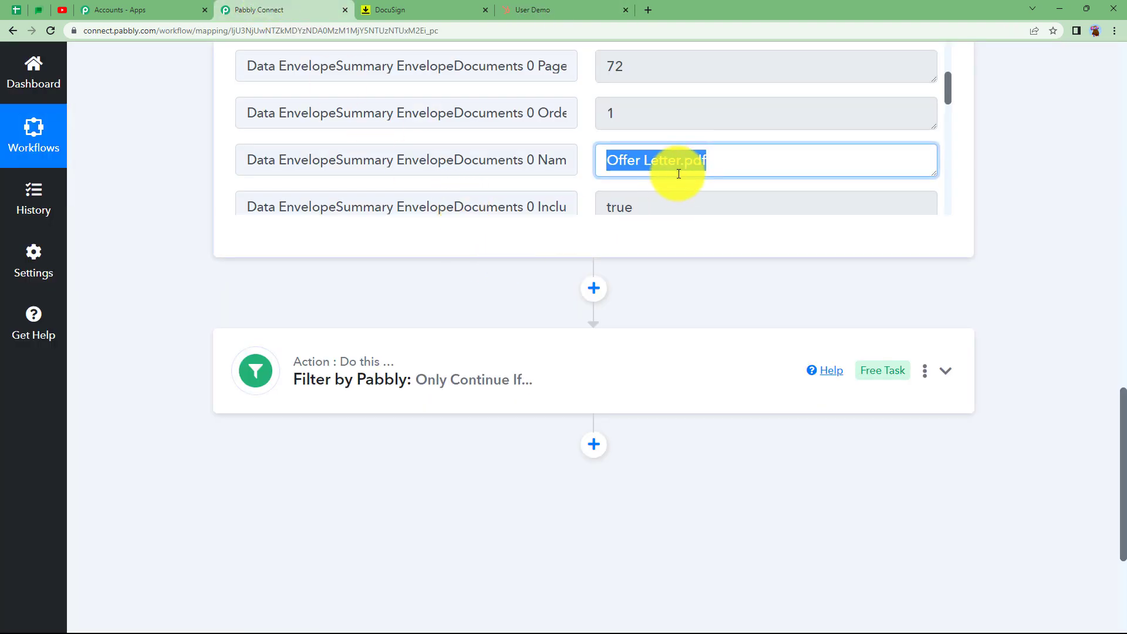
{"action": "left_click", "coordinate": [432, 376]}
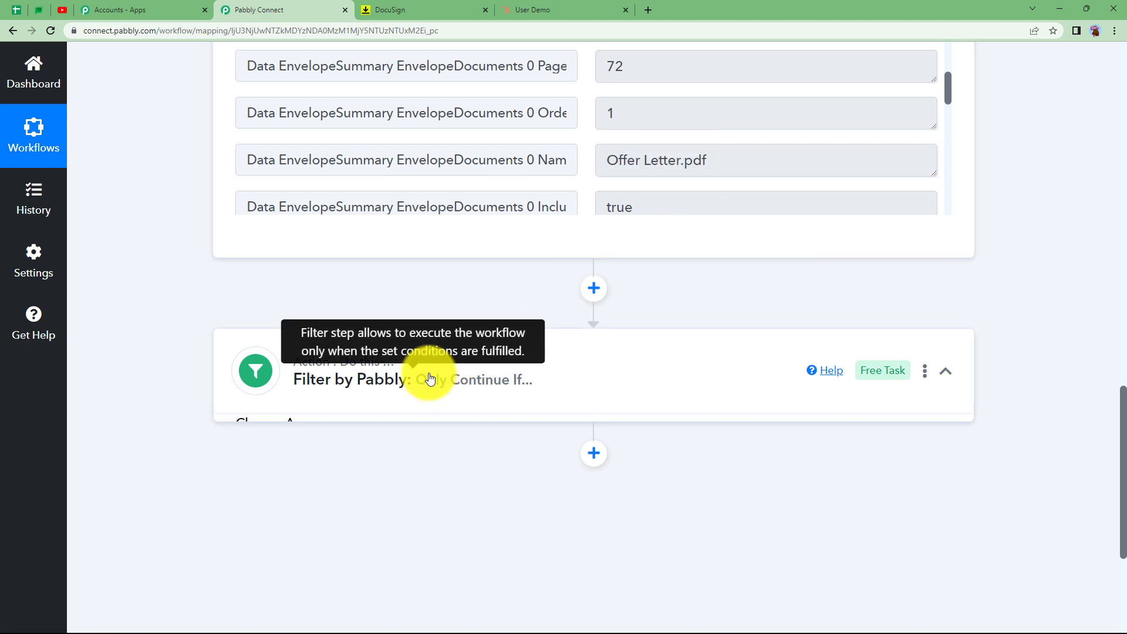
{"action": "scroll", "coordinate": [238, 492], "scroll_direction": "down", "scroll_amount": 1}
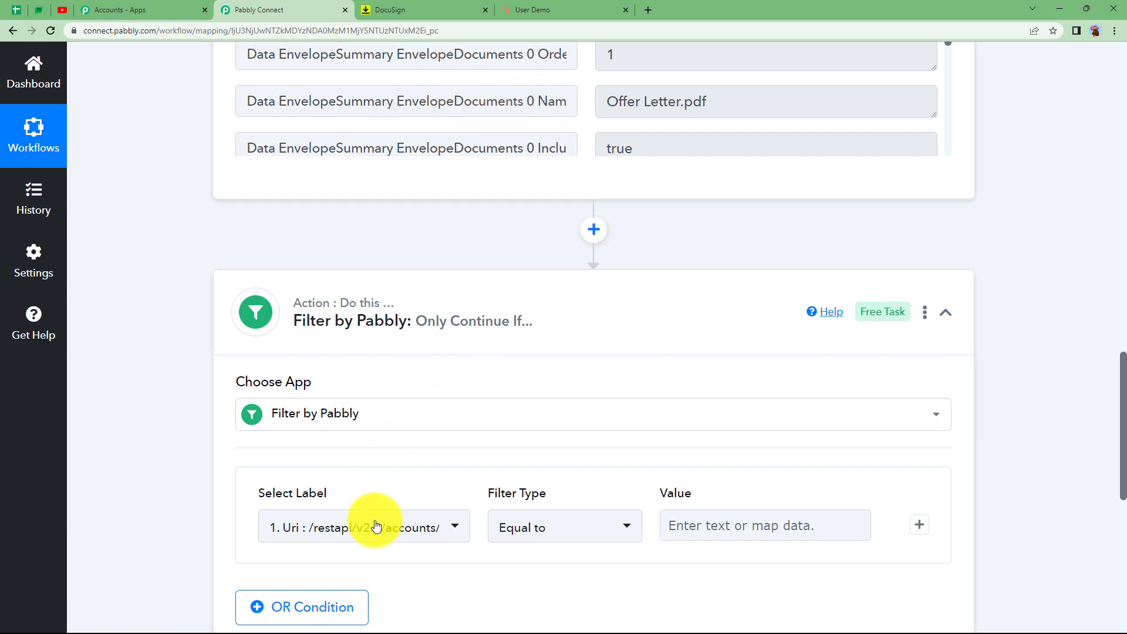
{"action": "left_click", "coordinate": [372, 527]}
{"action": "left_click", "coordinate": [360, 440]}
{"action": "type", "text": "offer letter.pdf"}
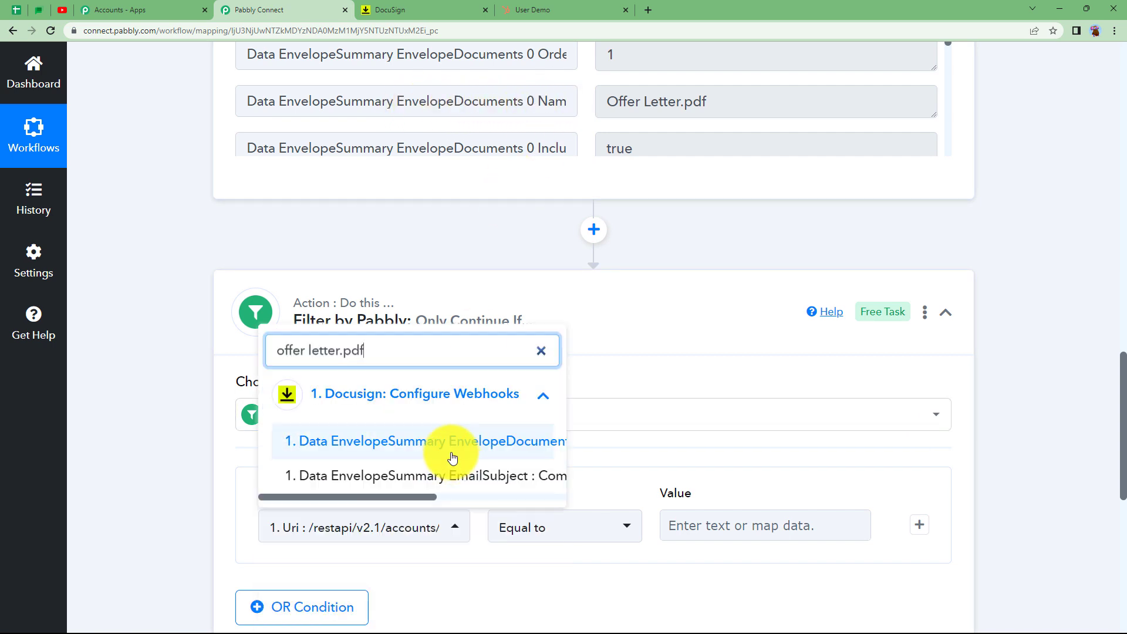
{"action": "left_click", "coordinate": [453, 447]}
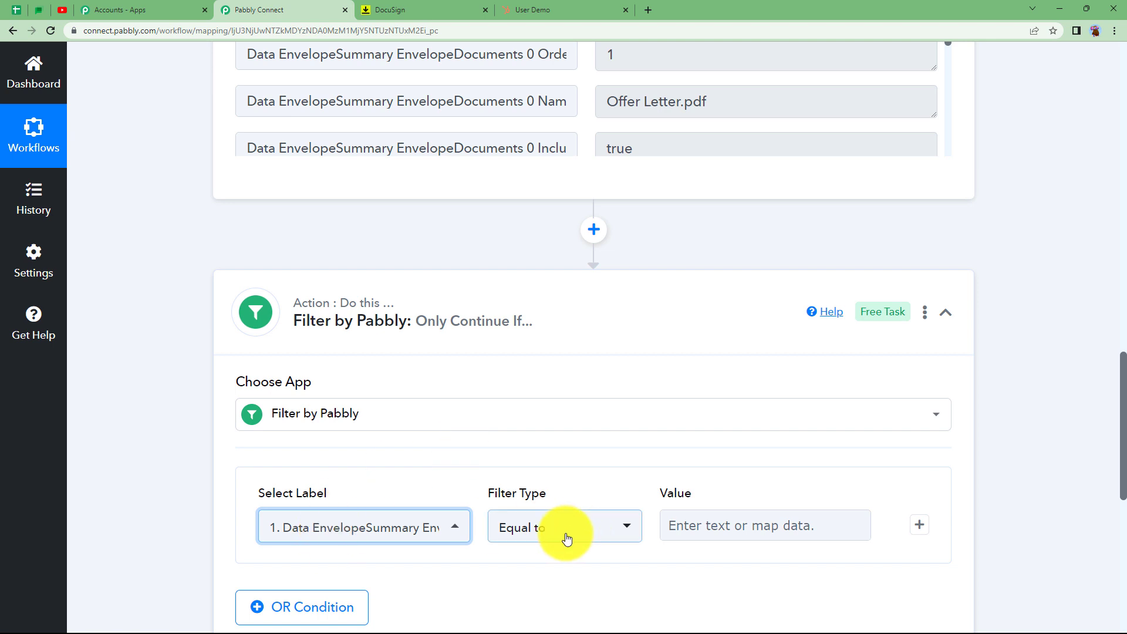
{"action": "left_click", "coordinate": [667, 524]}
{"action": "double_click", "coordinate": [675, 102]}
{"action": "triple_click", "coordinate": [595, 115]}
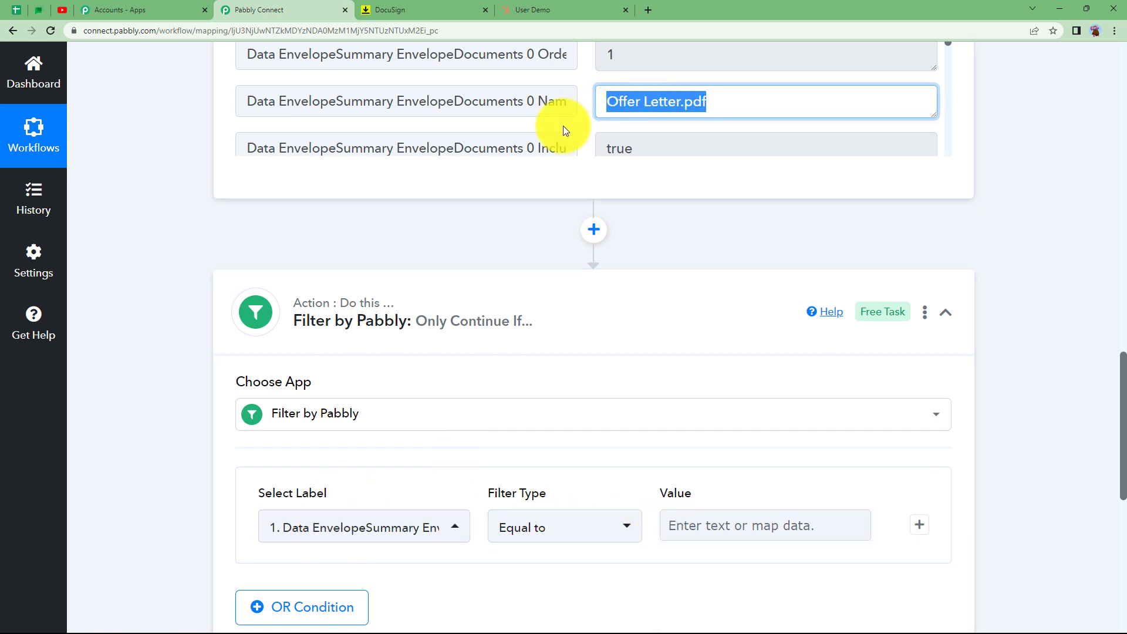
{"action": "left_click", "coordinate": [722, 526]}
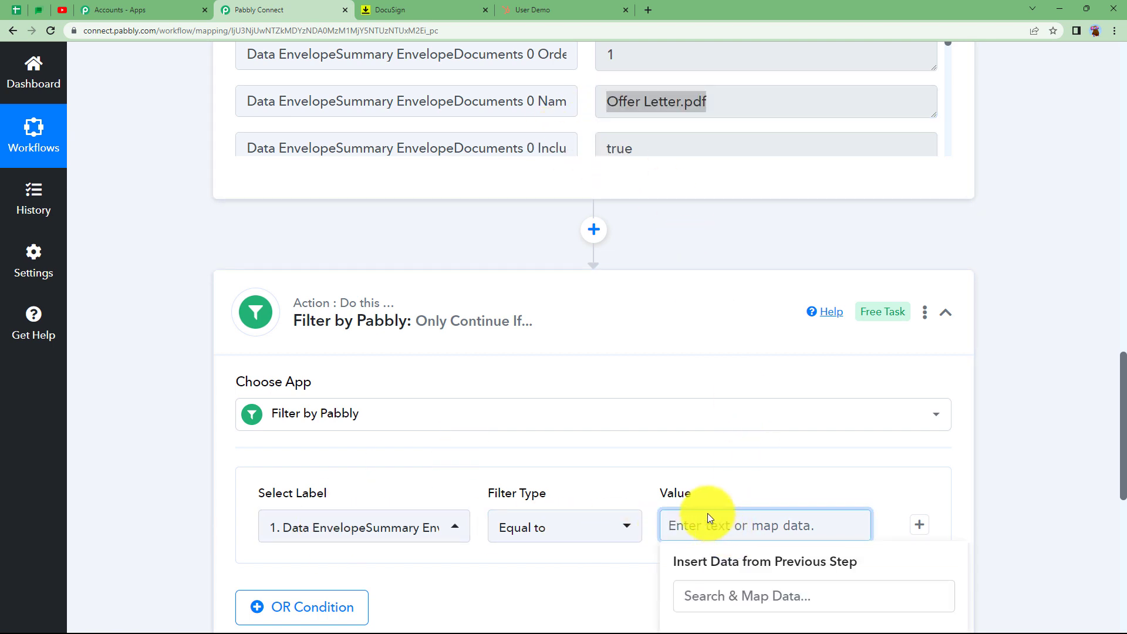
{"action": "left_click", "coordinate": [521, 551]}
{"action": "scroll", "coordinate": [385, 403], "scroll_direction": "down", "scroll_amount": 4}
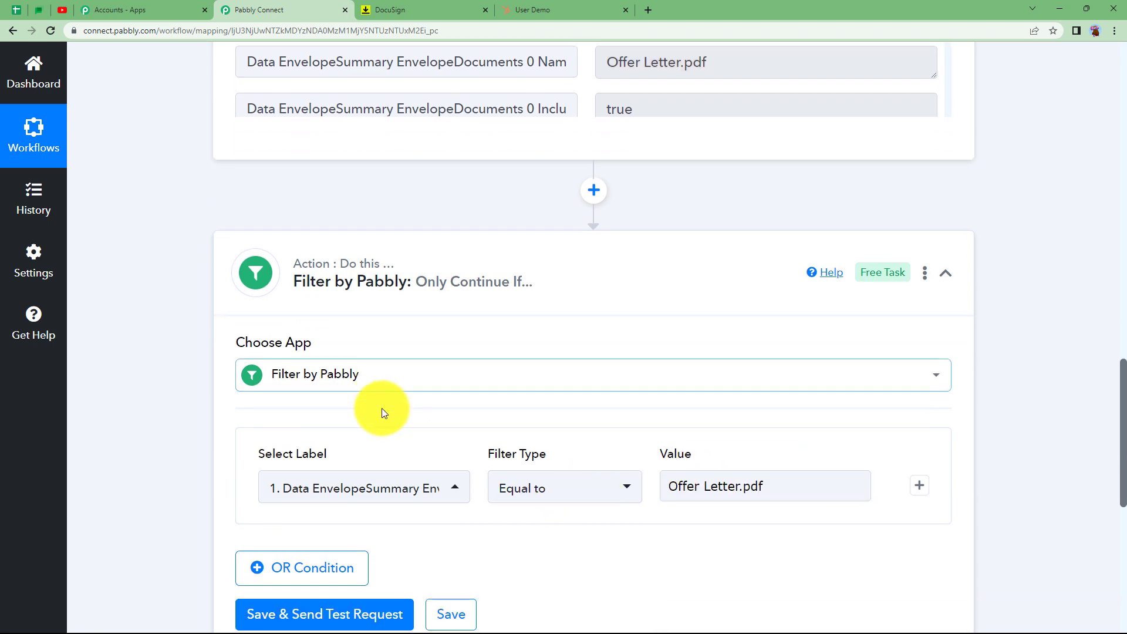
{"action": "left_click", "coordinate": [346, 421]}
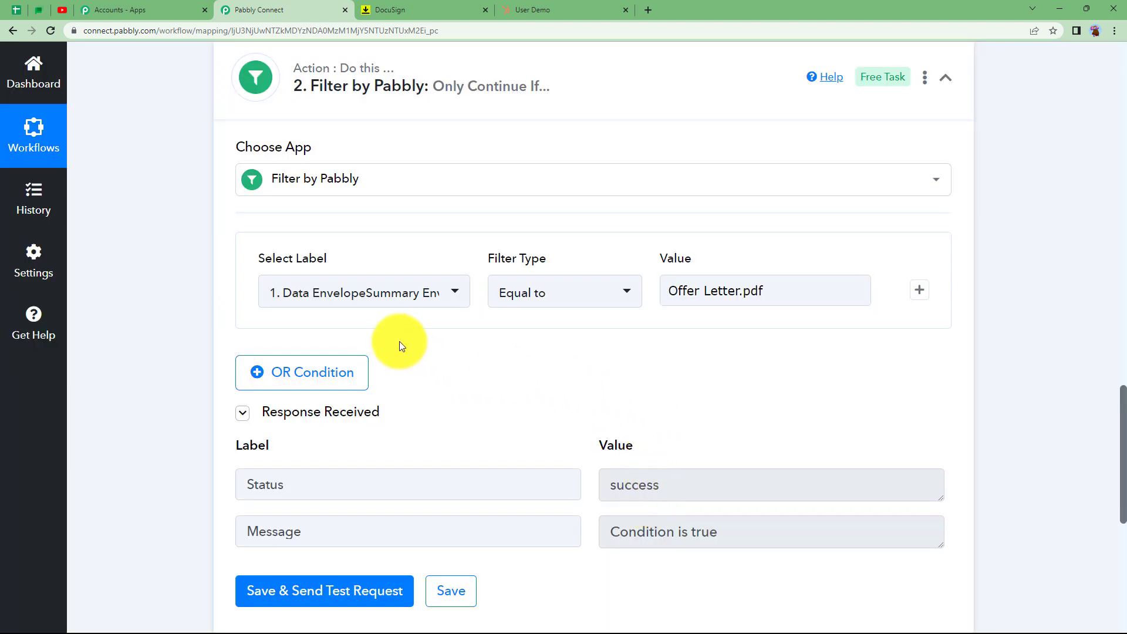
{"action": "left_click", "coordinate": [683, 292]}
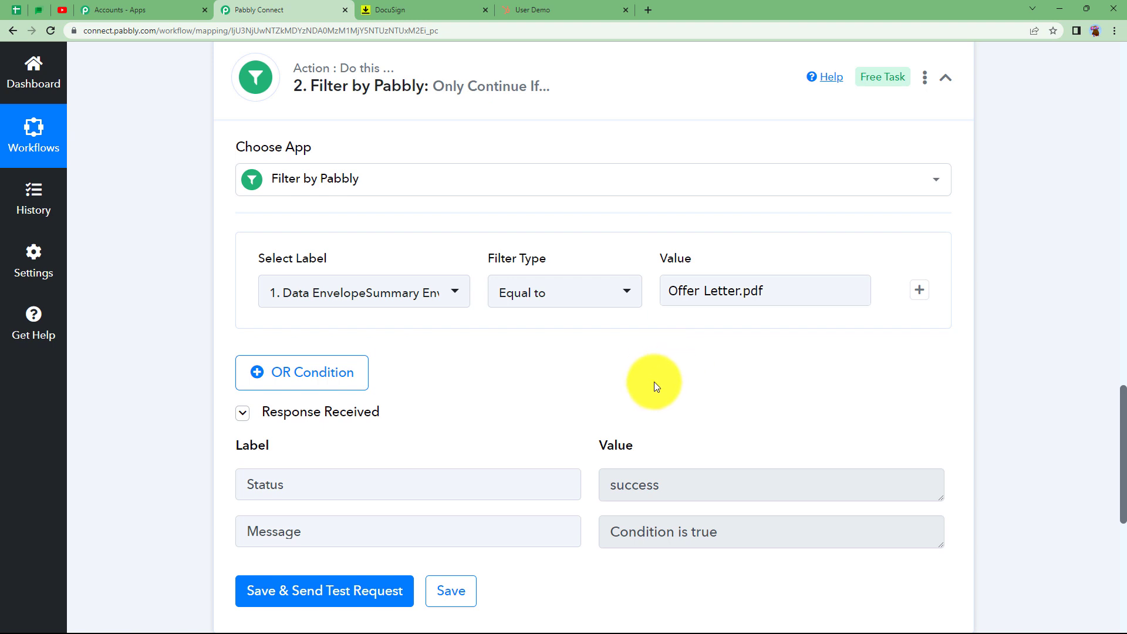
{"action": "scroll", "coordinate": [654, 381], "scroll_direction": "up", "scroll_amount": 2}
{"action": "left_click", "coordinate": [639, 209]}
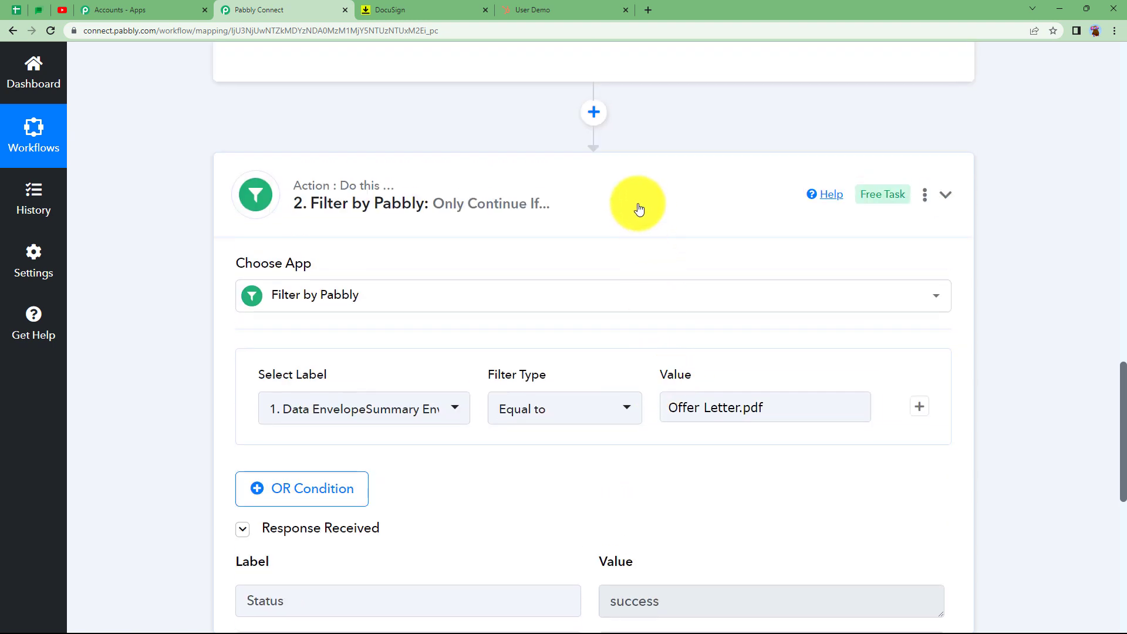
{"action": "scroll", "coordinate": [558, 312], "scroll_direction": "up", "scroll_amount": 5}
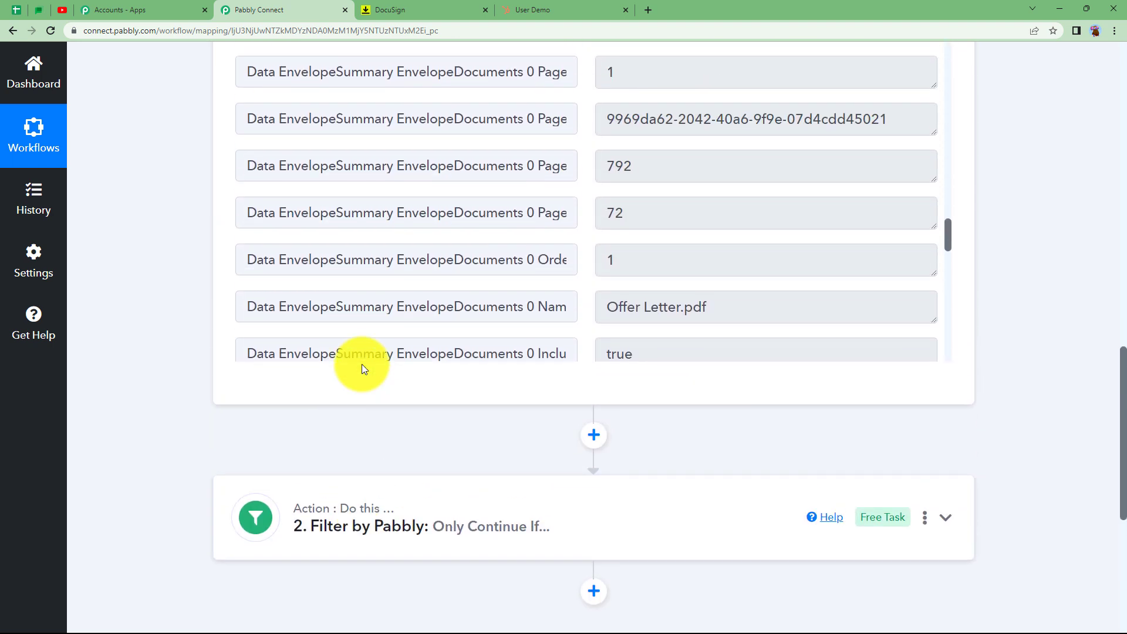
{"action": "scroll", "coordinate": [361, 369], "scroll_direction": "up", "scroll_amount": 1}
{"action": "scroll", "coordinate": [392, 310], "scroll_direction": "up", "scroll_amount": 2}
{"action": "scroll", "coordinate": [667, 309], "scroll_direction": "down", "scroll_amount": 3}
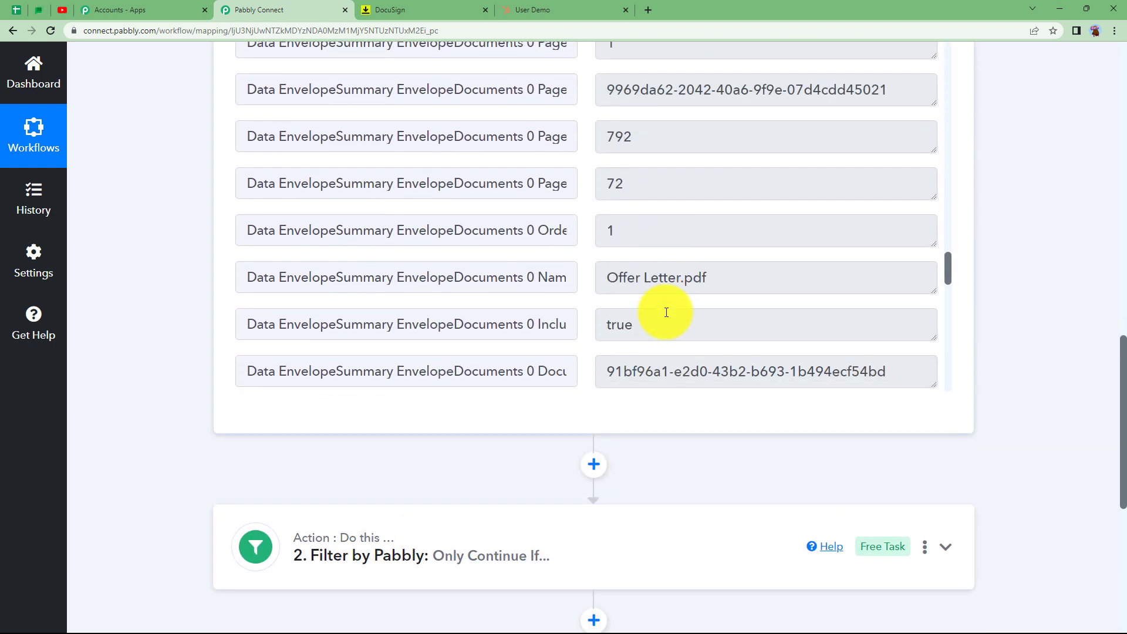
{"action": "scroll", "coordinate": [667, 312], "scroll_direction": "down", "scroll_amount": 2}
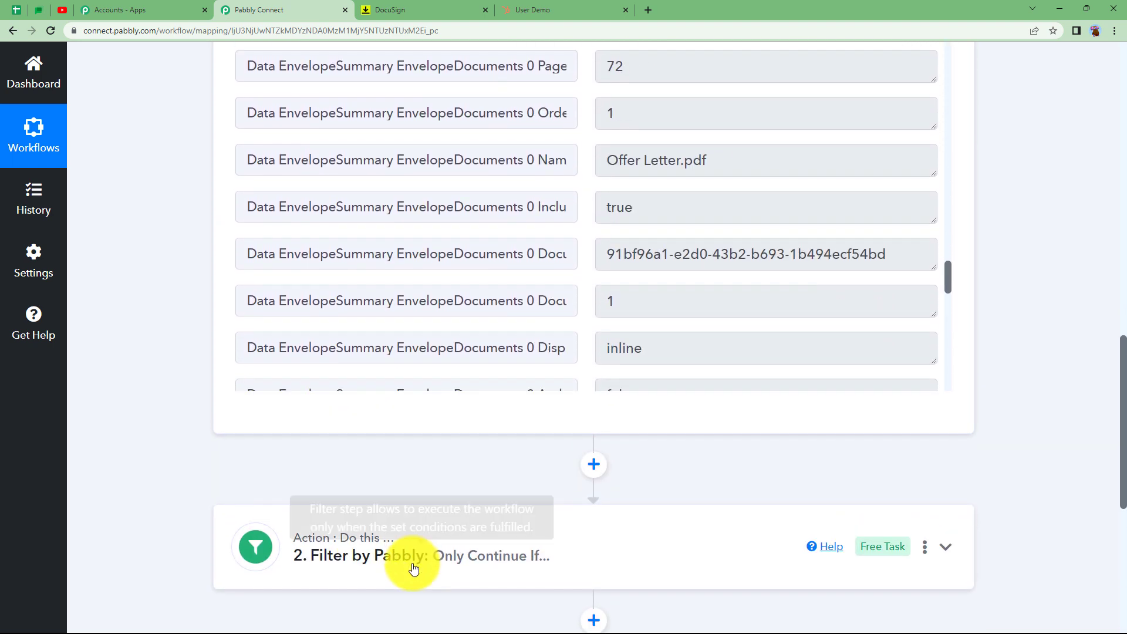
{"action": "triple_click", "coordinate": [745, 158]}
{"action": "scroll", "coordinate": [168, 494], "scroll_direction": "down", "scroll_amount": 3}
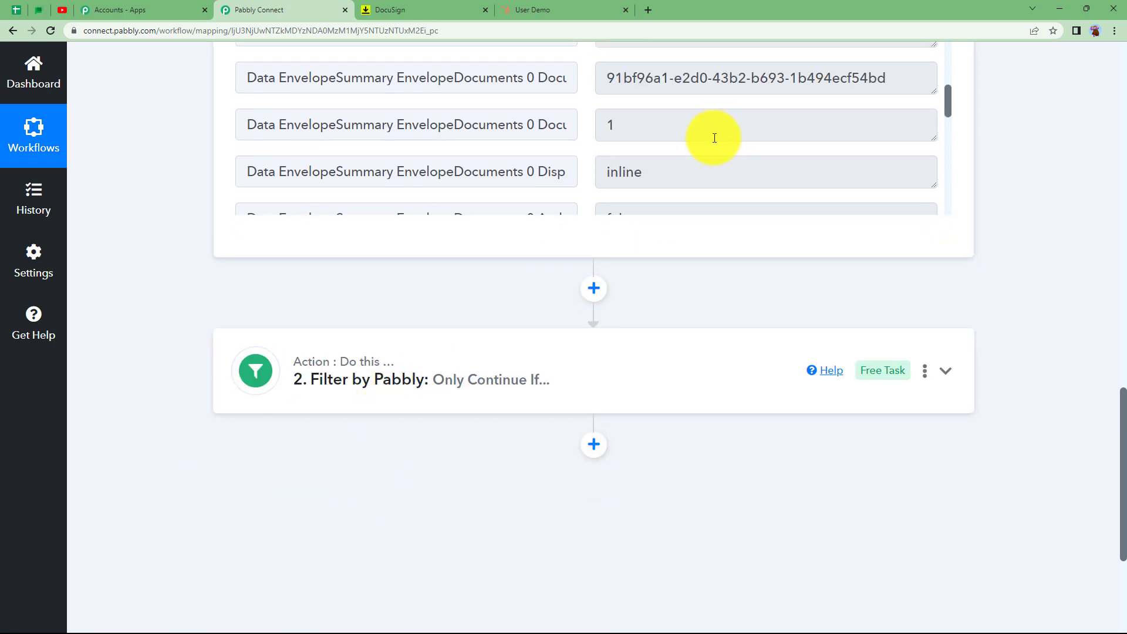
{"action": "scroll", "coordinate": [713, 147], "scroll_direction": "up", "scroll_amount": 2}
Collapse the DocuSign trigger, add a HubSpot CRM step after the filter, then view the User Demo deal
{"action": "left_click", "coordinate": [739, 276]}
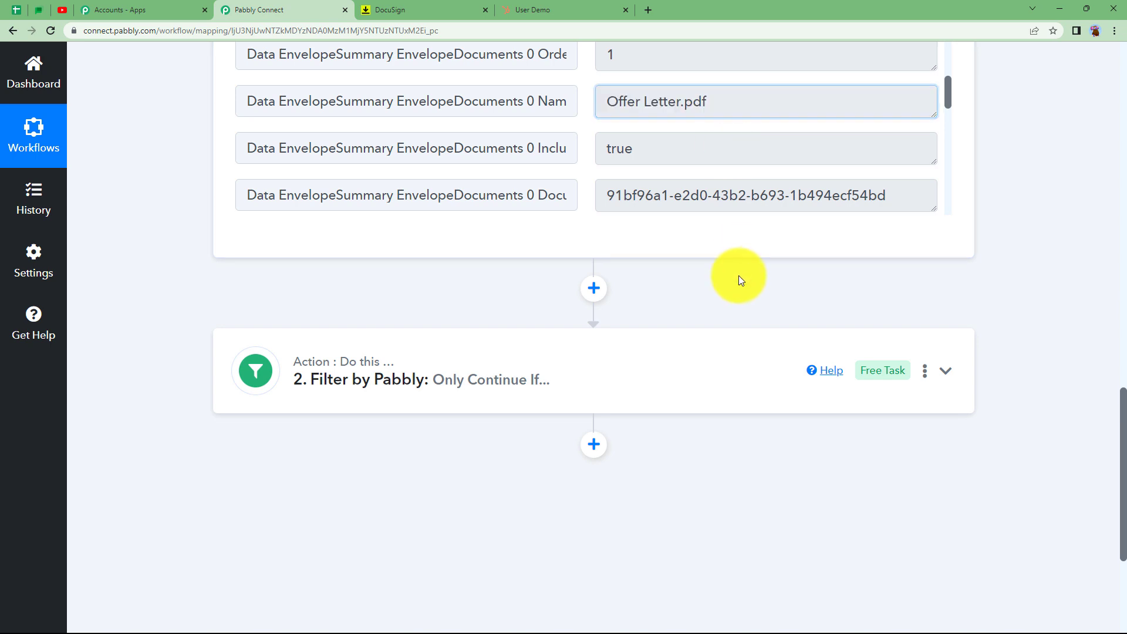
{"action": "scroll", "coordinate": [403, 341], "scroll_direction": "up", "scroll_amount": 20}
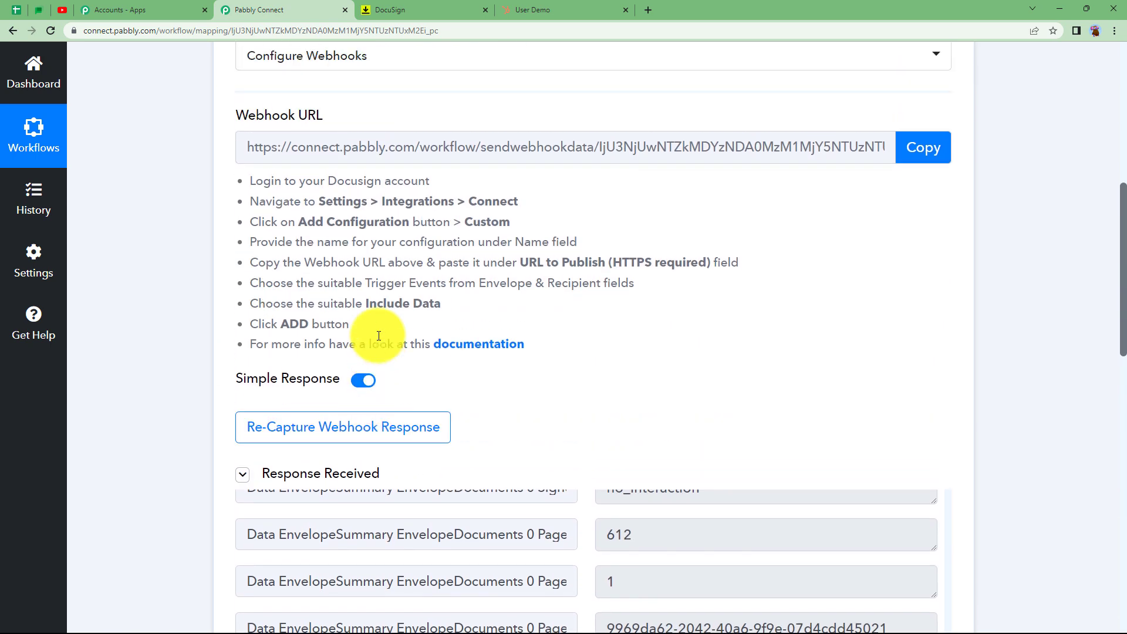
{"action": "left_click", "coordinate": [433, 235]}
{"action": "scroll", "coordinate": [469, 288], "scroll_direction": "down", "scroll_amount": 3}
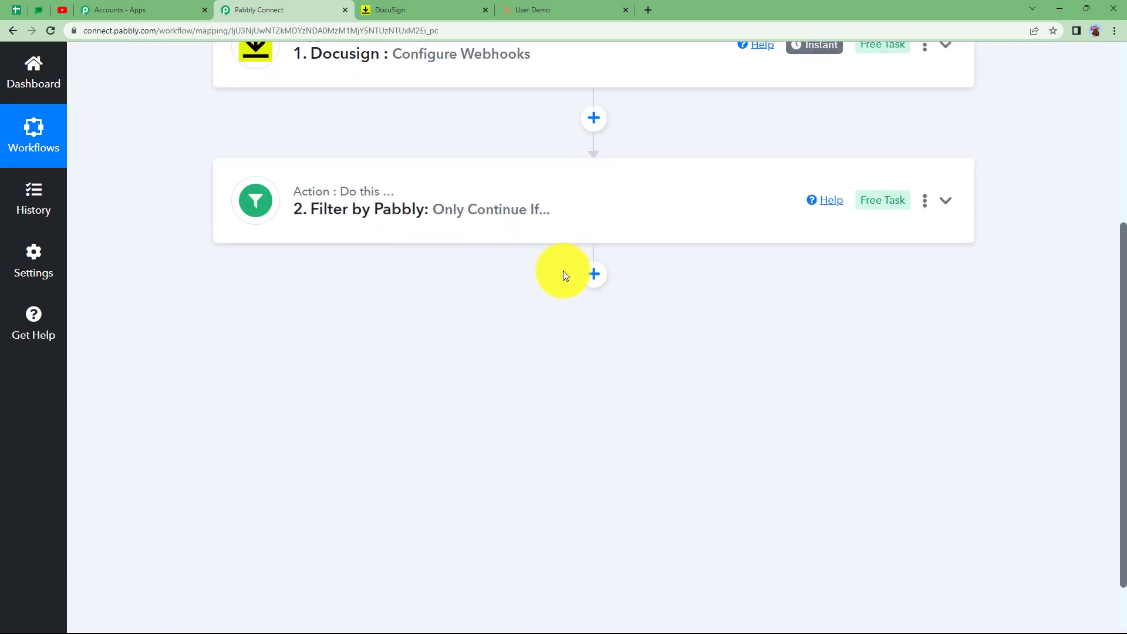
{"action": "left_click", "coordinate": [592, 278]}
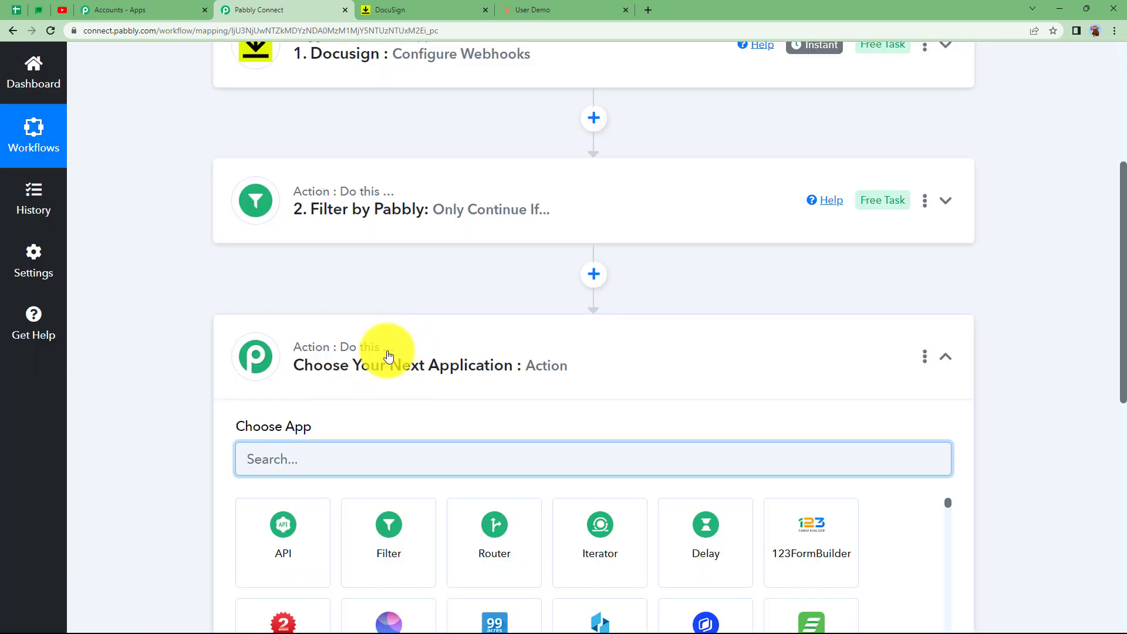
{"action": "scroll", "coordinate": [305, 428], "scroll_direction": "down", "scroll_amount": 1}
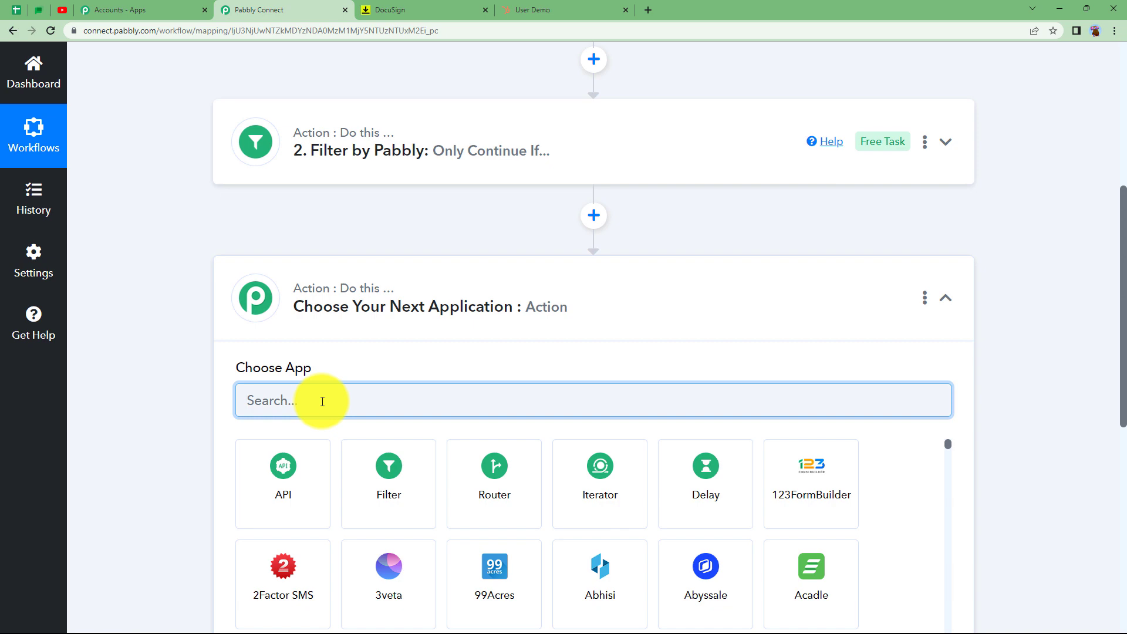
{"action": "type", "text": "hubs"}
{"action": "left_click", "coordinate": [297, 461]}
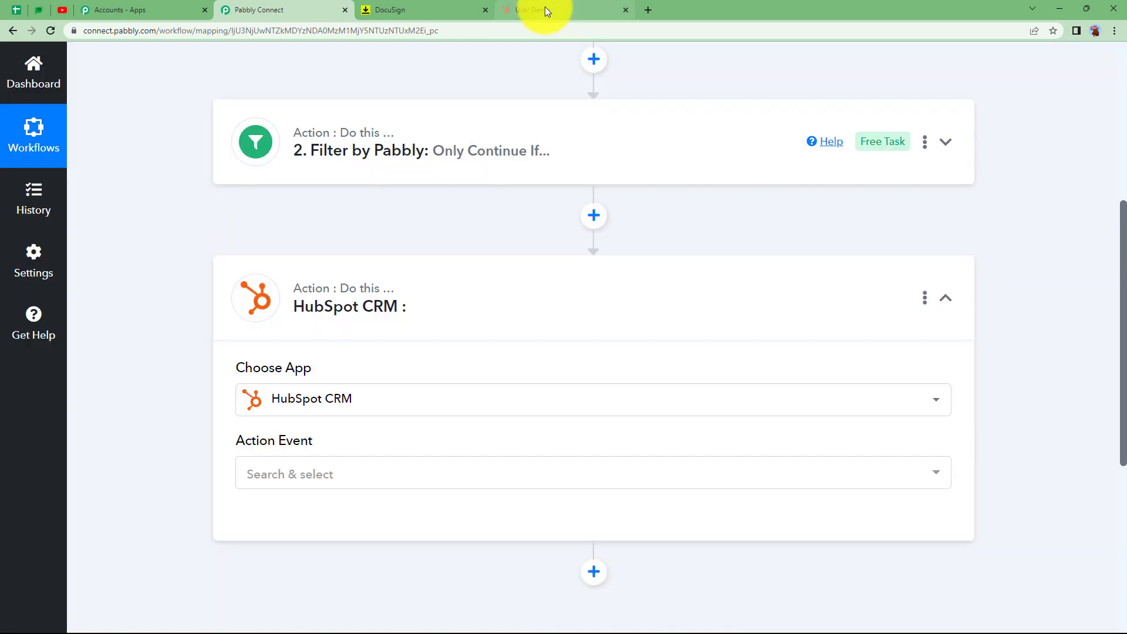
{"action": "left_click", "coordinate": [545, 7]}
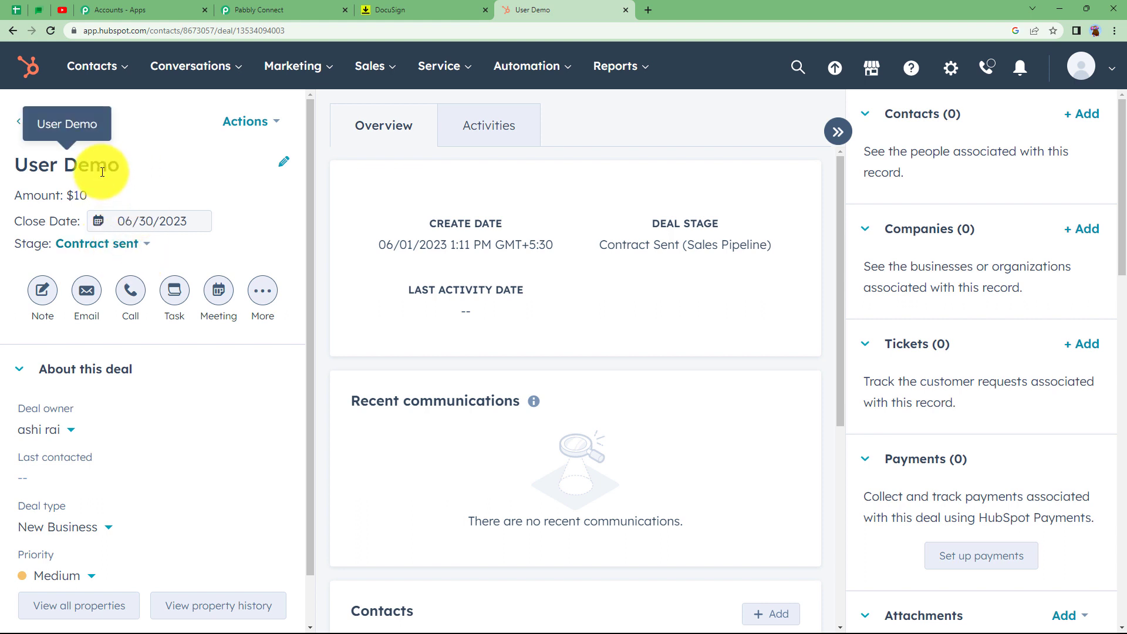
Set the HubSpot CRM step's Action Event to Search a Deal
{"action": "left_click", "coordinate": [294, 10]}
{"action": "scroll", "coordinate": [304, 459], "scroll_direction": "down", "scroll_amount": 2}
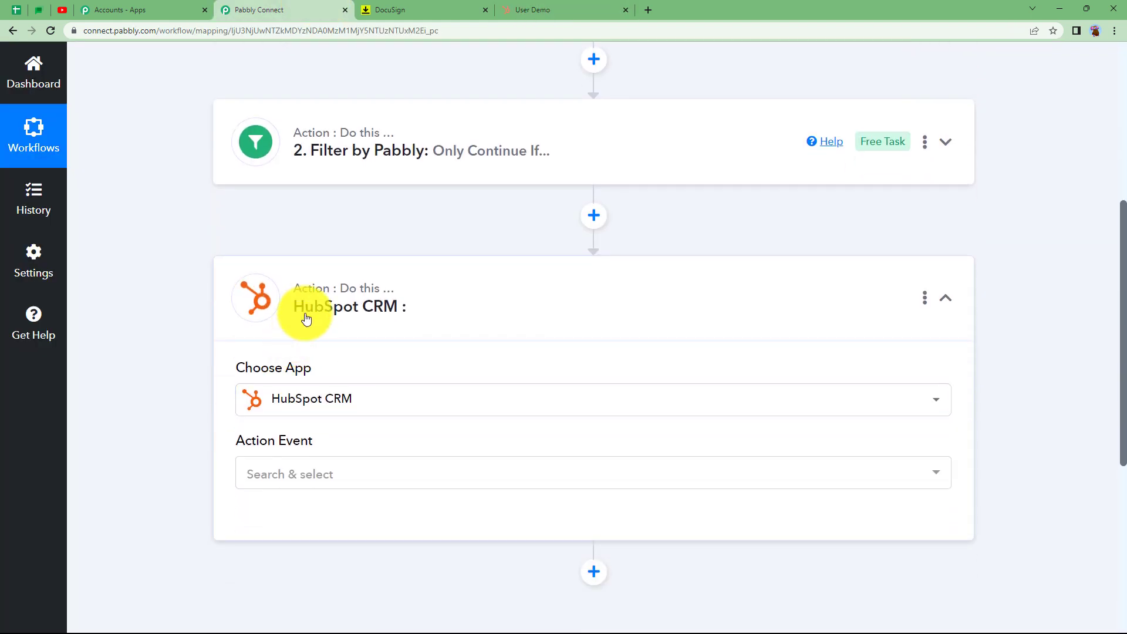
{"action": "left_click", "coordinate": [310, 474]}
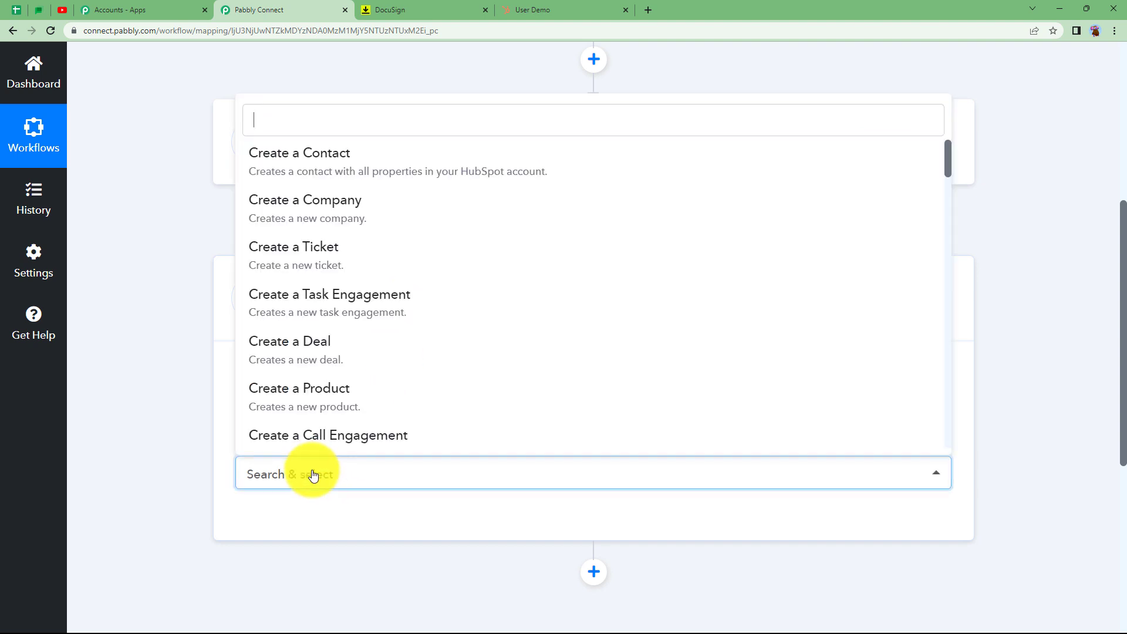
{"action": "scroll", "coordinate": [309, 382], "scroll_direction": "down", "scroll_amount": 10}
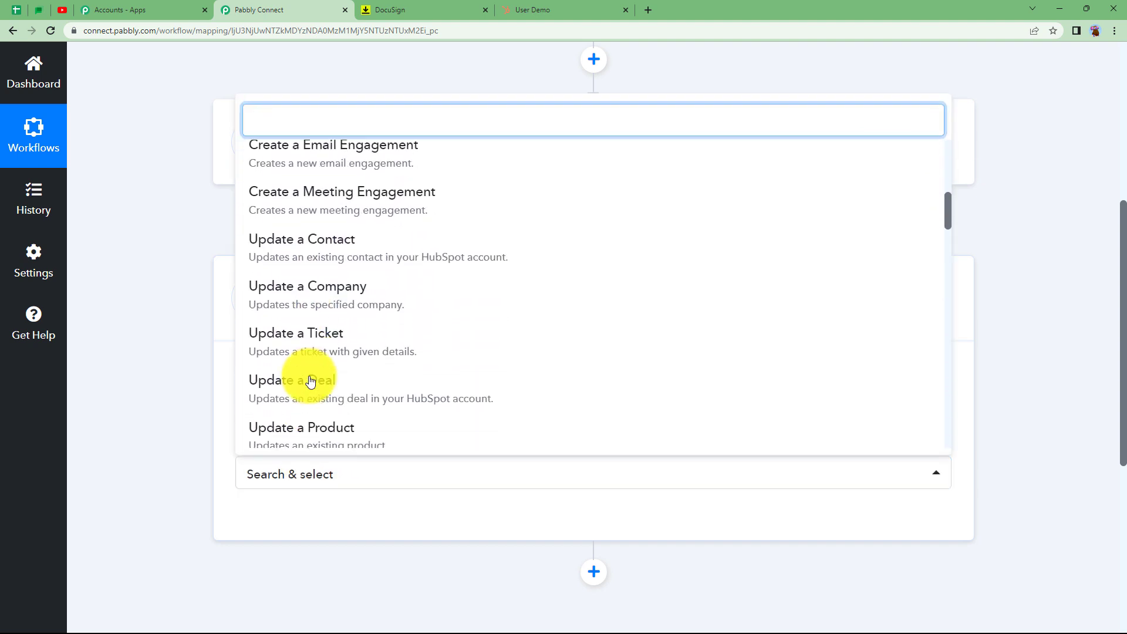
{"action": "scroll", "coordinate": [310, 381], "scroll_direction": "down", "scroll_amount": 10}
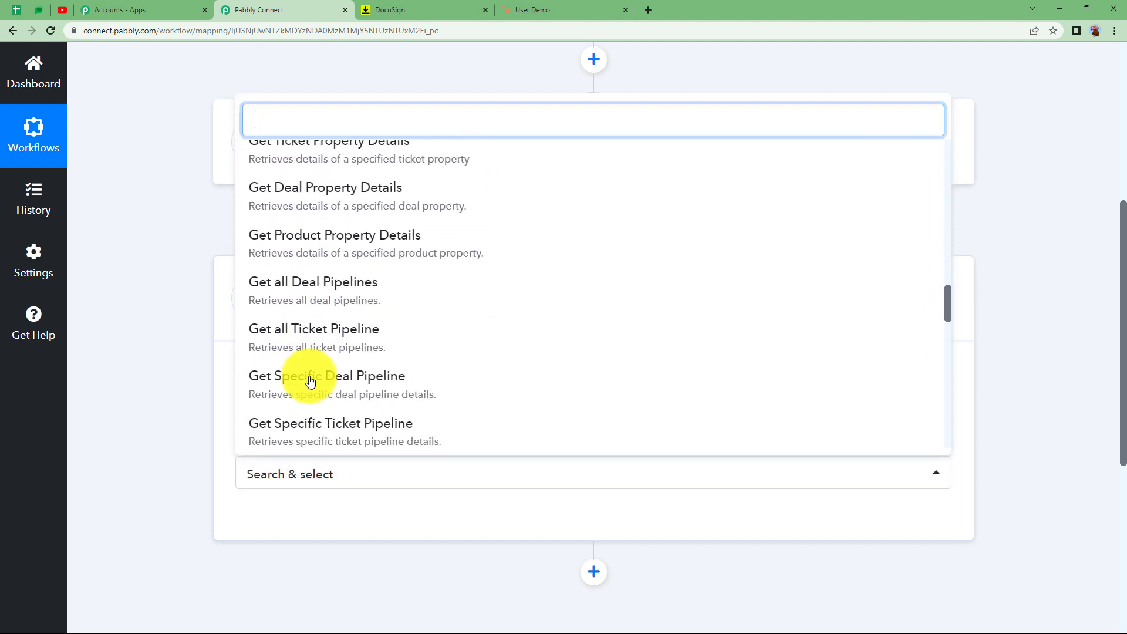
{"action": "scroll", "coordinate": [310, 381], "scroll_direction": "down", "scroll_amount": 10}
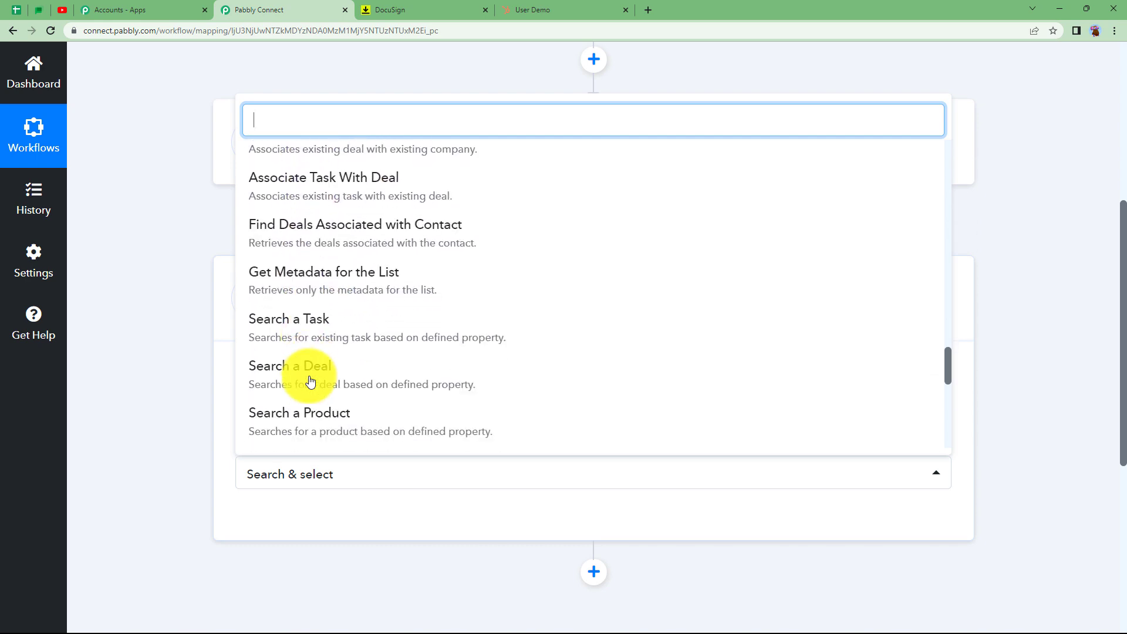
{"action": "left_click", "coordinate": [319, 320]}
Add a new HubSpot CRM connection and authorise the chosen HubSpot account
{"action": "scroll", "coordinate": [315, 448], "scroll_direction": "down", "scroll_amount": 3}
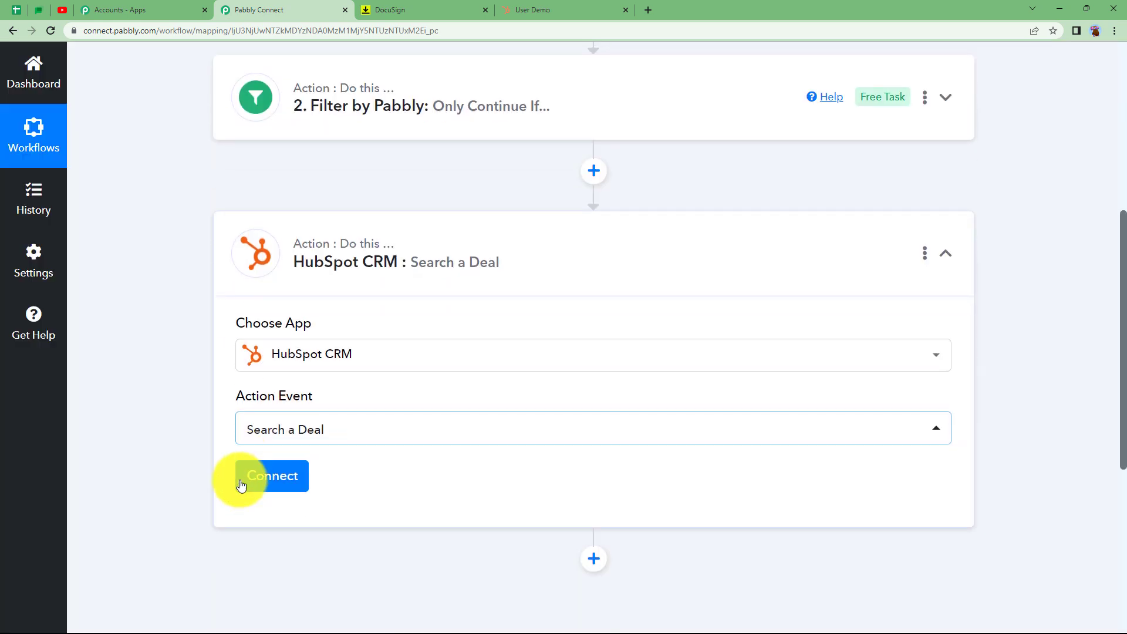
{"action": "left_click", "coordinate": [281, 361]}
{"action": "left_click", "coordinate": [608, 214]}
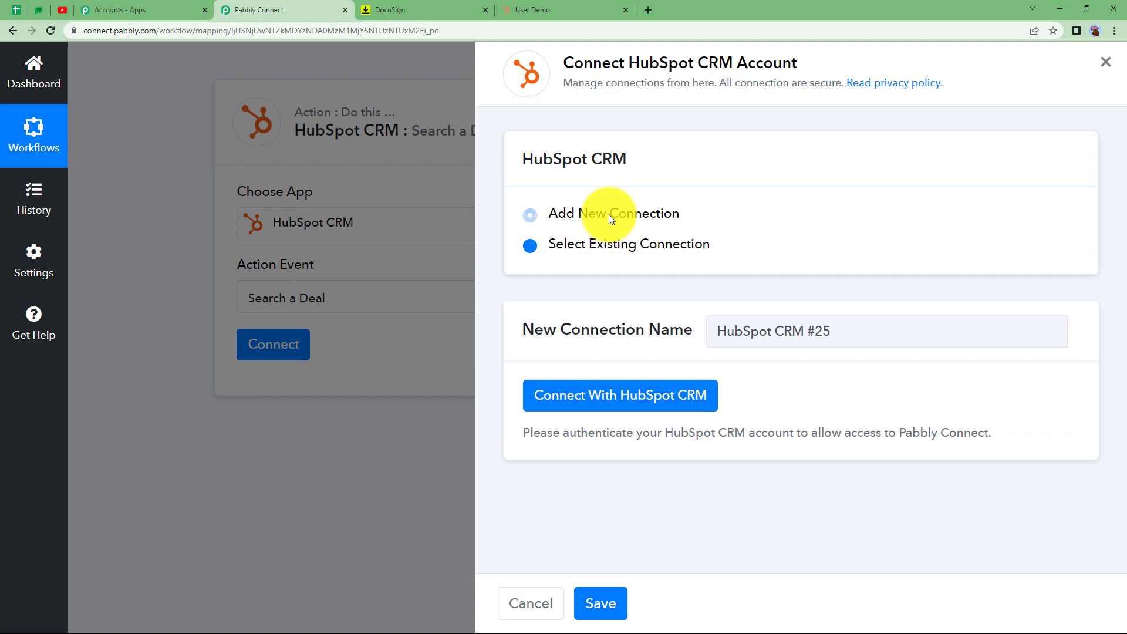
{"action": "left_click", "coordinate": [613, 390]}
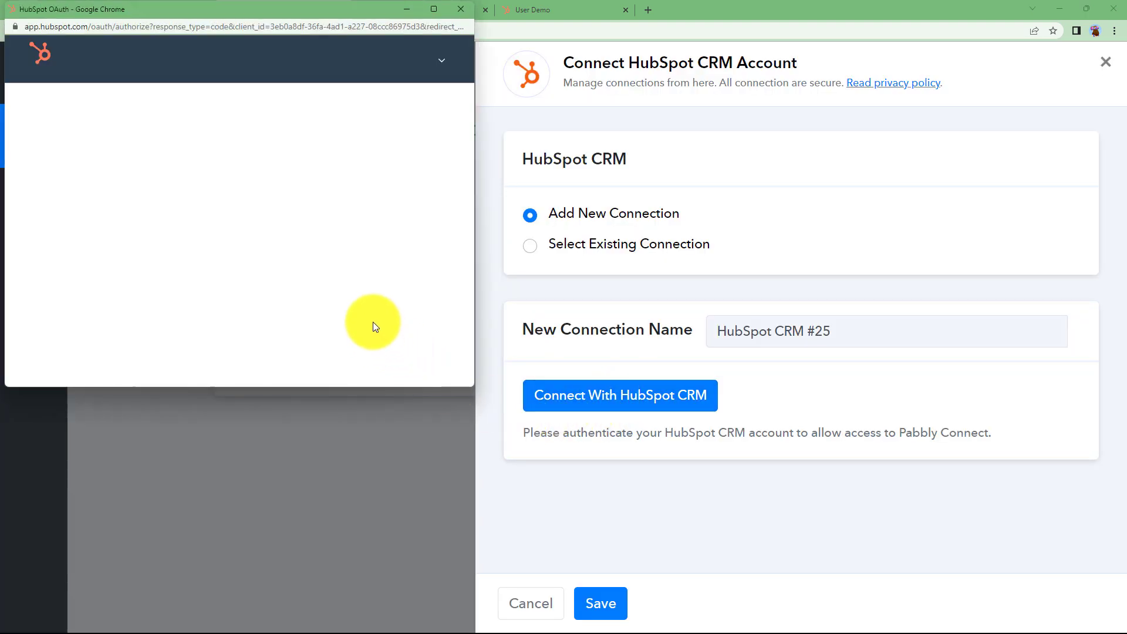
{"action": "scroll", "coordinate": [114, 297], "scroll_direction": "down", "scroll_amount": 6}
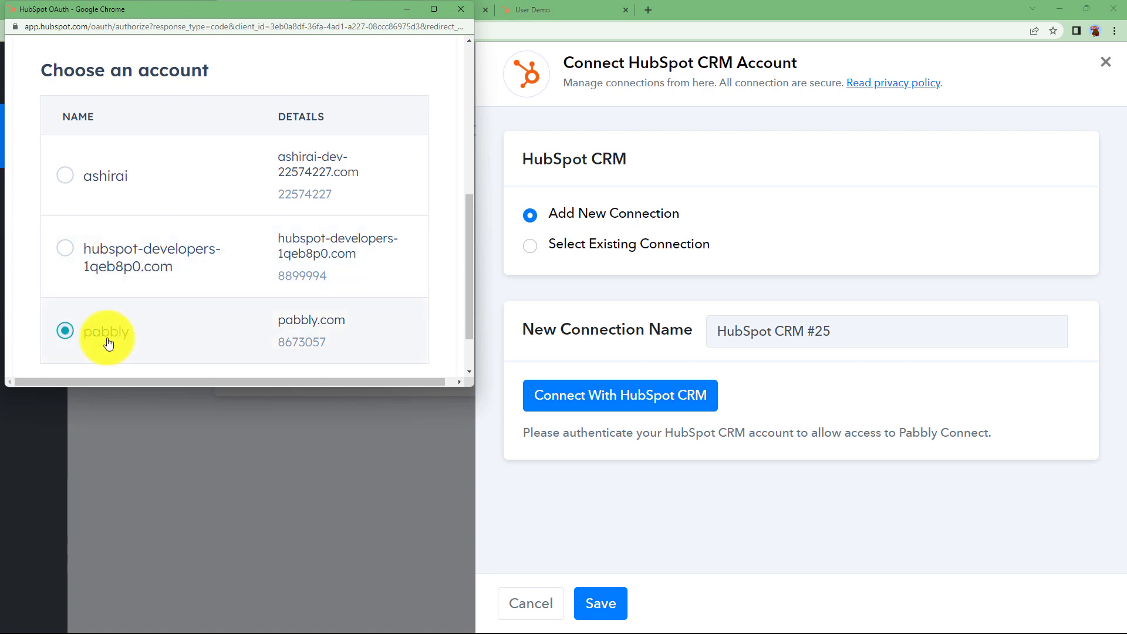
{"action": "scroll", "coordinate": [138, 319], "scroll_direction": "down", "scroll_amount": 1}
{"action": "left_click", "coordinate": [269, 320]}
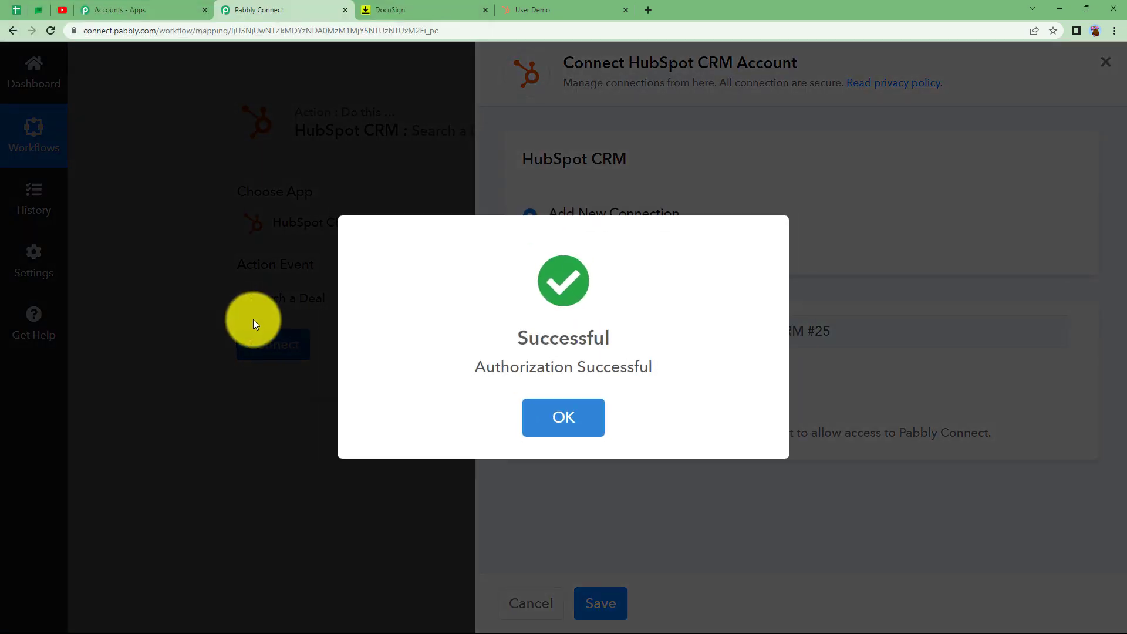
{"action": "scroll", "coordinate": [317, 347], "scroll_direction": "down", "scroll_amount": 3}
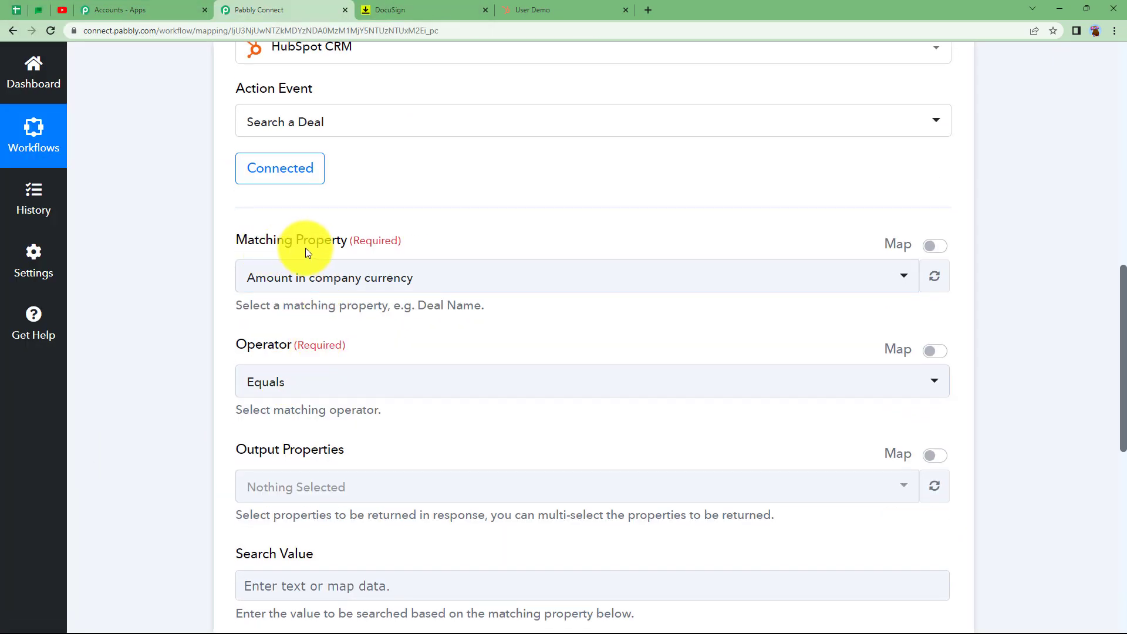
Search deals by Deal Name, mapping the sender's user name from the webhook as the search value
{"action": "left_click", "coordinate": [352, 277]}
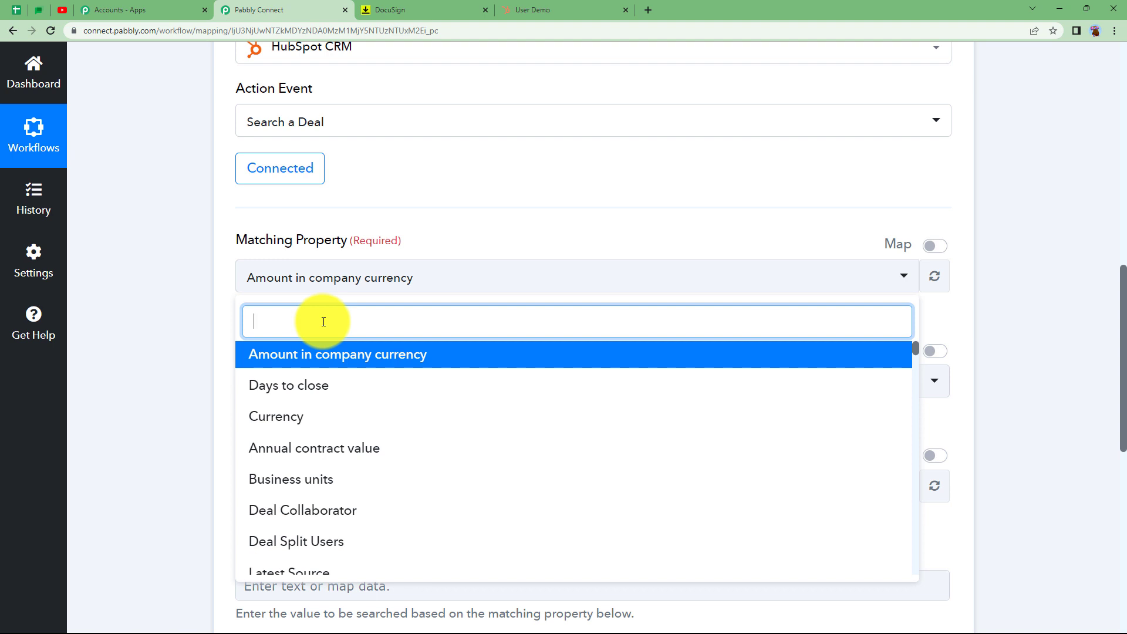
{"action": "type", "text": "deal na"}
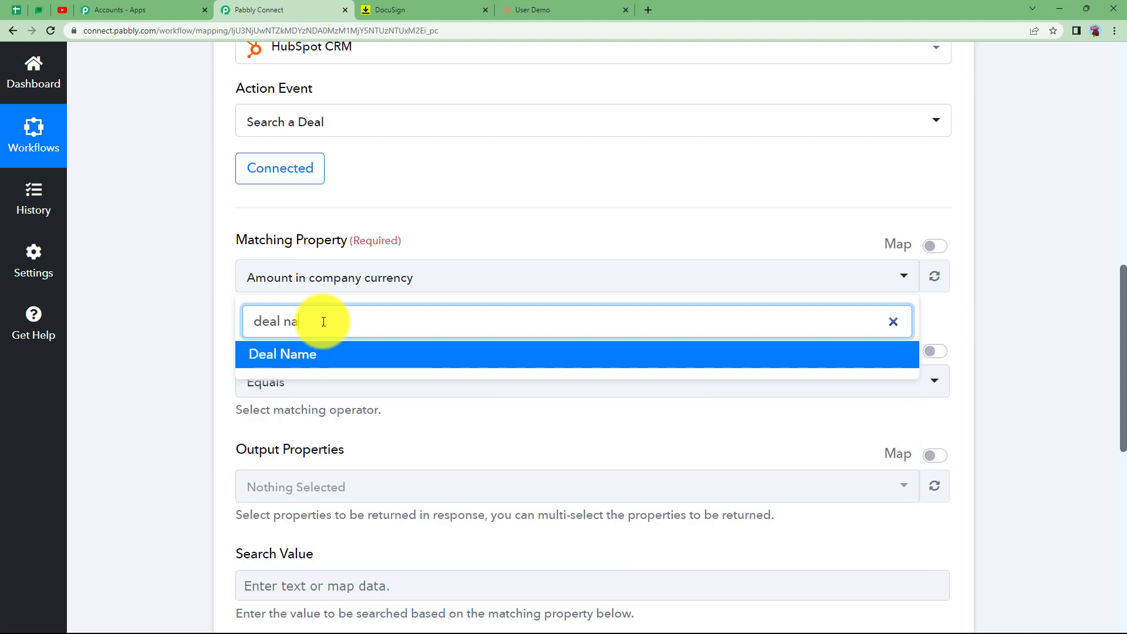
{"action": "left_click", "coordinate": [332, 354]}
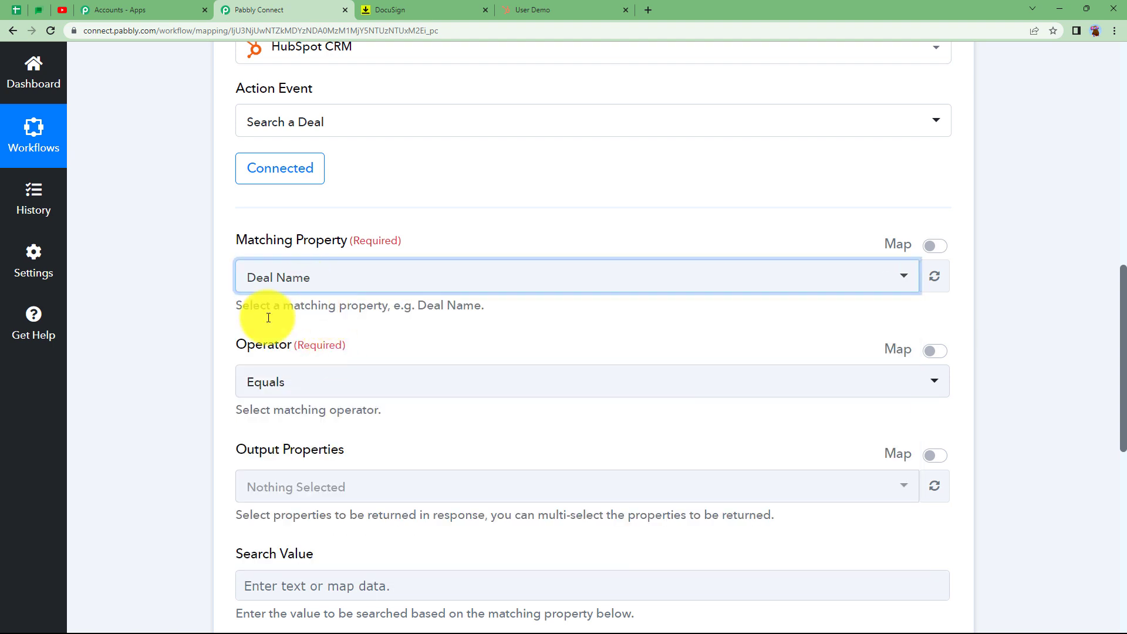
{"action": "scroll", "coordinate": [269, 398], "scroll_direction": "down", "scroll_amount": 3}
{"action": "left_click", "coordinate": [280, 405]}
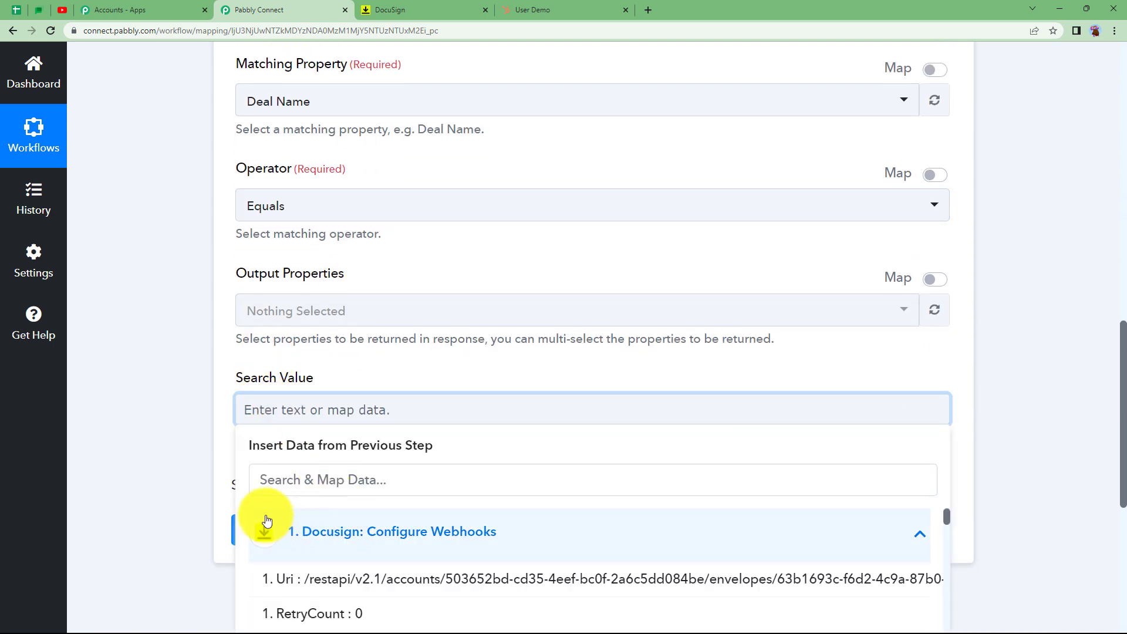
{"action": "scroll", "coordinate": [310, 438], "scroll_direction": "down", "scroll_amount": 1}
{"action": "left_click", "coordinate": [323, 417]}
{"action": "type", "text": "user"}
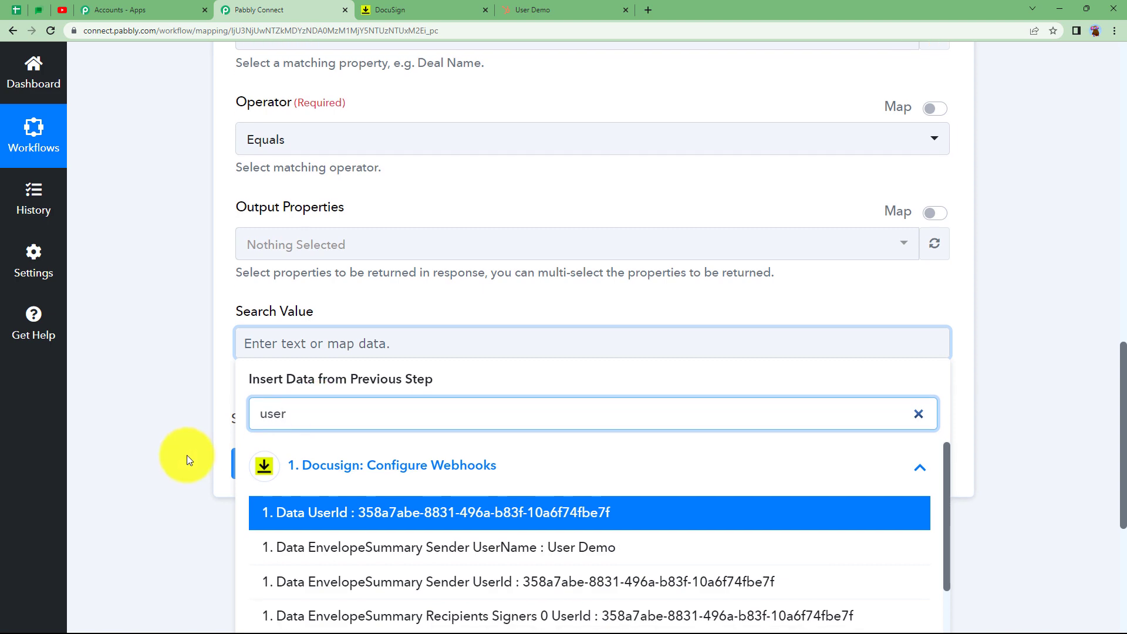
{"action": "scroll", "coordinate": [441, 390], "scroll_direction": "down", "scroll_amount": 3}
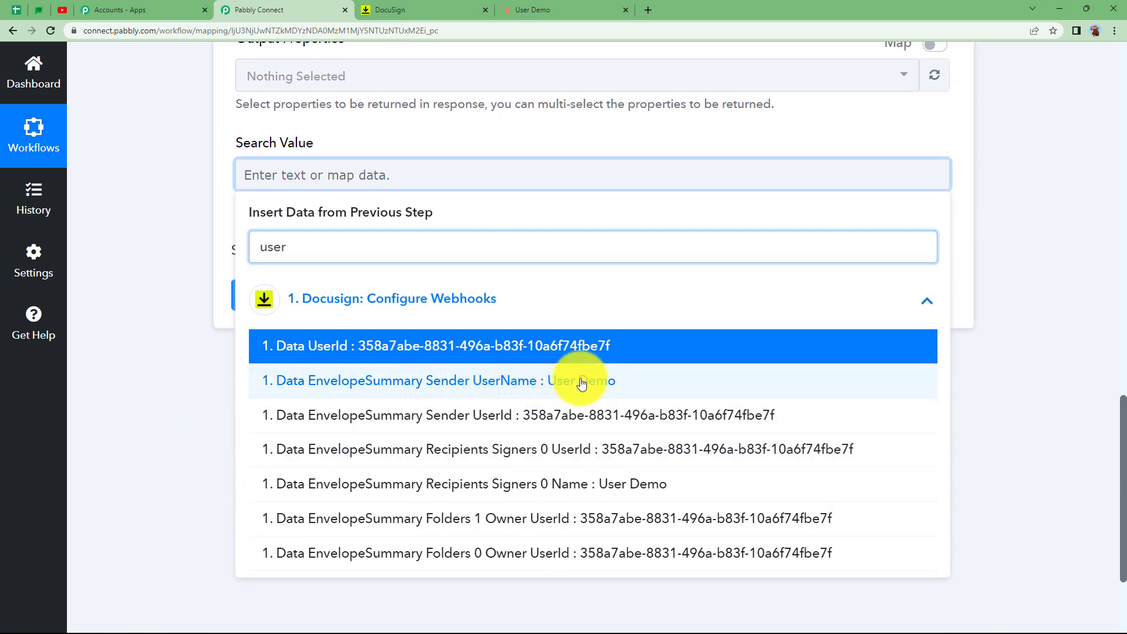
{"action": "left_click", "coordinate": [578, 382]}
{"action": "left_click", "coordinate": [213, 224]}
{"action": "scroll", "coordinate": [214, 224], "scroll_direction": "up", "scroll_amount": 4}
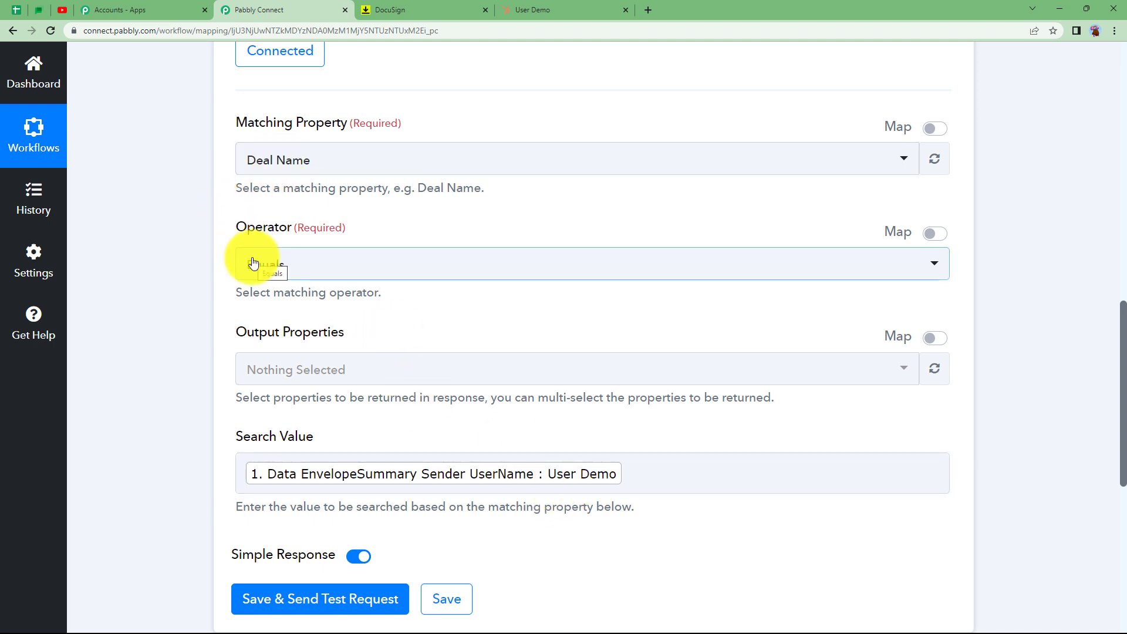
Add Deal Name, Deal Stage and Amount as output properties, then save and send a test request
{"action": "left_click", "coordinate": [277, 370]}
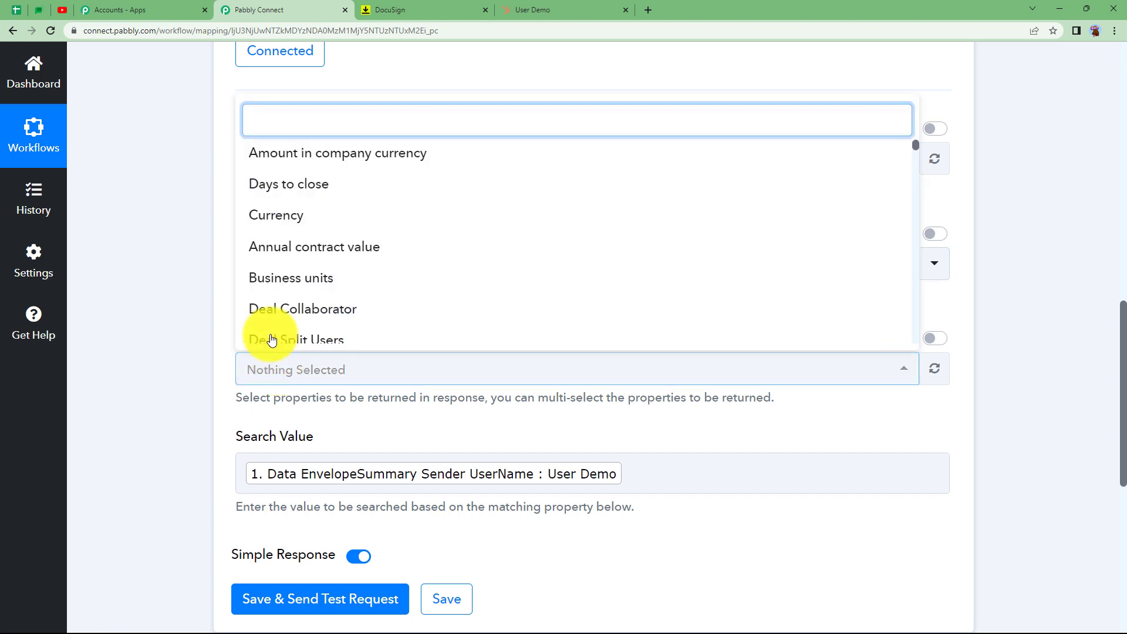
{"action": "left_click", "coordinate": [301, 128]}
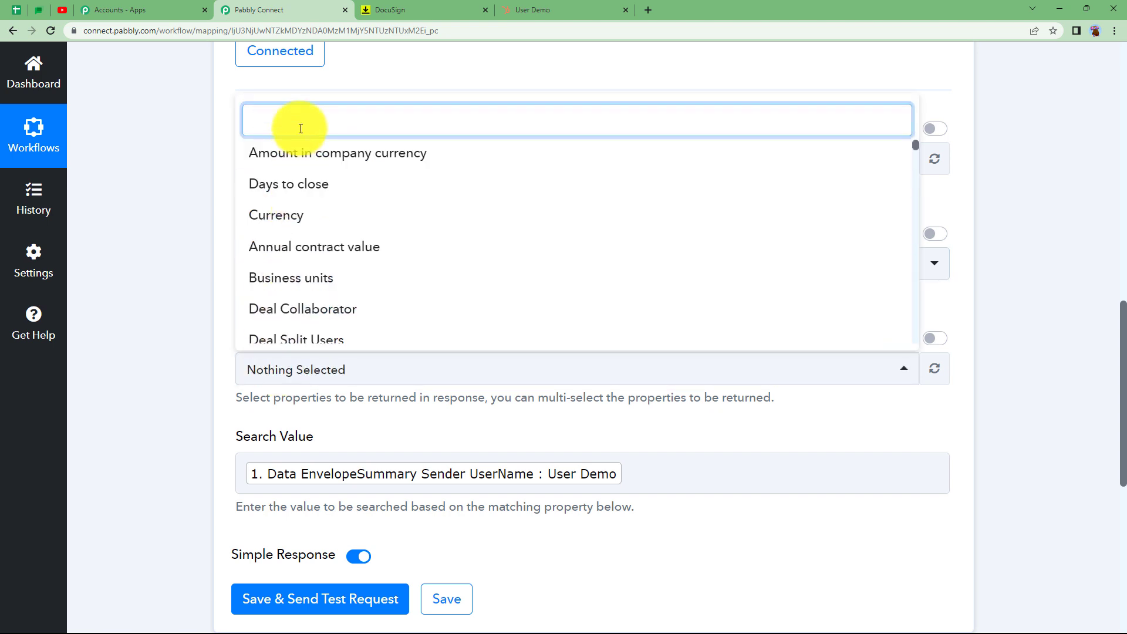
{"action": "type", "text": "deal name"}
{"action": "key", "text": "Return"}
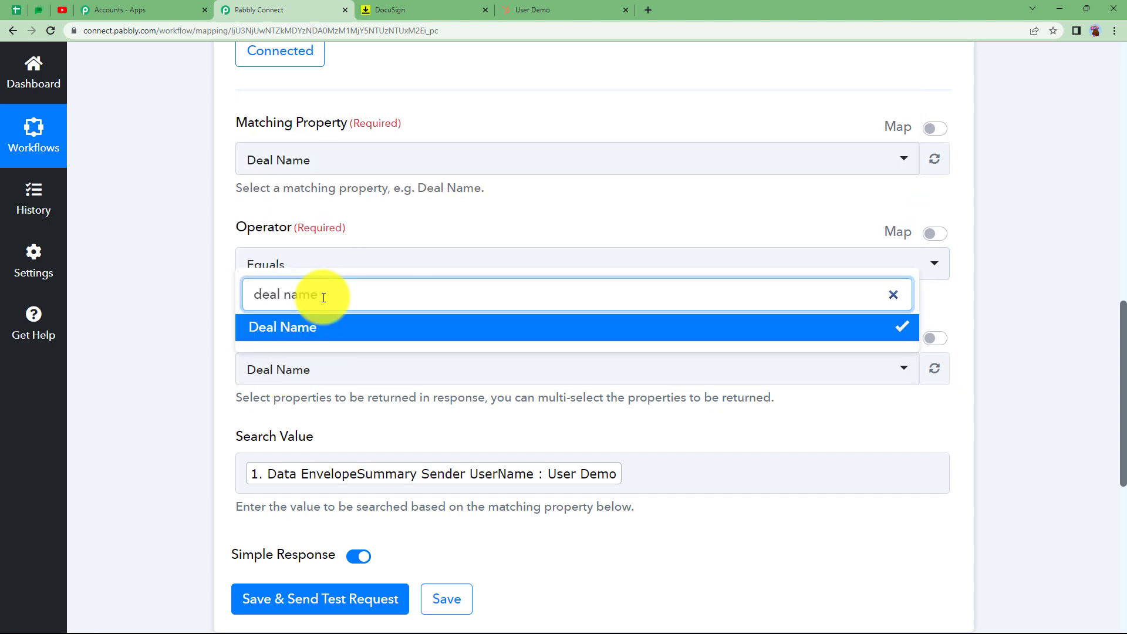
{"action": "key", "text": "BackSpace"}
{"action": "key", "text": "BackSpace"}
{"action": "type", "text": "sta"}
{"action": "key", "text": "Return"}
{"action": "type", "text": "ame, Am"}
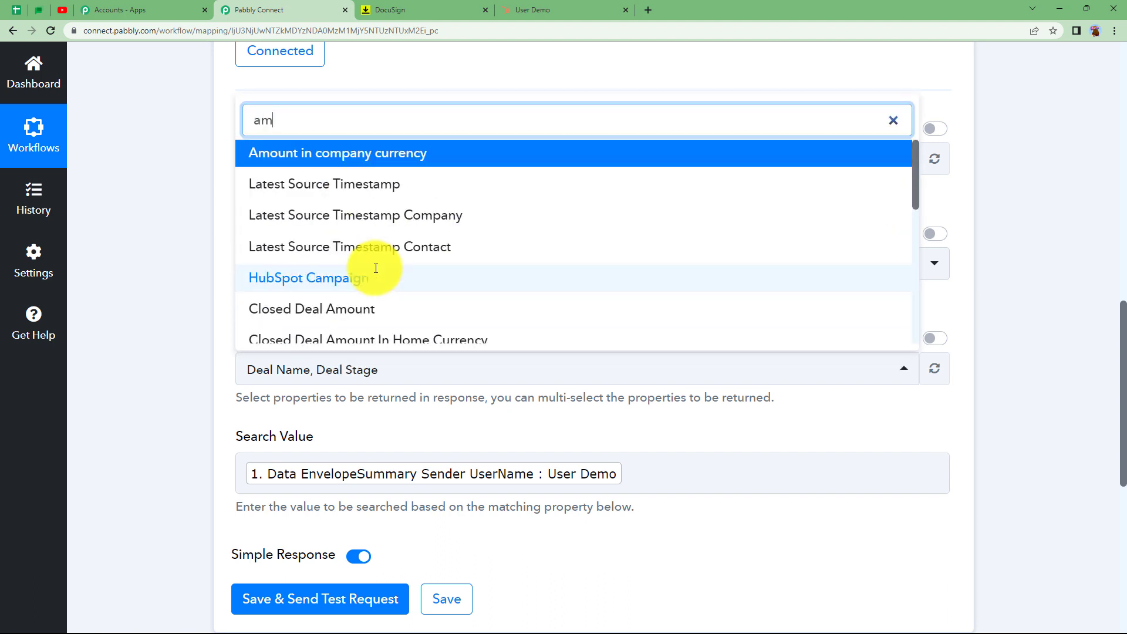
{"action": "type", "text": "ount"}
{"action": "key", "text": "Return"}
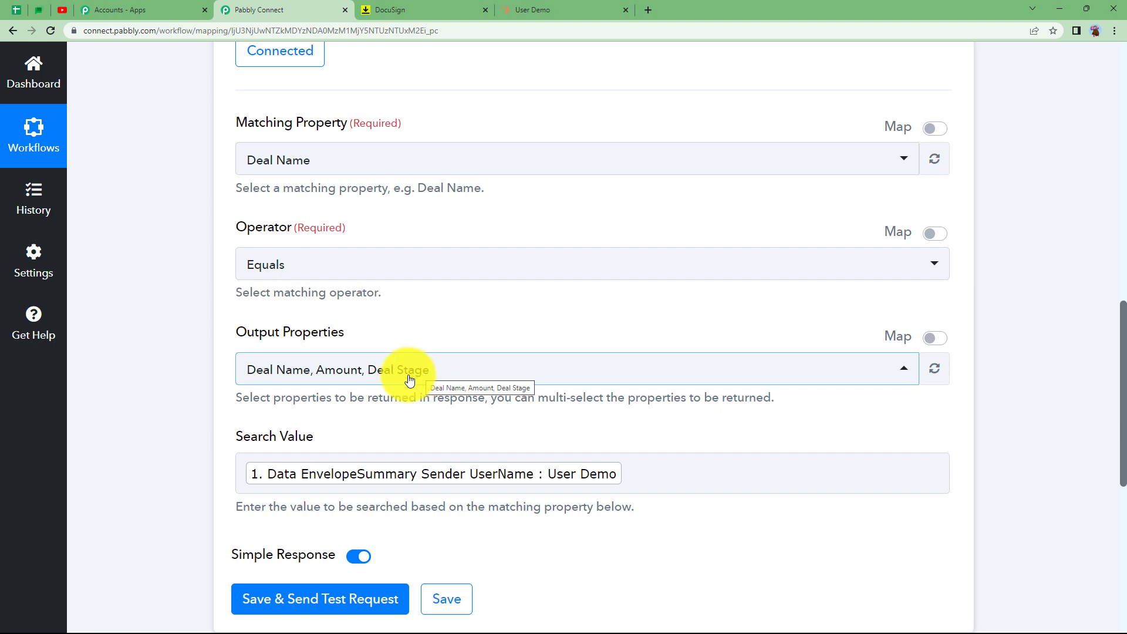
{"action": "left_click", "coordinate": [172, 364]}
{"action": "scroll", "coordinate": [302, 234], "scroll_direction": "down", "scroll_amount": 1}
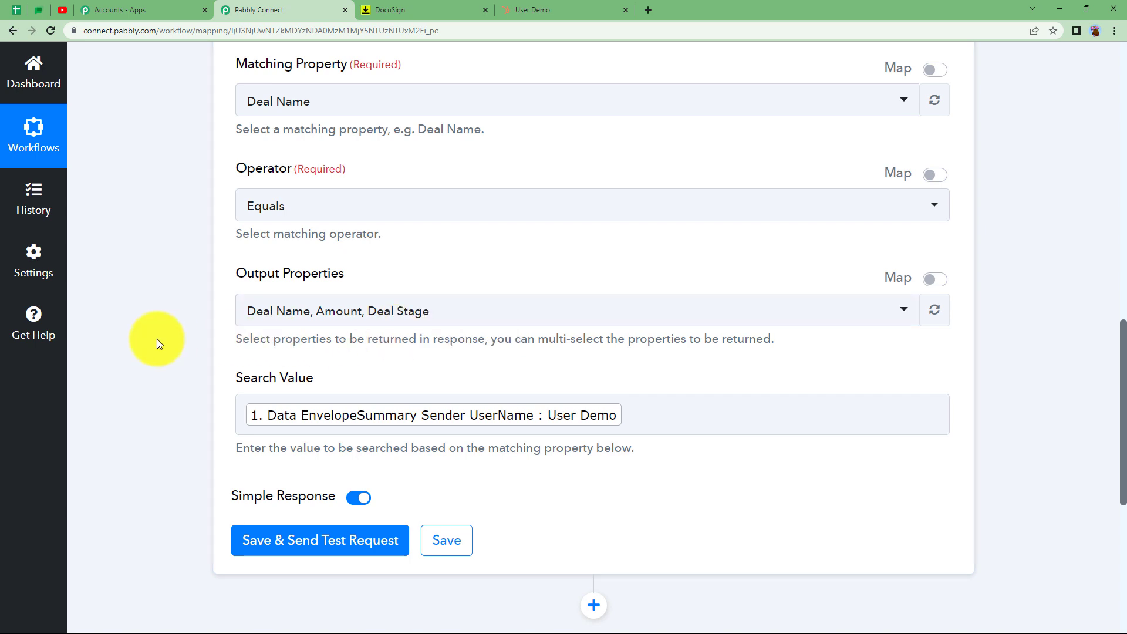
{"action": "scroll", "coordinate": [156, 339], "scroll_direction": "down", "scroll_amount": 2}
{"action": "left_click", "coordinate": [299, 424]}
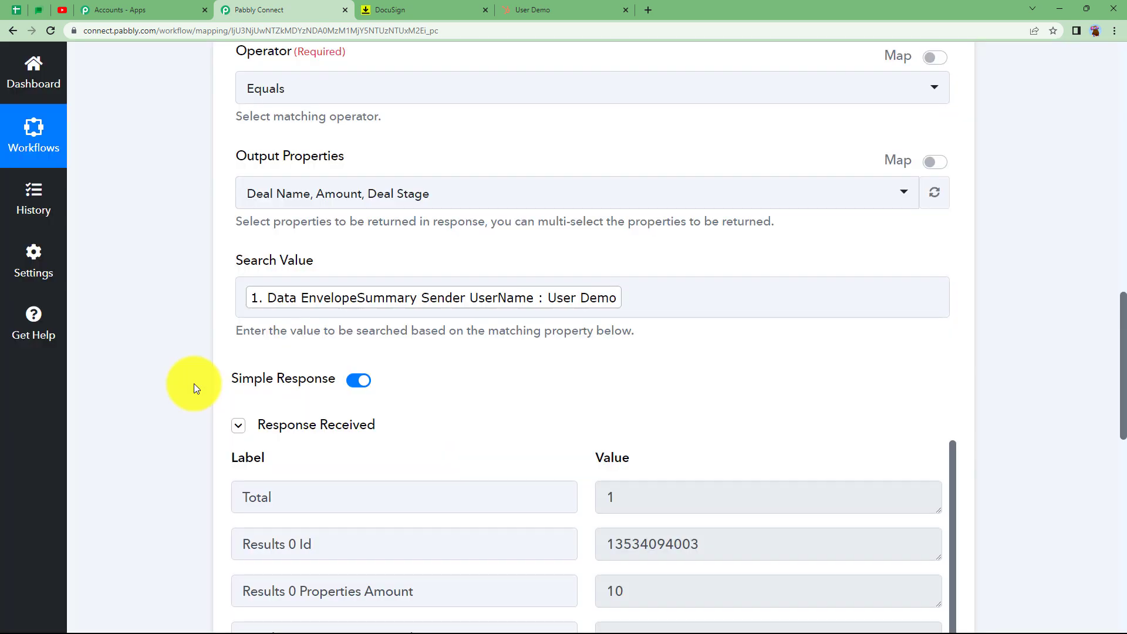
Review the returned deal's id and its current stage 'contractsent' in the response
{"action": "scroll", "coordinate": [200, 407], "scroll_direction": "down", "scroll_amount": 3}
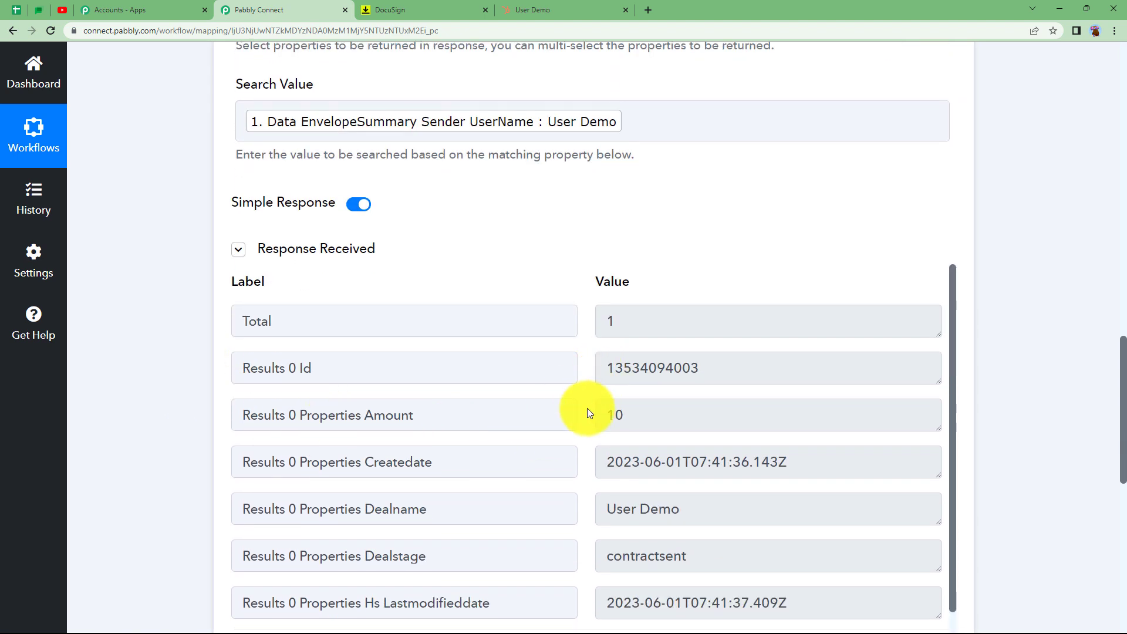
{"action": "left_click_drag", "start_coordinate": [711, 371], "coordinate": [585, 400]}
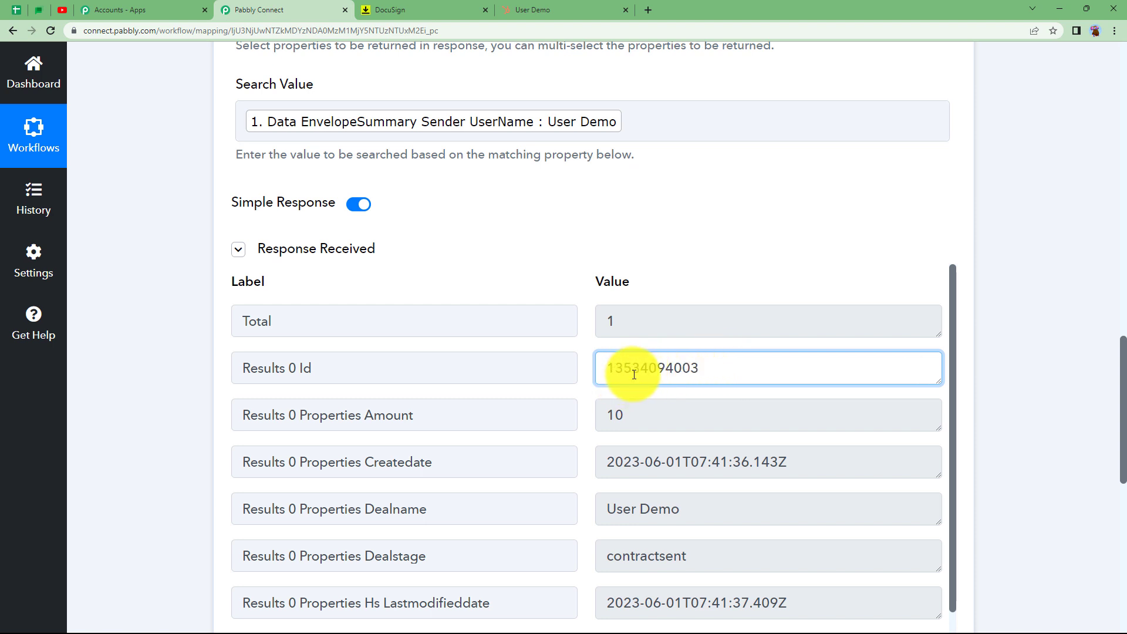
{"action": "scroll", "coordinate": [642, 403], "scroll_direction": "down", "scroll_amount": 2}
{"action": "left_click_drag", "start_coordinate": [652, 392], "coordinate": [583, 414]}
{"action": "left_click_drag", "start_coordinate": [736, 443], "coordinate": [581, 470]}
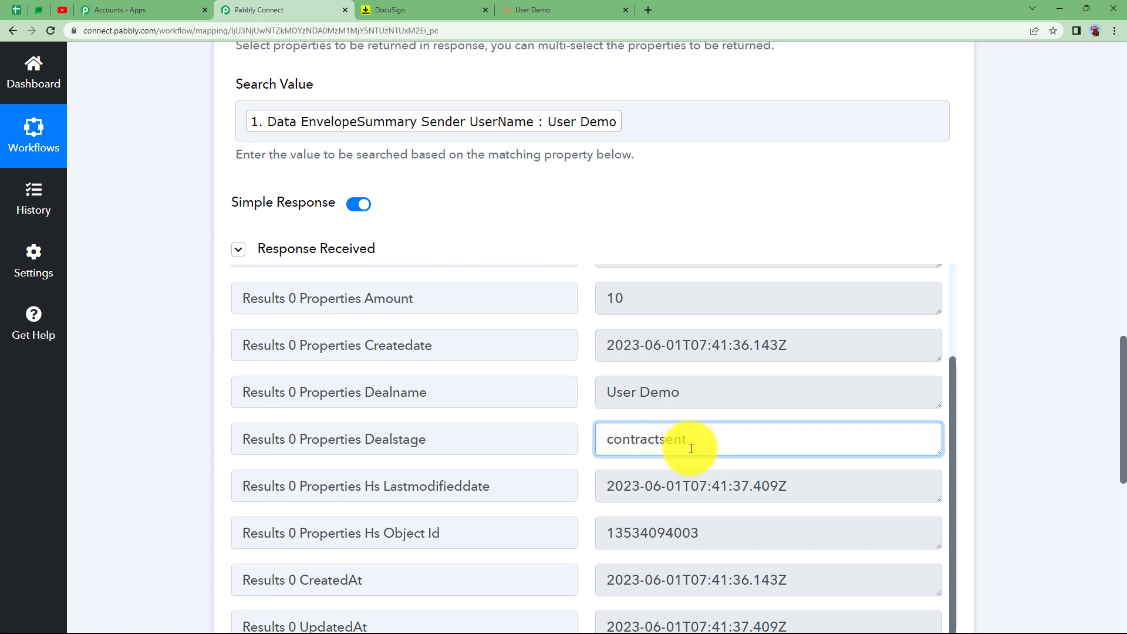
Check the deal stage options in HubSpot, then collapse the Search a Deal step and add a step below
{"action": "left_click", "coordinate": [559, 9]}
{"action": "left_click", "coordinate": [130, 256]}
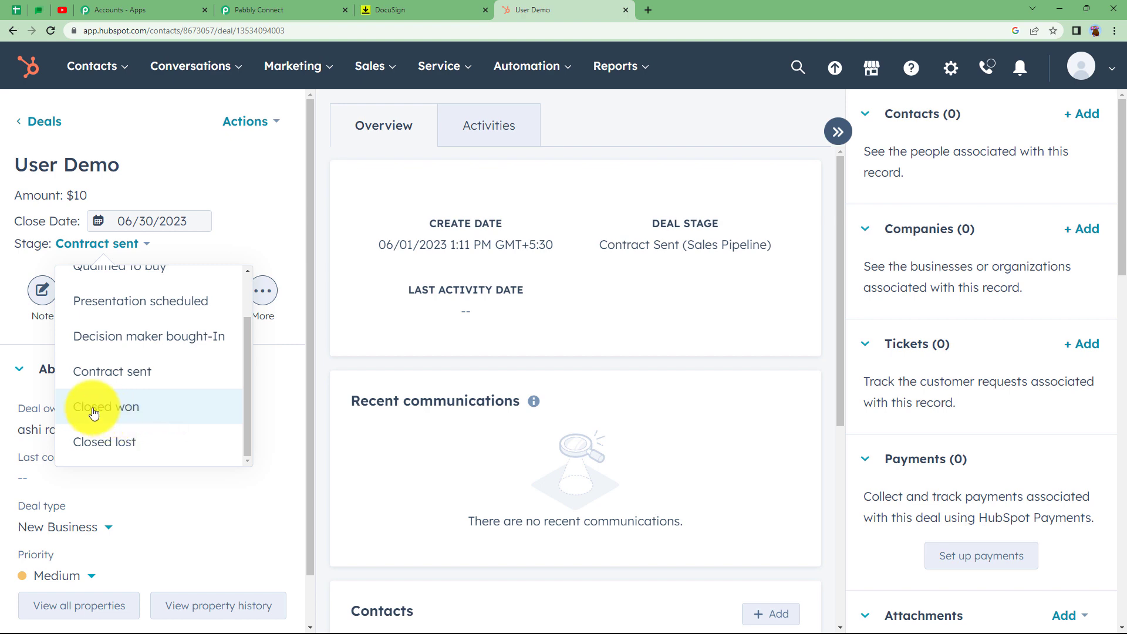
{"action": "left_click", "coordinate": [255, 12]}
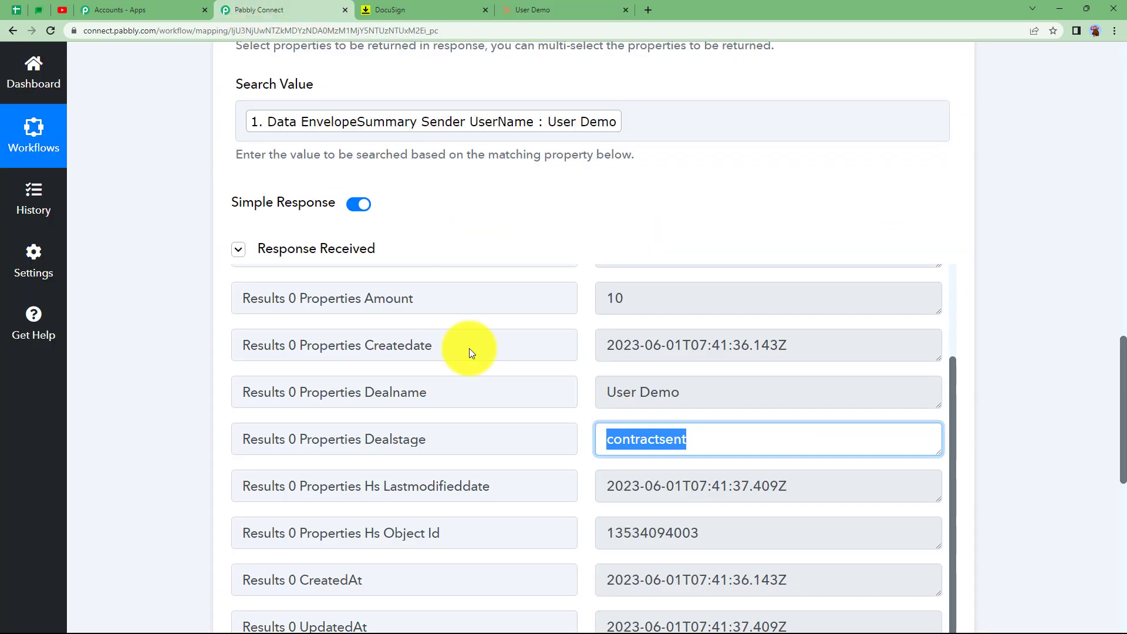
{"action": "left_click", "coordinate": [186, 450]}
{"action": "scroll", "coordinate": [511, 433], "scroll_direction": "down", "scroll_amount": 5}
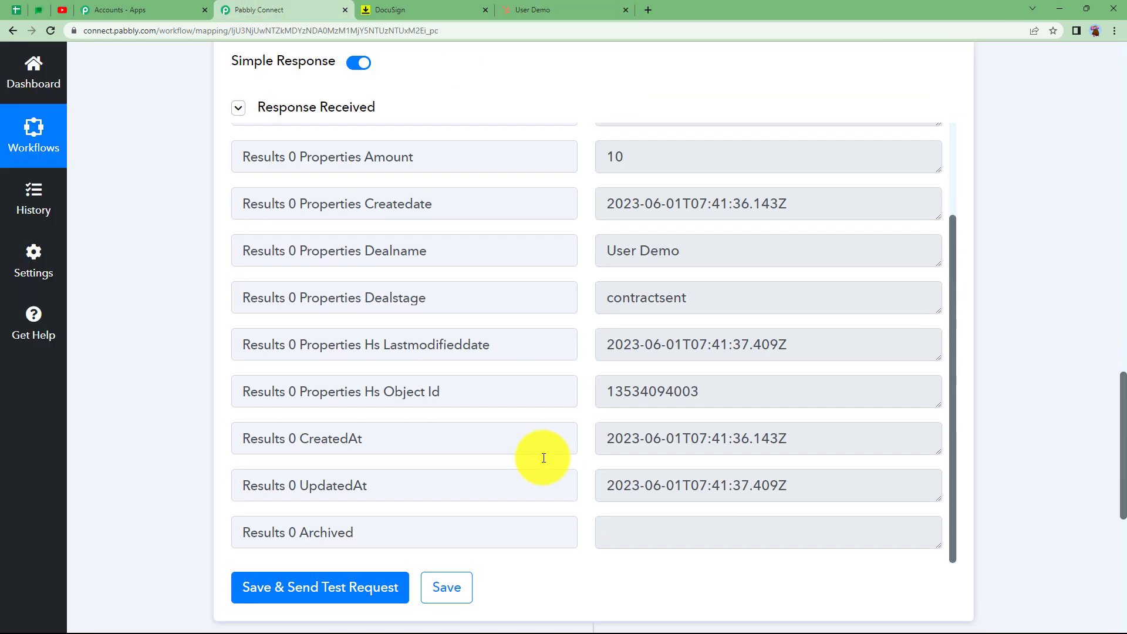
{"action": "scroll", "coordinate": [415, 388], "scroll_direction": "up", "scroll_amount": 3}
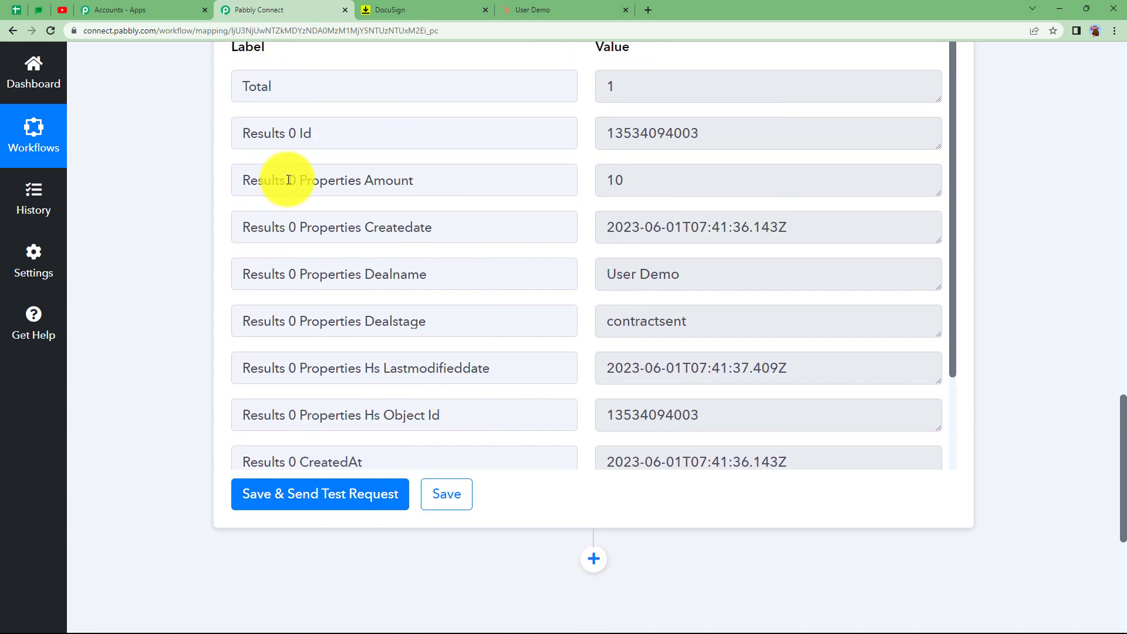
{"action": "scroll", "coordinate": [168, 327], "scroll_direction": "up", "scroll_amount": 10}
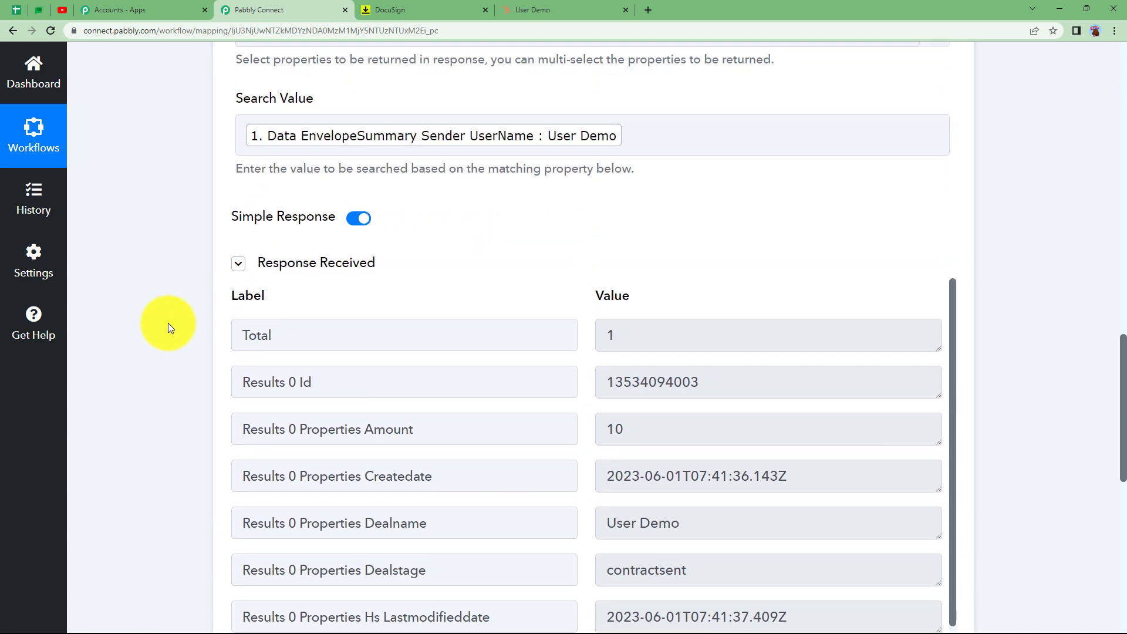
{"action": "left_click", "coordinate": [570, 183]}
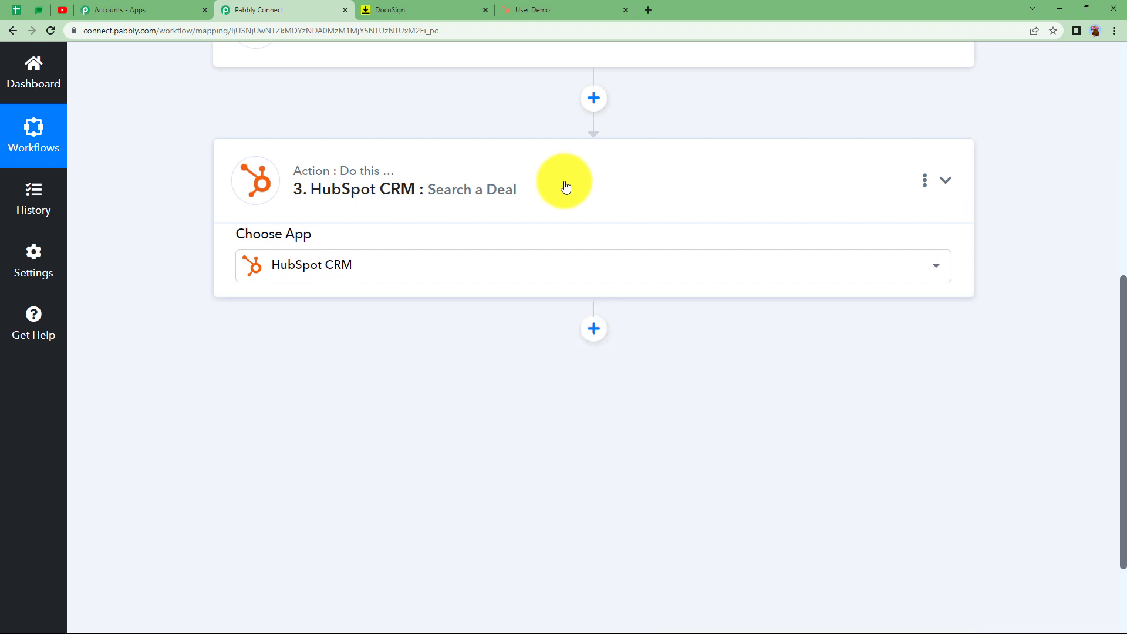
{"action": "left_click", "coordinate": [588, 254]}
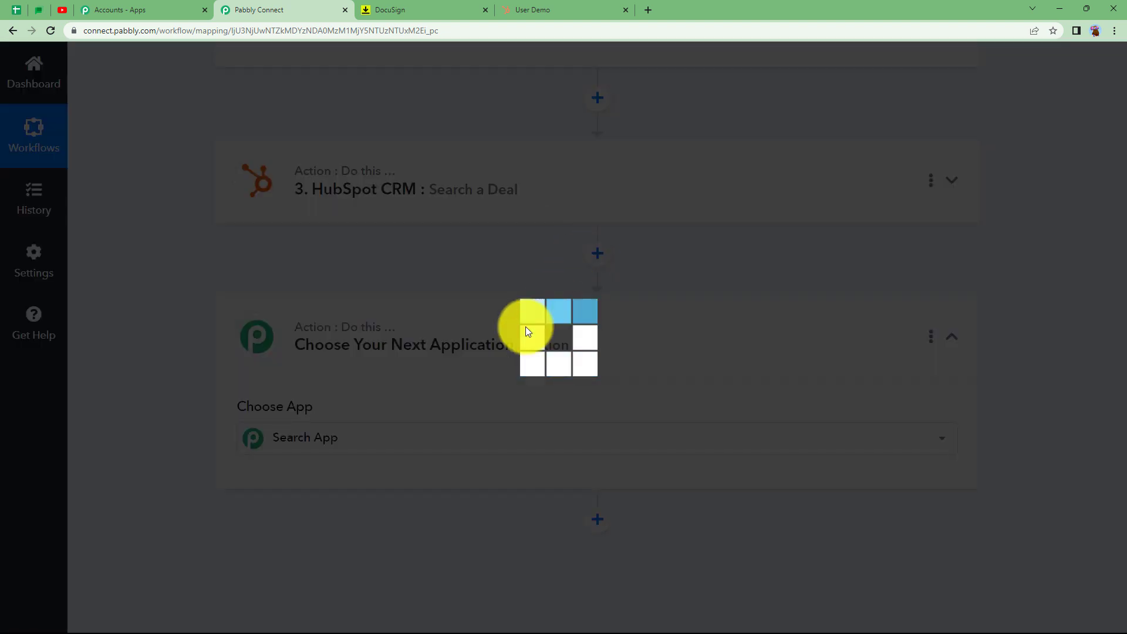
Add a HubSpot CRM step with the Update a Deal action and open its account connection panel
{"action": "type", "text": "h"}
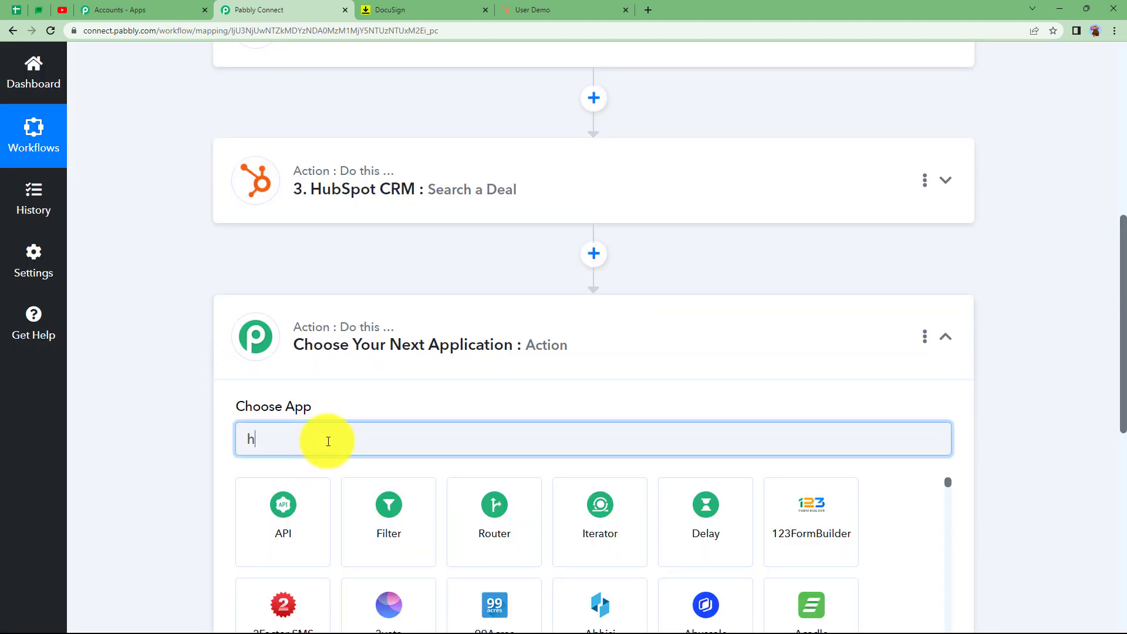
{"action": "type", "text": "ubs"}
{"action": "left_click", "coordinate": [298, 498]}
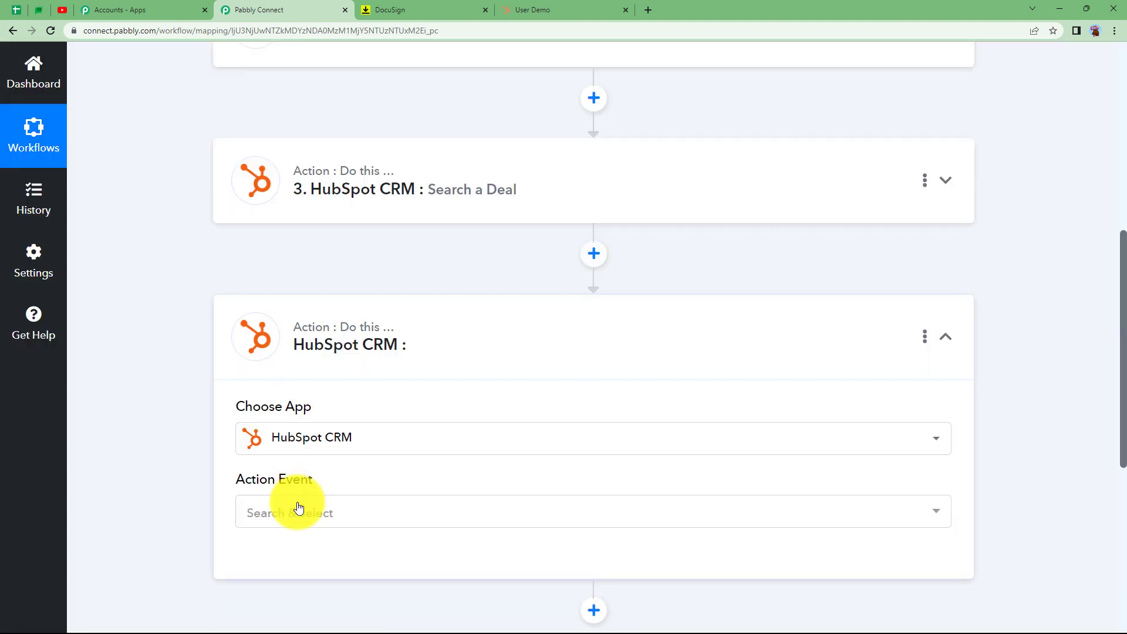
{"action": "left_click", "coordinate": [298, 512]}
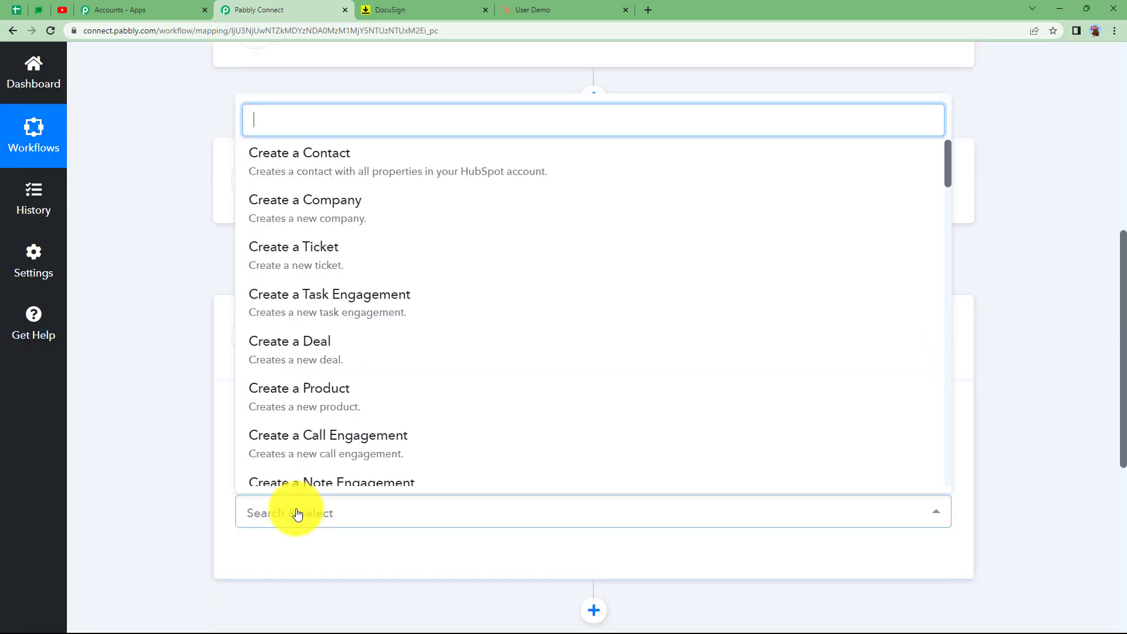
{"action": "type", "text": "updat"}
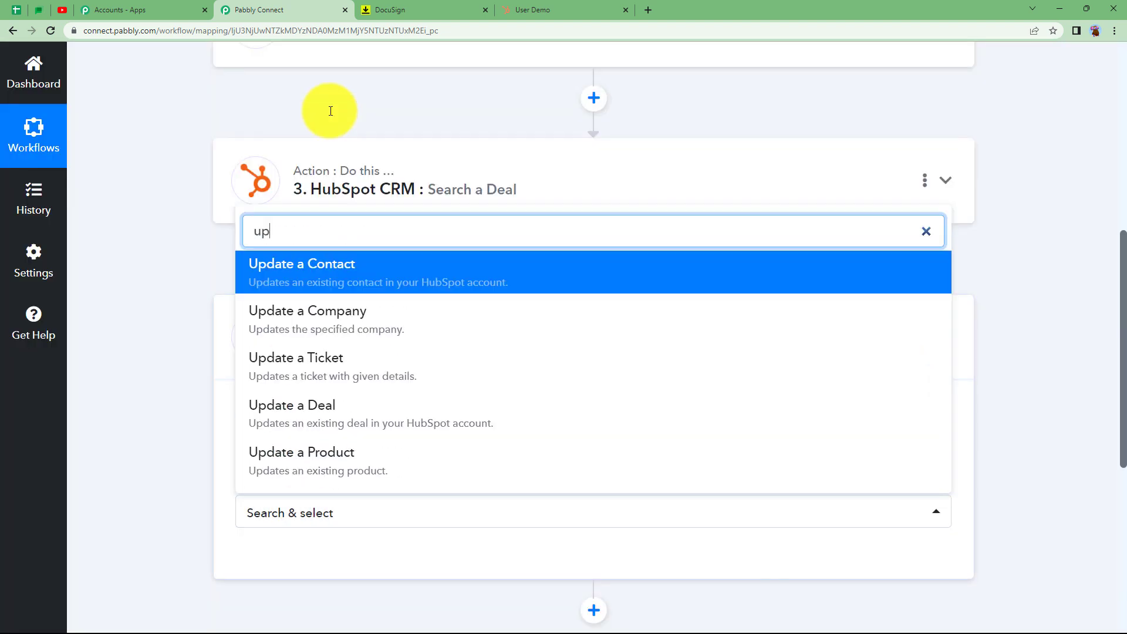
{"action": "left_click", "coordinate": [338, 418]}
{"action": "scroll", "coordinate": [206, 421], "scroll_direction": "down", "scroll_amount": 2}
{"action": "left_click", "coordinate": [276, 443]}
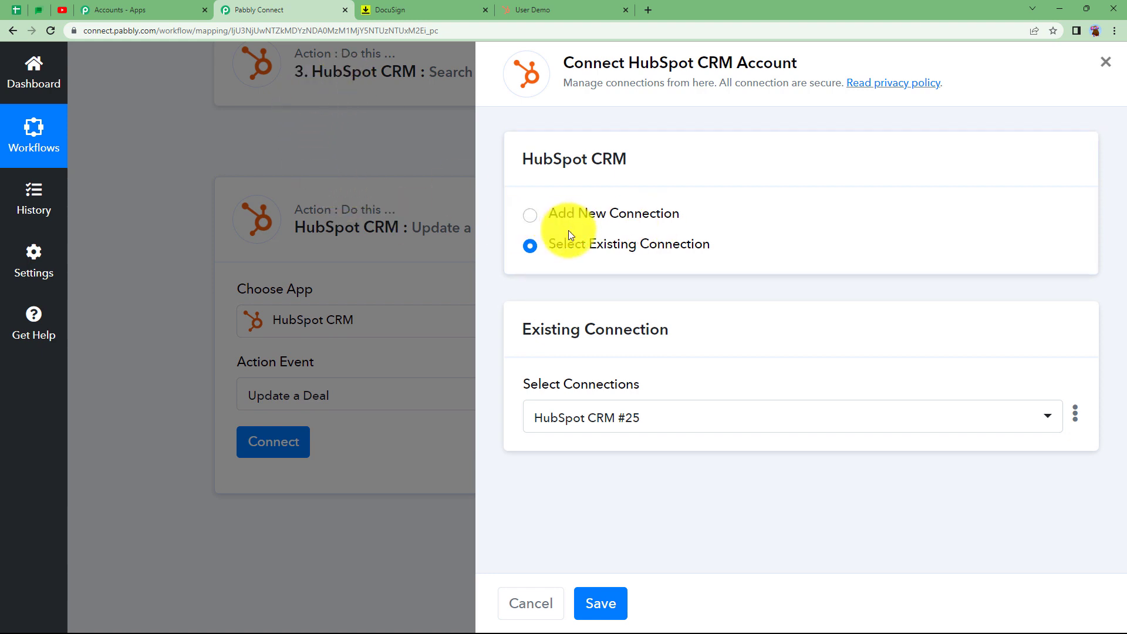
{"action": "left_click", "coordinate": [624, 602]}
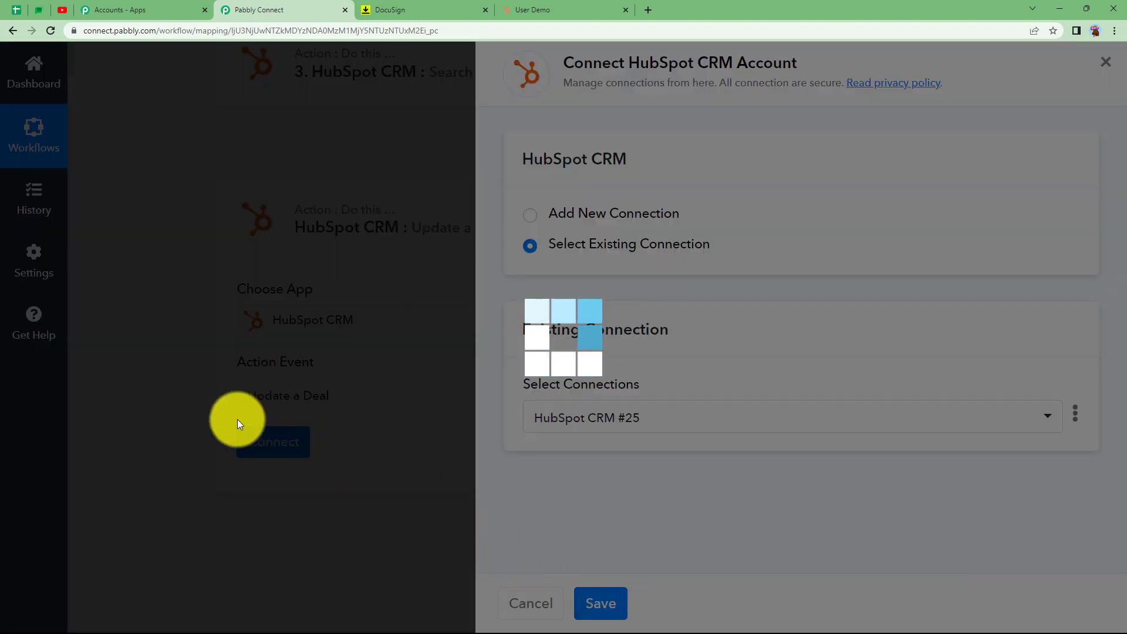
{"action": "scroll", "coordinate": [169, 435], "scroll_direction": "down", "scroll_amount": 5}
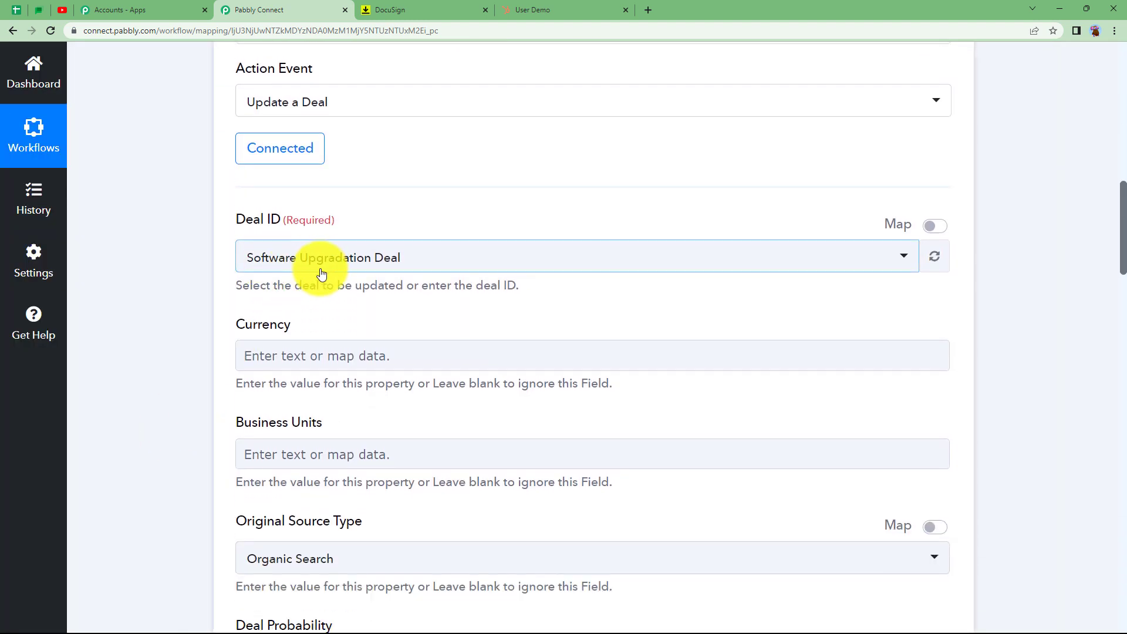
{"action": "left_click", "coordinate": [934, 227]}
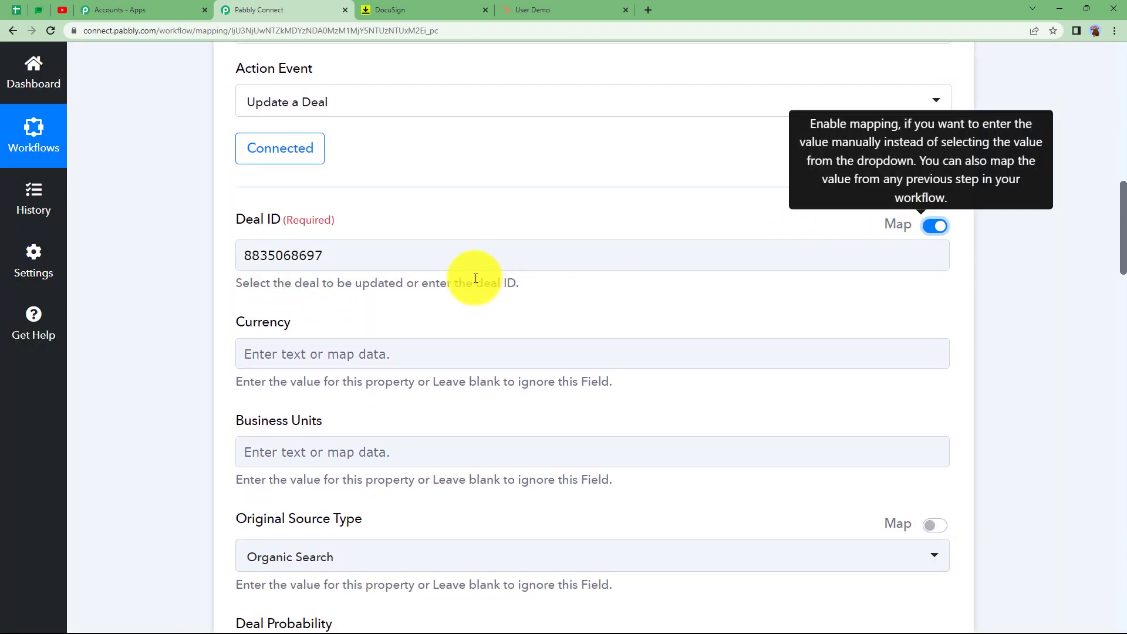
{"action": "left_click", "coordinate": [391, 256]}
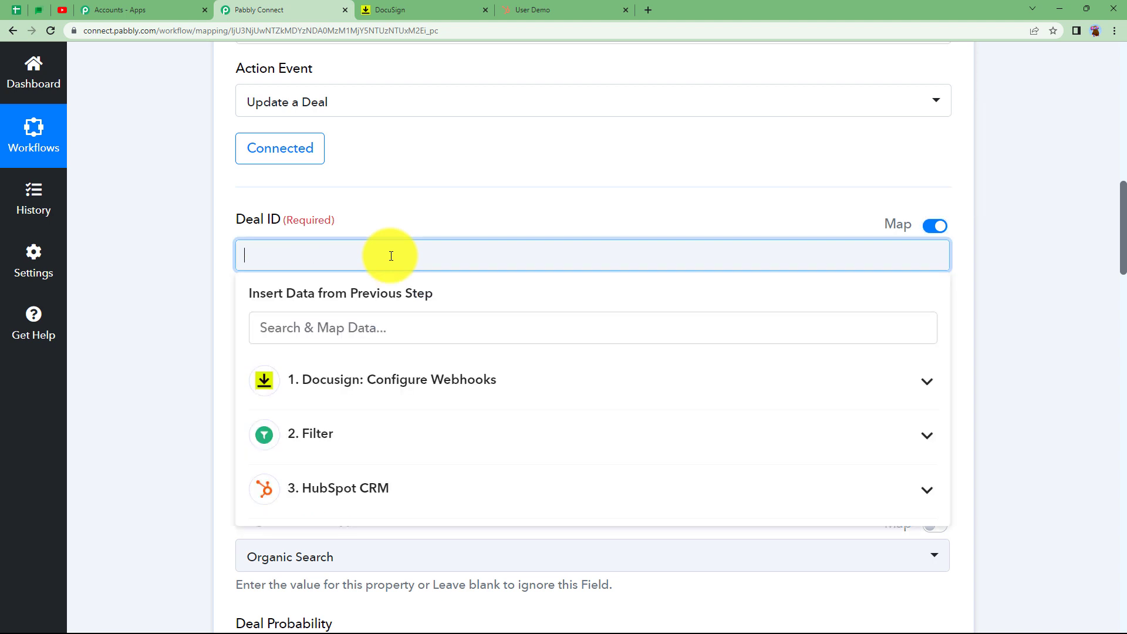
{"action": "left_click", "coordinate": [390, 478]}
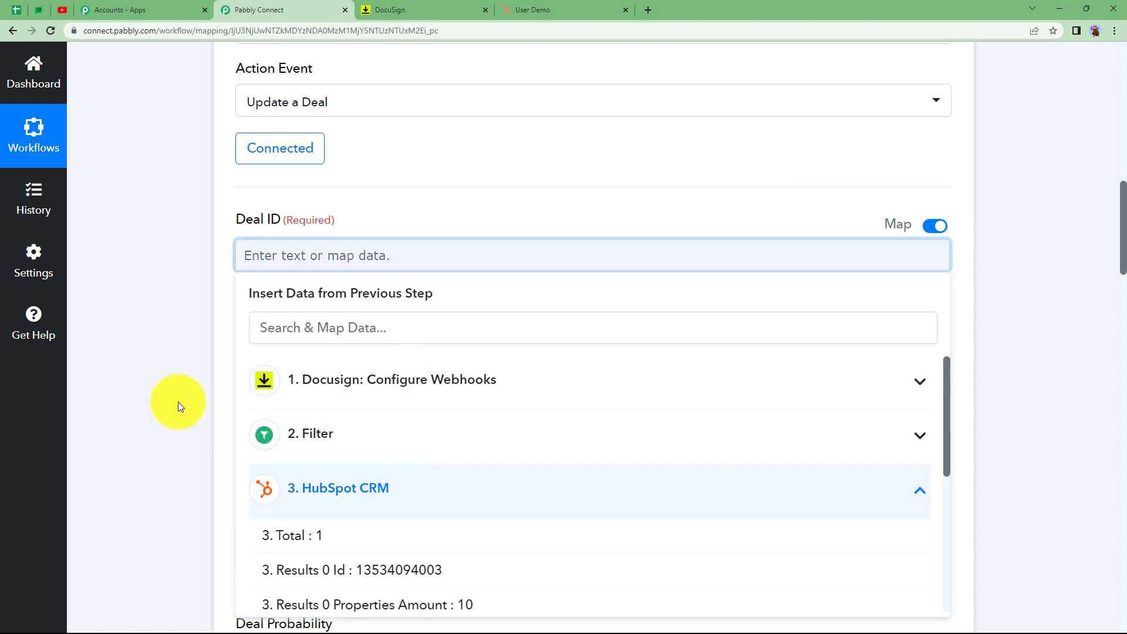
{"action": "scroll", "coordinate": [143, 366], "scroll_direction": "down", "scroll_amount": 3}
{"action": "left_click", "coordinate": [364, 400]}
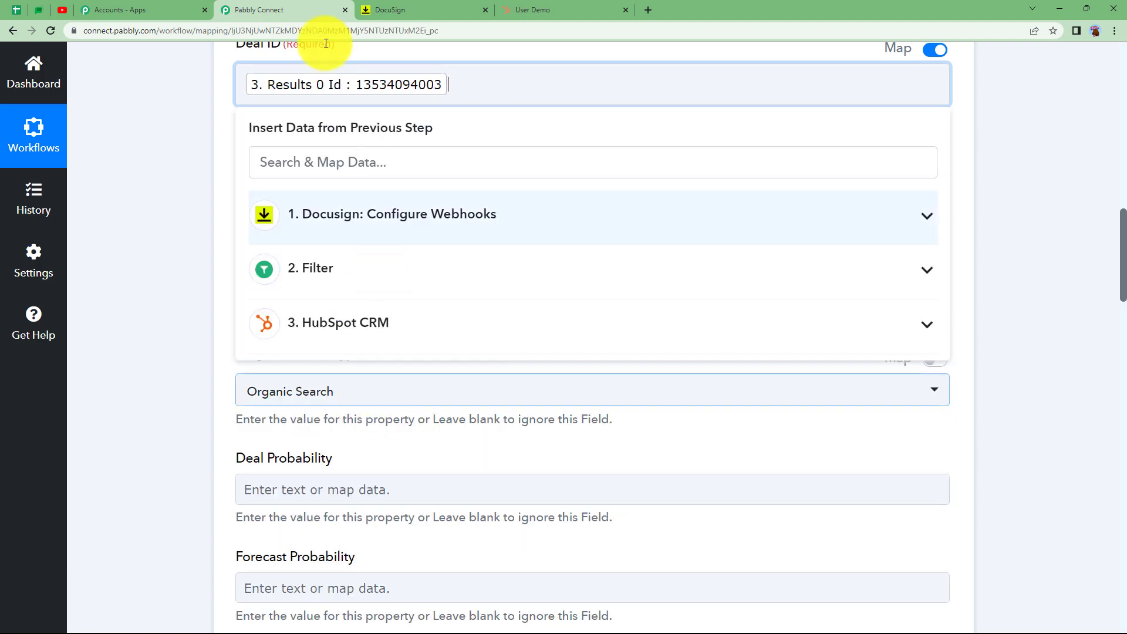
{"action": "scroll", "coordinate": [198, 120], "scroll_direction": "up", "scroll_amount": 2}
{"action": "left_click", "coordinate": [196, 169]}
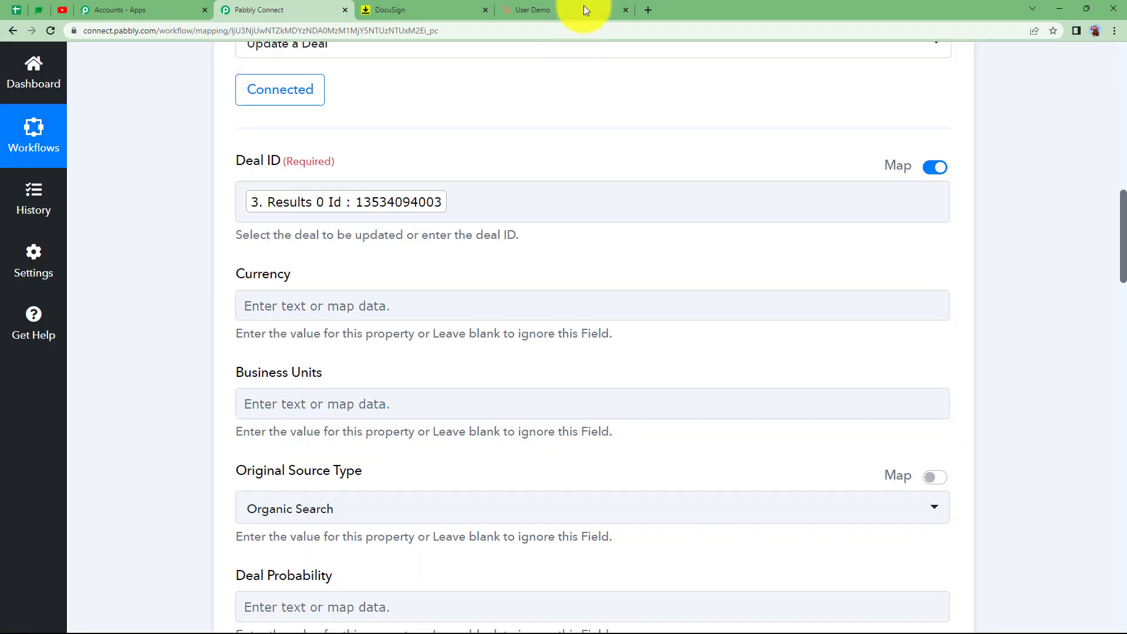
Glance at the deal in HubSpot, then scroll the form to the Deal Name, Amount and Deal Stage fields
{"action": "left_click", "coordinate": [584, 10]}
{"action": "left_click", "coordinate": [269, 10]}
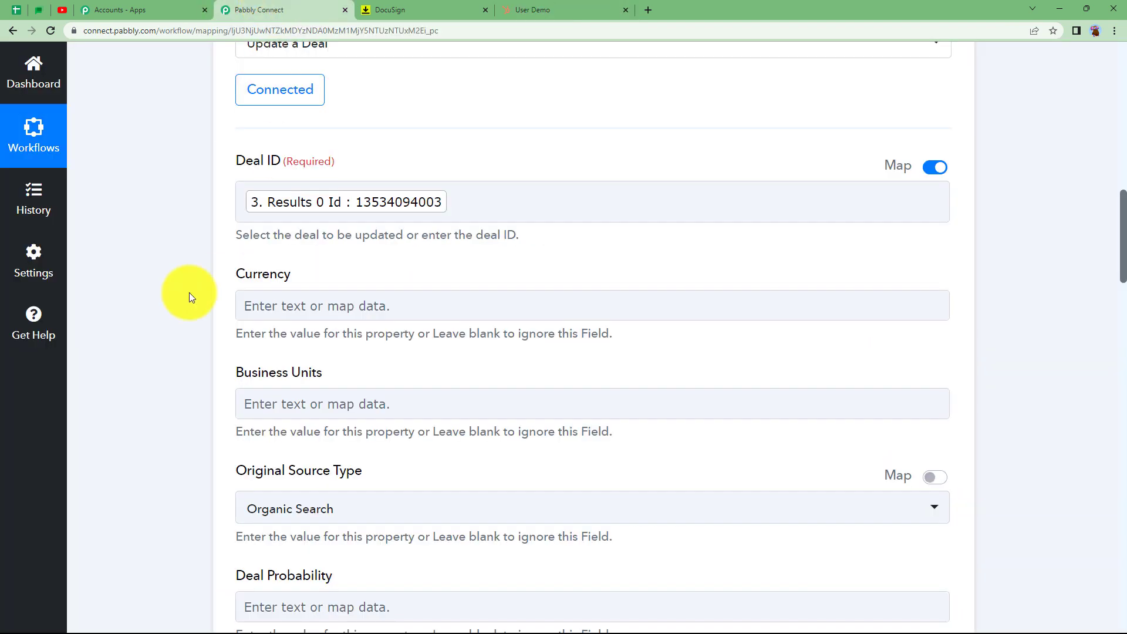
{"action": "scroll", "coordinate": [162, 327], "scroll_direction": "down", "scroll_amount": 2}
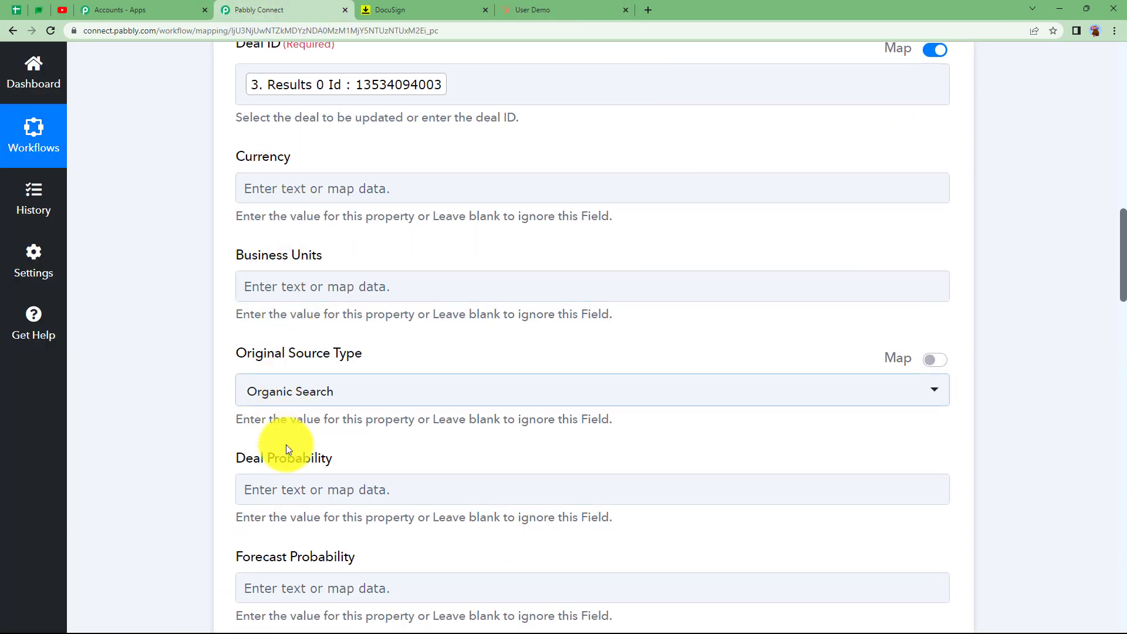
{"action": "scroll", "coordinate": [252, 415], "scroll_direction": "down", "scroll_amount": 3}
{"action": "scroll", "coordinate": [252, 414], "scroll_direction": "down", "scroll_amount": 6}
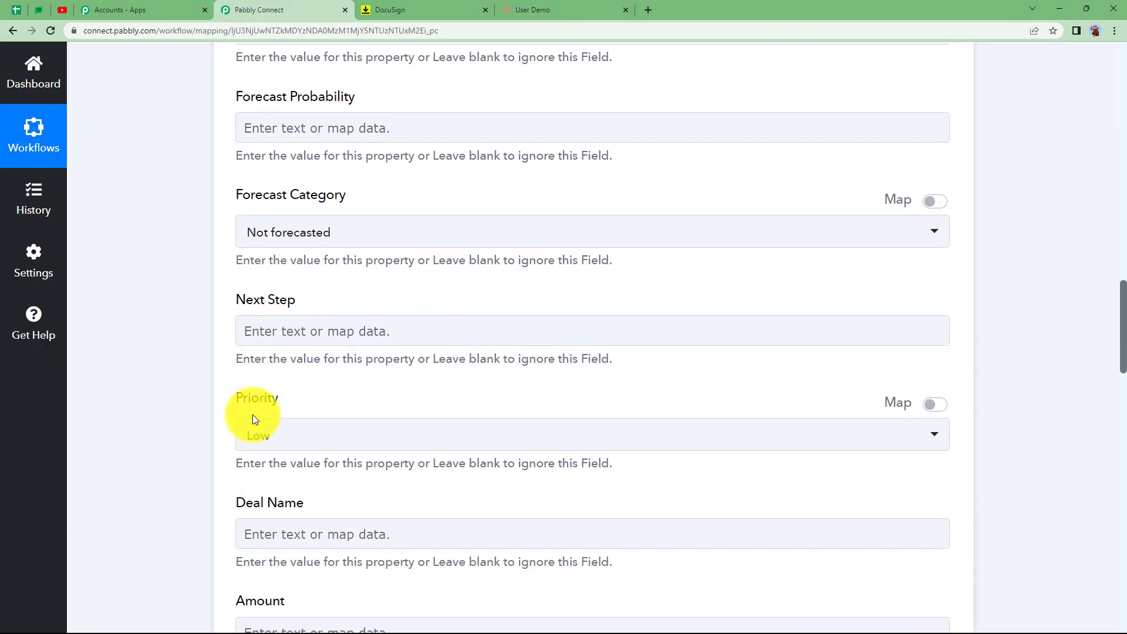
{"action": "scroll", "coordinate": [269, 431], "scroll_direction": "down", "scroll_amount": 4}
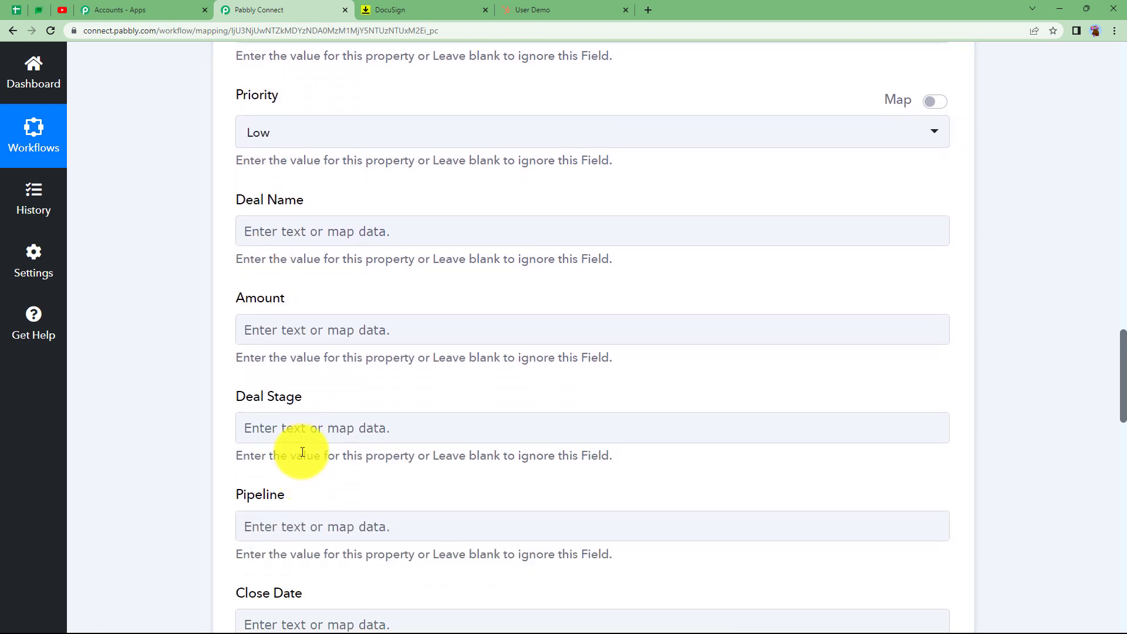
Enter closedwon as the Deal Stage value
{"action": "left_click", "coordinate": [306, 429]}
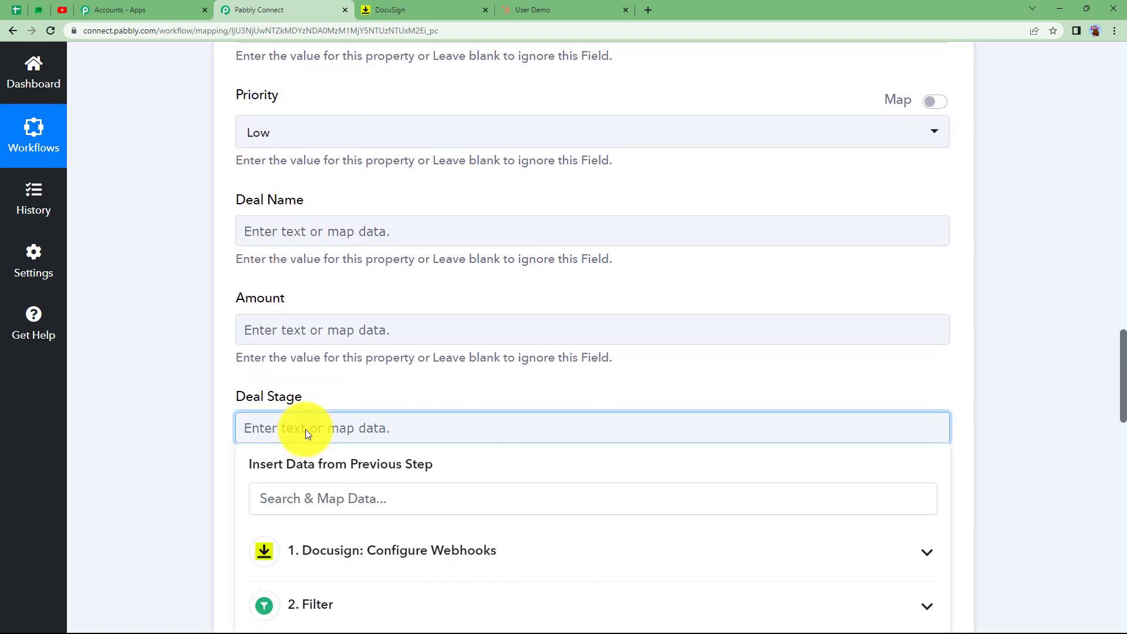
{"action": "type", "text": "closedwo"}
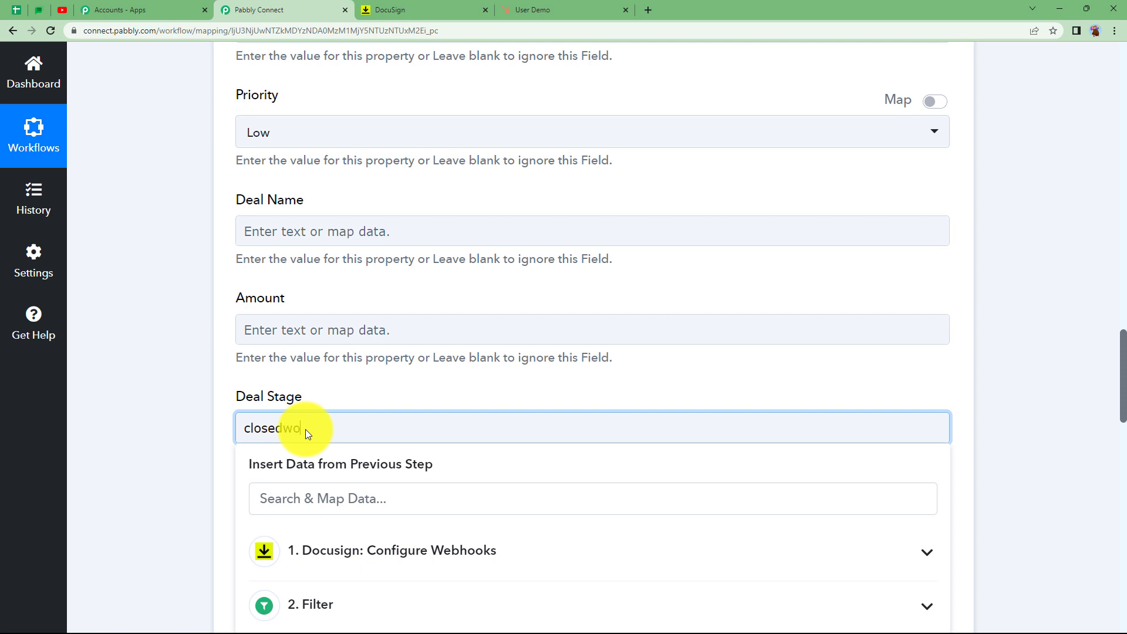
{"action": "type", "text": "n"}
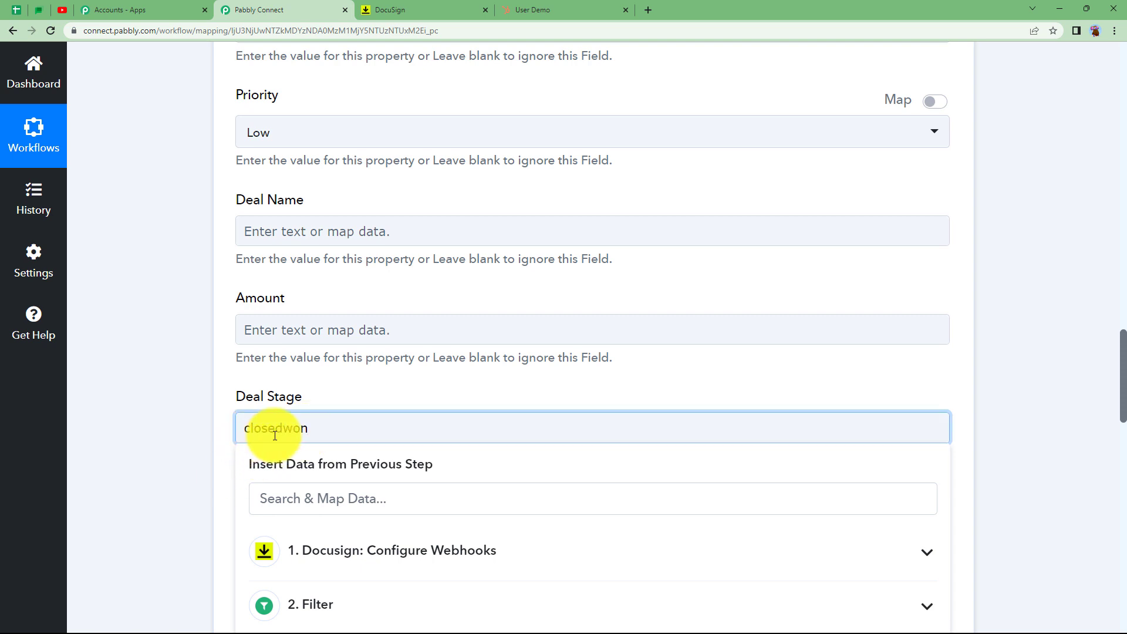
{"action": "left_click", "coordinate": [189, 417]}
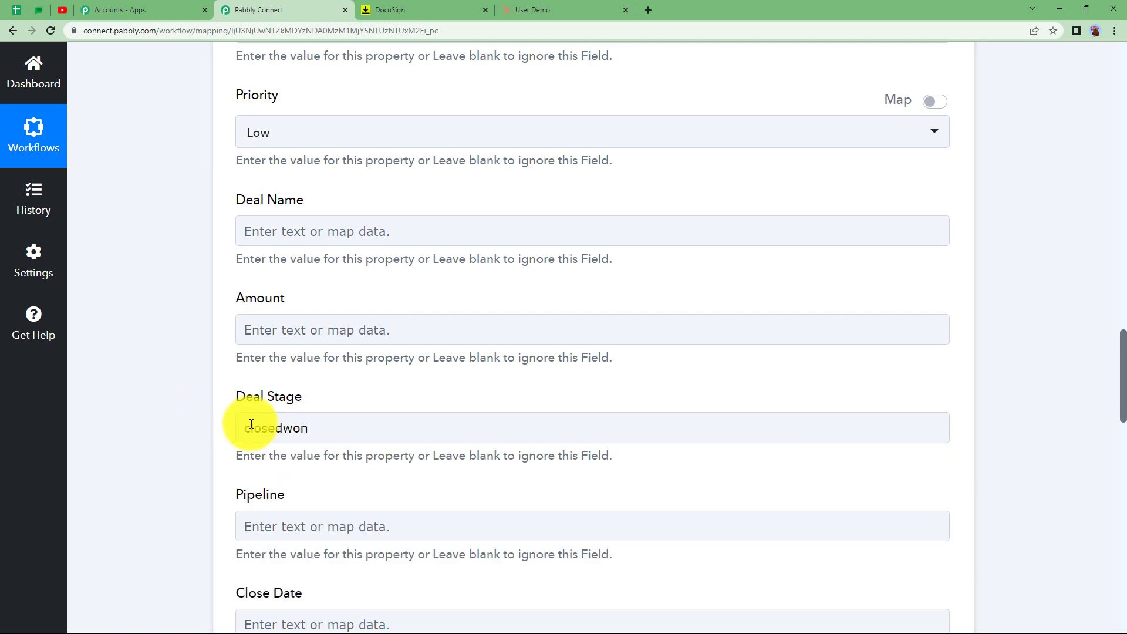
Map Amount to the found deal's amount from the 3. HubSpot CRM search results
{"action": "left_click", "coordinate": [283, 331]}
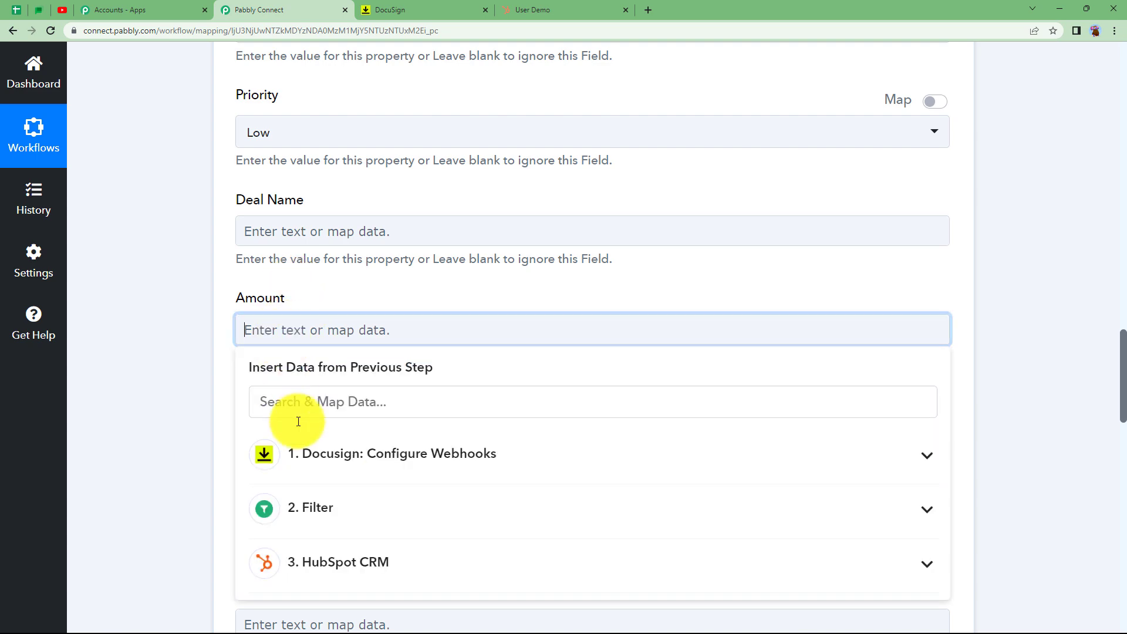
{"action": "left_click", "coordinate": [327, 558]}
{"action": "scroll", "coordinate": [164, 502], "scroll_direction": "down", "scroll_amount": 3}
{"action": "left_click", "coordinate": [378, 511]}
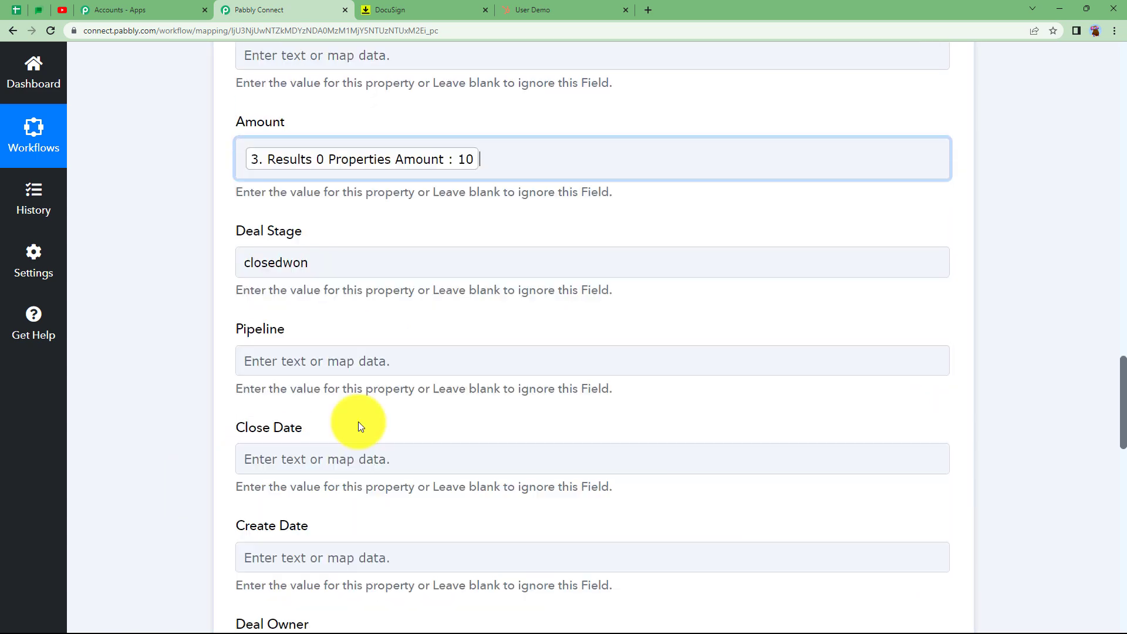
{"action": "left_click", "coordinate": [170, 251]}
{"action": "scroll", "coordinate": [171, 252], "scroll_direction": "up", "scroll_amount": 3}
Map Deal Name to the found deal's name from the 3. HubSpot CRM search results
{"action": "left_click", "coordinate": [253, 238]}
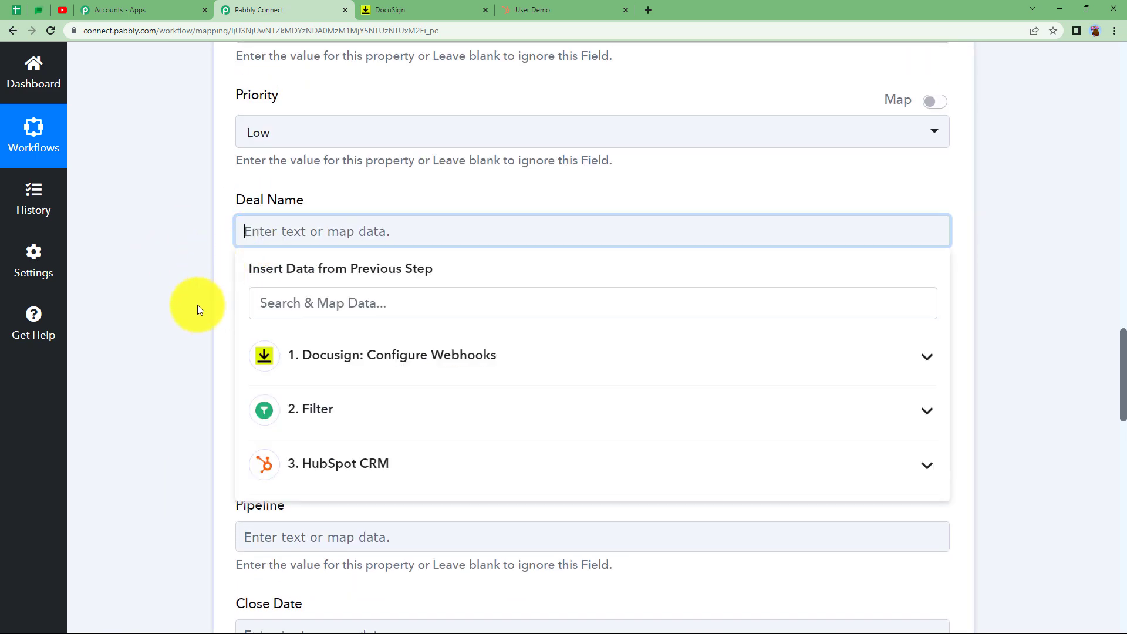
{"action": "scroll", "coordinate": [235, 323], "scroll_direction": "down", "scroll_amount": 2}
{"action": "left_click", "coordinate": [327, 347]}
{"action": "left_click", "coordinate": [452, 531]}
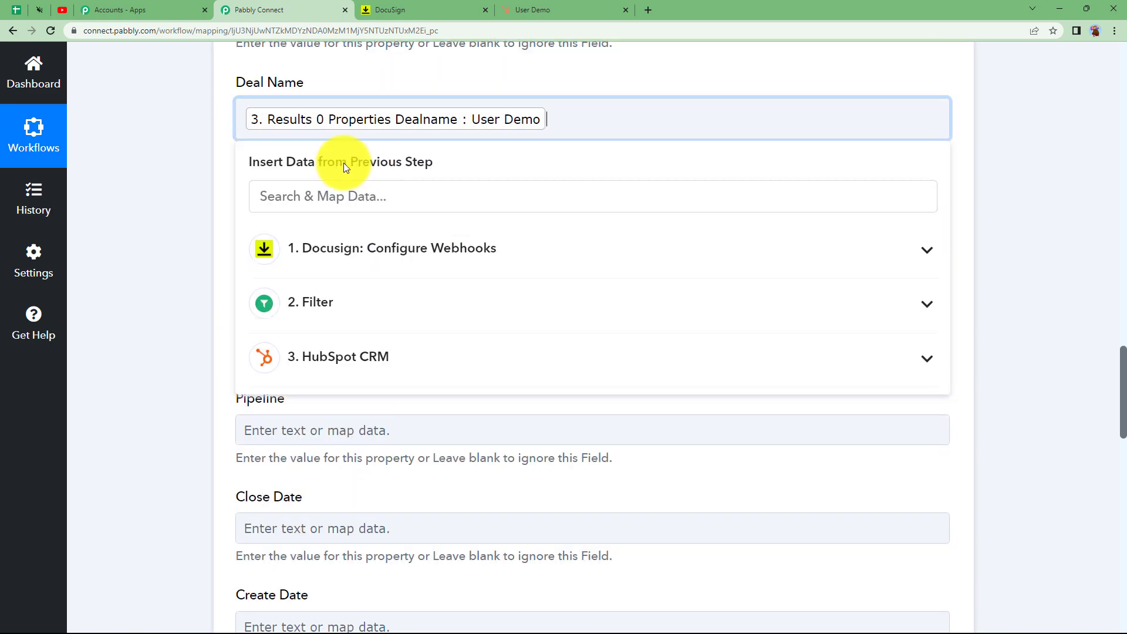
{"action": "left_click", "coordinate": [205, 246]}
{"action": "scroll", "coordinate": [269, 211], "scroll_direction": "down", "scroll_amount": 2}
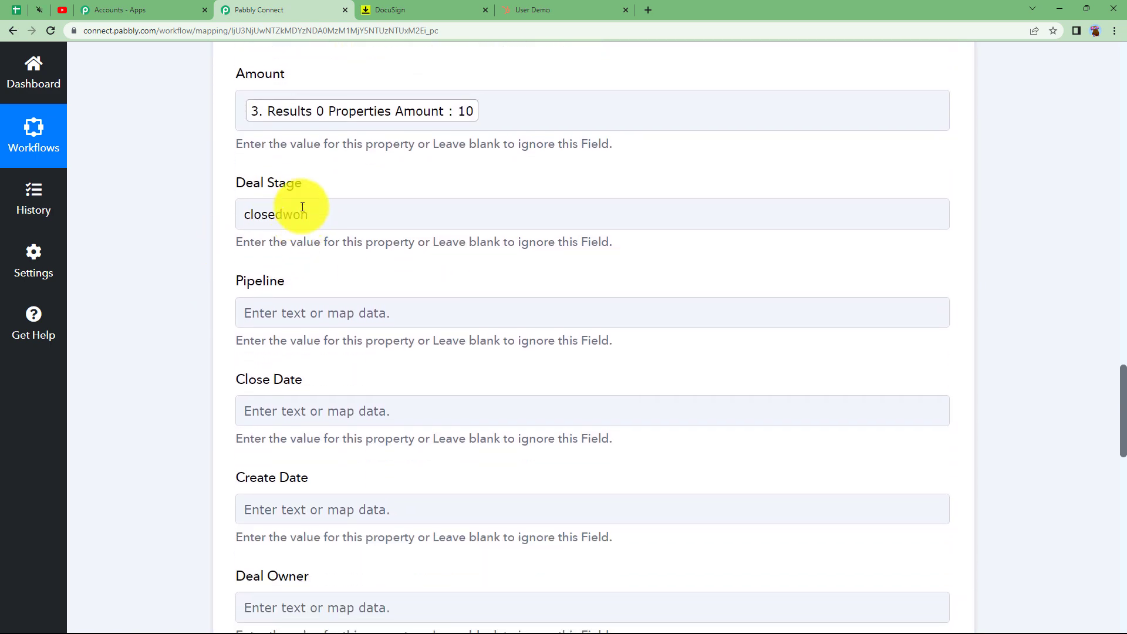
{"action": "scroll", "coordinate": [162, 288], "scroll_direction": "down", "scroll_amount": 12}
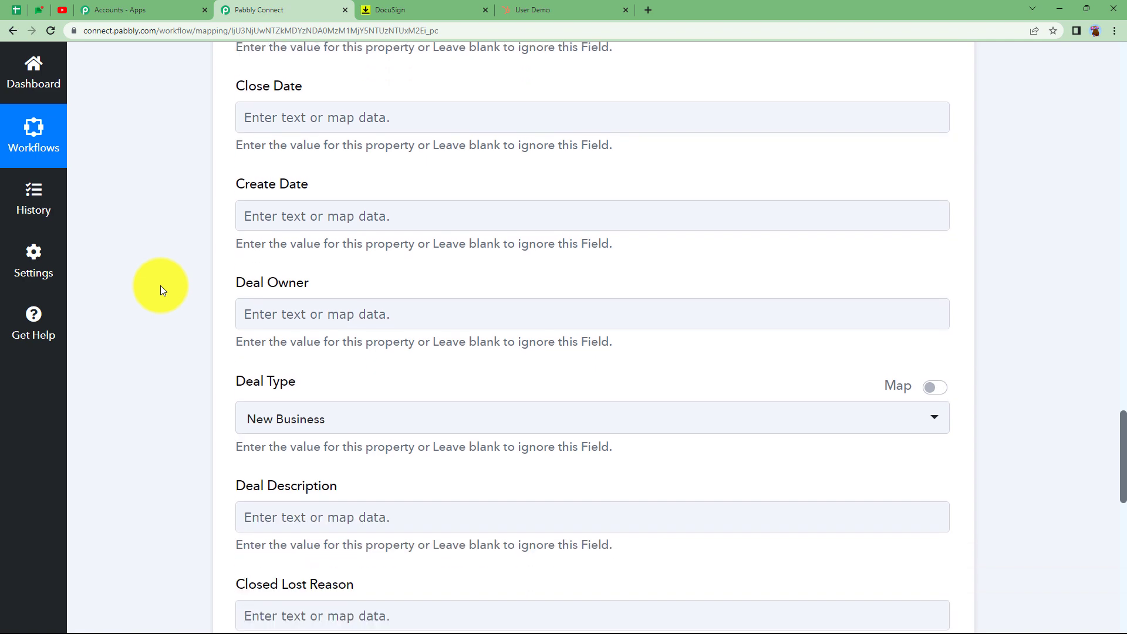
{"action": "scroll", "coordinate": [160, 285], "scroll_direction": "down", "scroll_amount": 2}
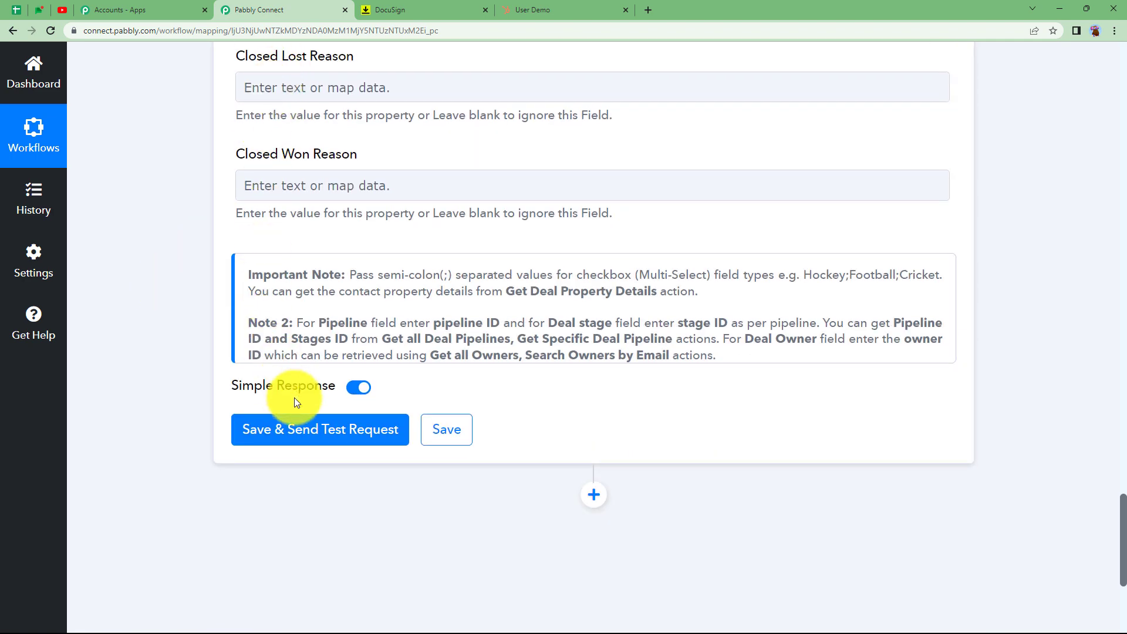
Save the Update a Deal step and send a test request
{"action": "left_click", "coordinate": [317, 439]}
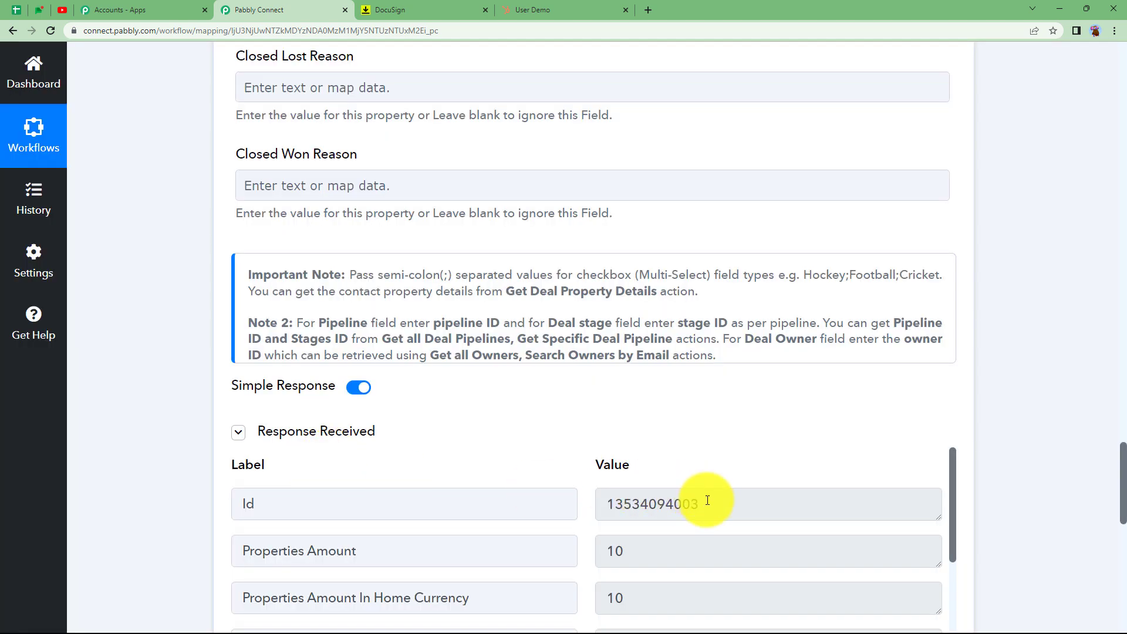
{"action": "double_click", "coordinate": [707, 501]}
{"action": "scroll", "coordinate": [487, 520], "scroll_direction": "down", "scroll_amount": 5}
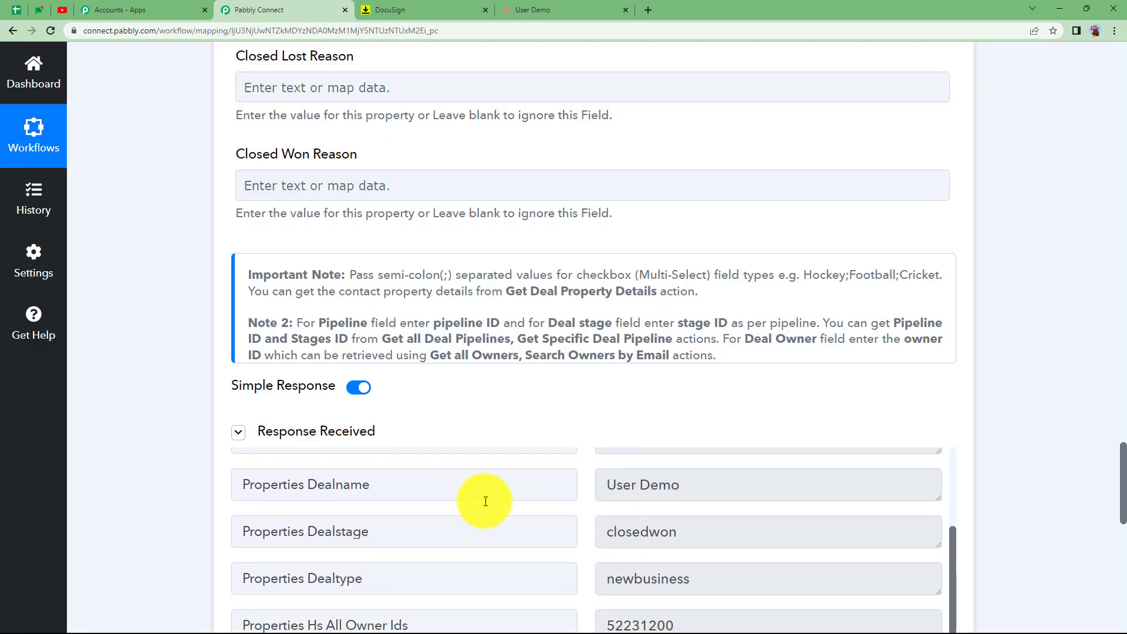
{"action": "scroll", "coordinate": [675, 492], "scroll_direction": "down", "scroll_amount": 2}
{"action": "scroll", "coordinate": [607, 510], "scroll_direction": "up", "scroll_amount": 1}
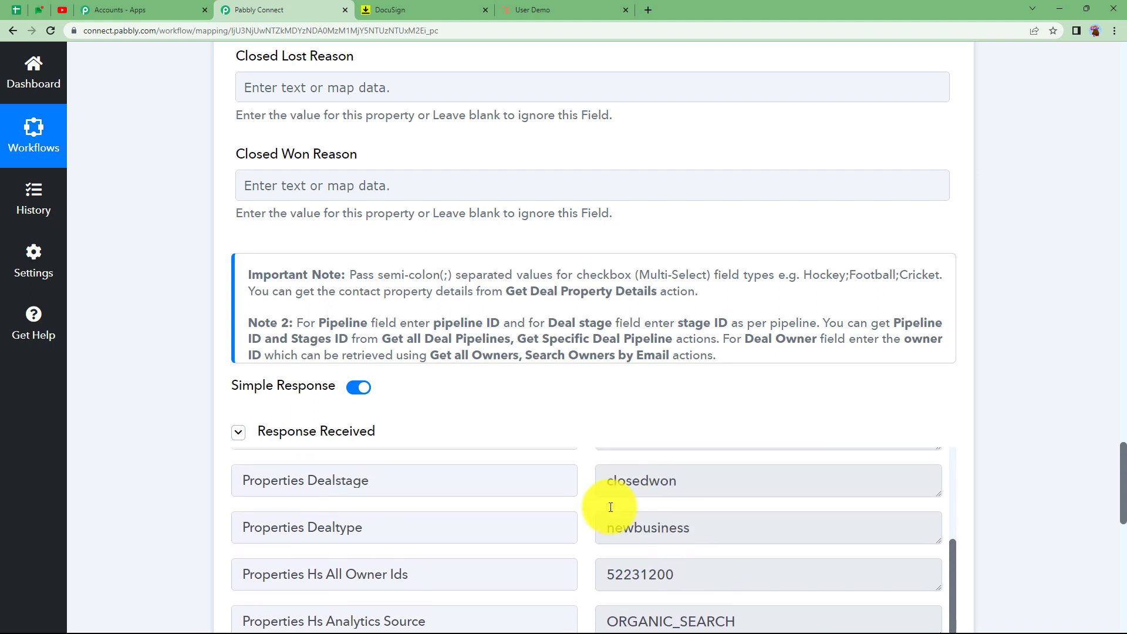
Confirm the response's Properties Dealstage reads closedwon, then return to the workflow steps
{"action": "double_click", "coordinate": [676, 487]}
{"action": "left_click", "coordinate": [174, 502]}
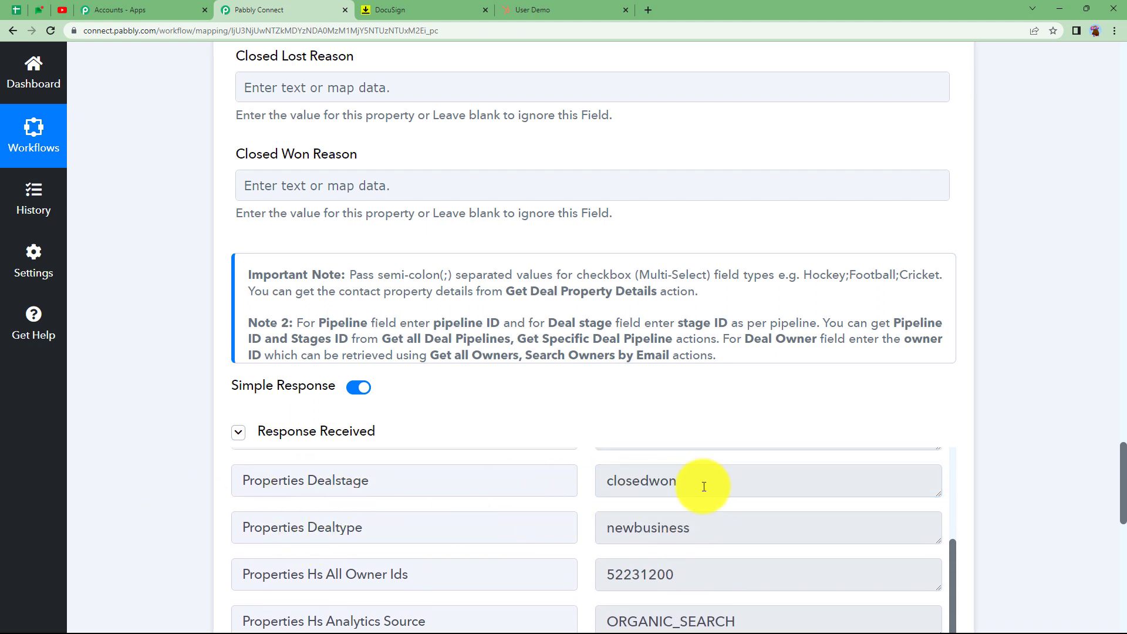
{"action": "left_click_drag", "start_coordinate": [704, 486], "coordinate": [592, 491]}
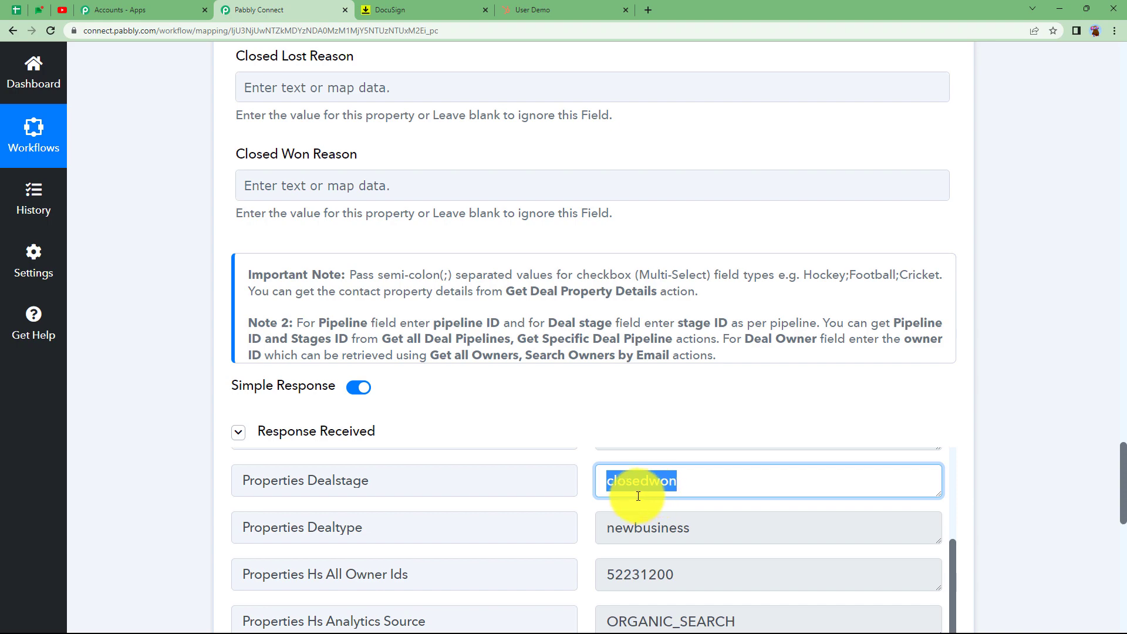
{"action": "scroll", "coordinate": [185, 516], "scroll_direction": "down", "scroll_amount": 3}
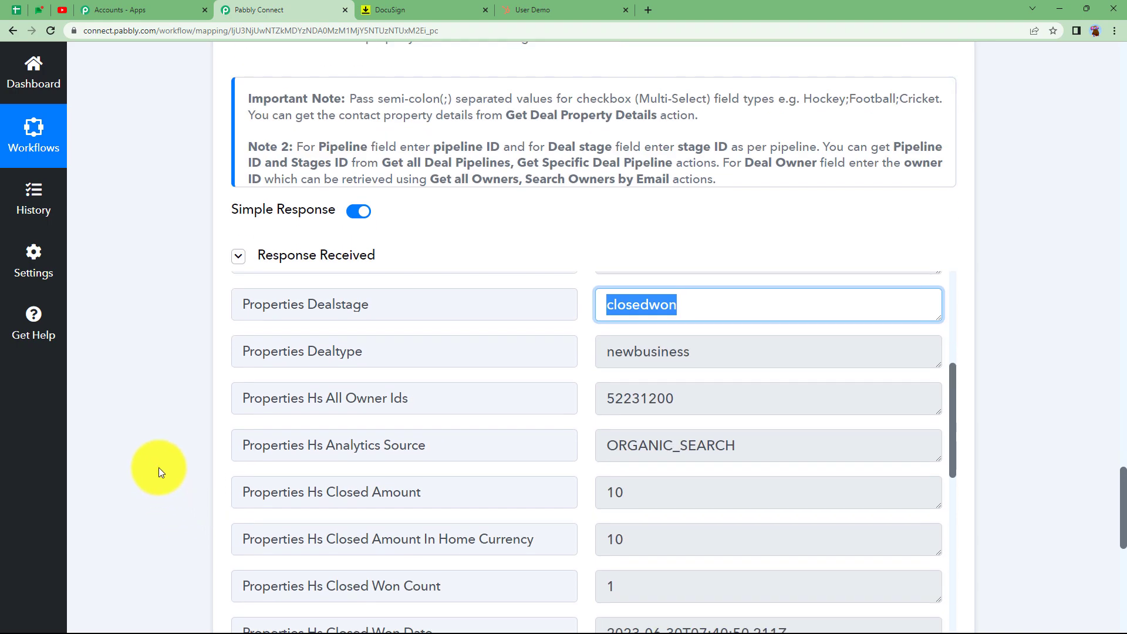
{"action": "scroll", "coordinate": [158, 467], "scroll_direction": "down", "scroll_amount": 3}
{"action": "scroll", "coordinate": [159, 467], "scroll_direction": "up", "scroll_amount": 3}
{"action": "scroll", "coordinate": [159, 469], "scroll_direction": "up", "scroll_amount": 20}
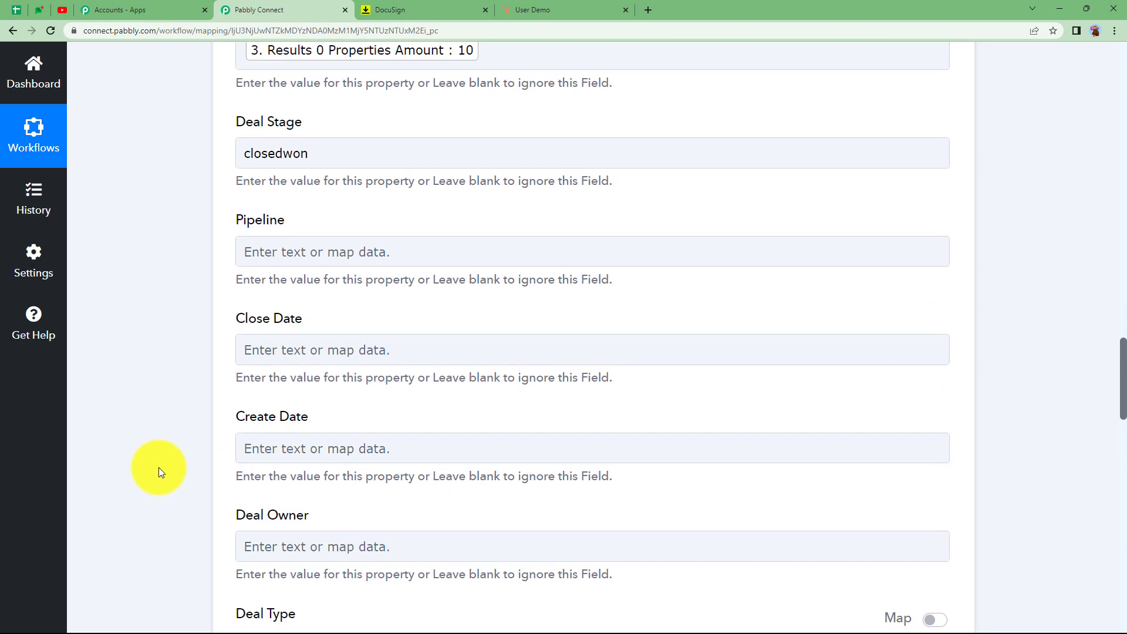
{"action": "scroll", "coordinate": [158, 468], "scroll_direction": "up", "scroll_amount": 20}
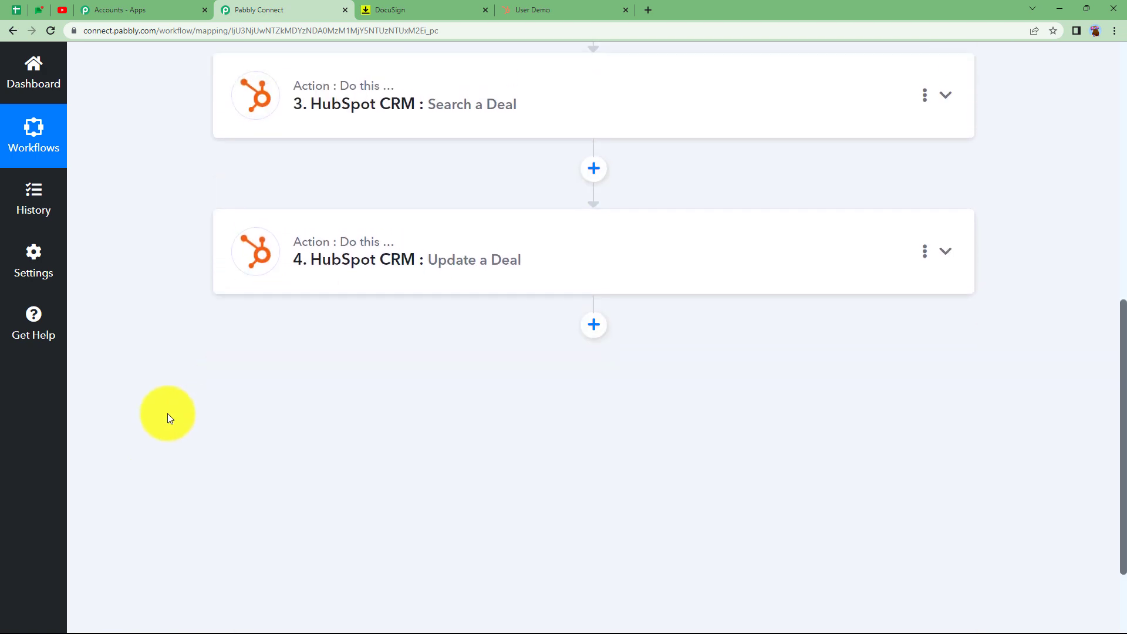
{"action": "scroll", "coordinate": [167, 414], "scroll_direction": "up", "scroll_amount": 6}
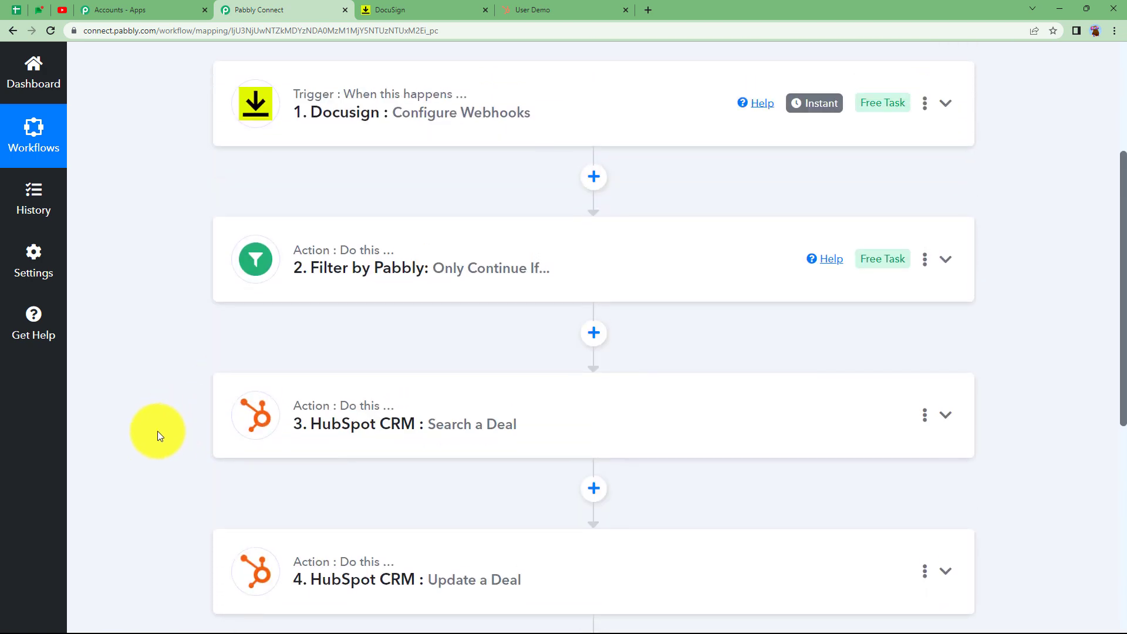
Reload the User Demo deal in HubSpot to confirm Closed Won, then return to Pabbly Connect
{"action": "left_click", "coordinate": [522, 6]}
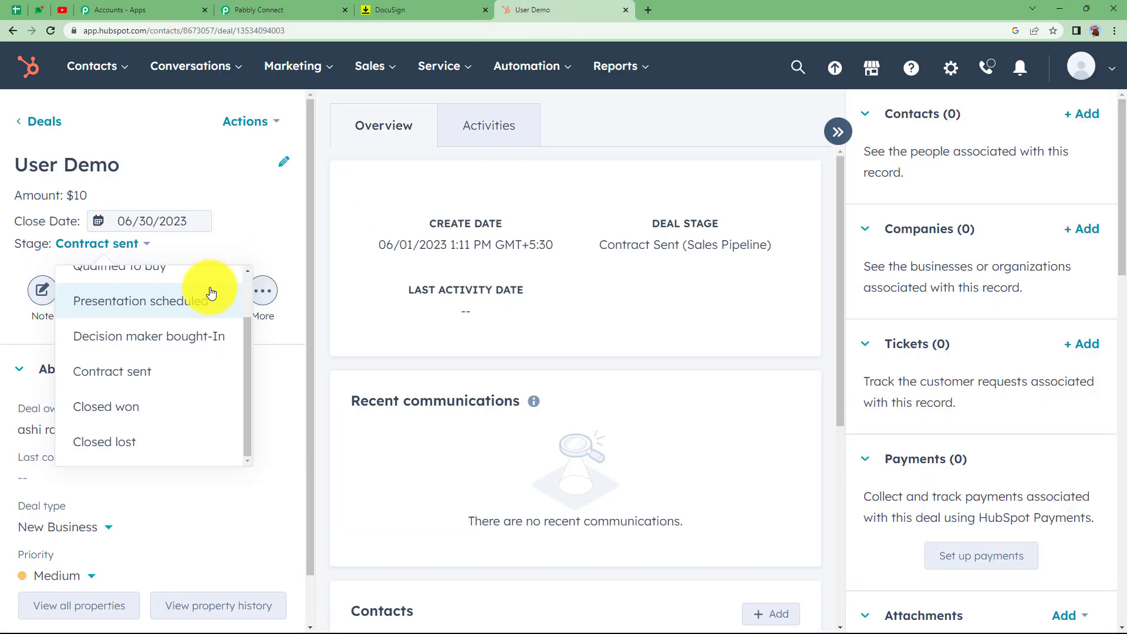
{"action": "left_click", "coordinate": [245, 157]}
{"action": "left_click", "coordinate": [53, 30]}
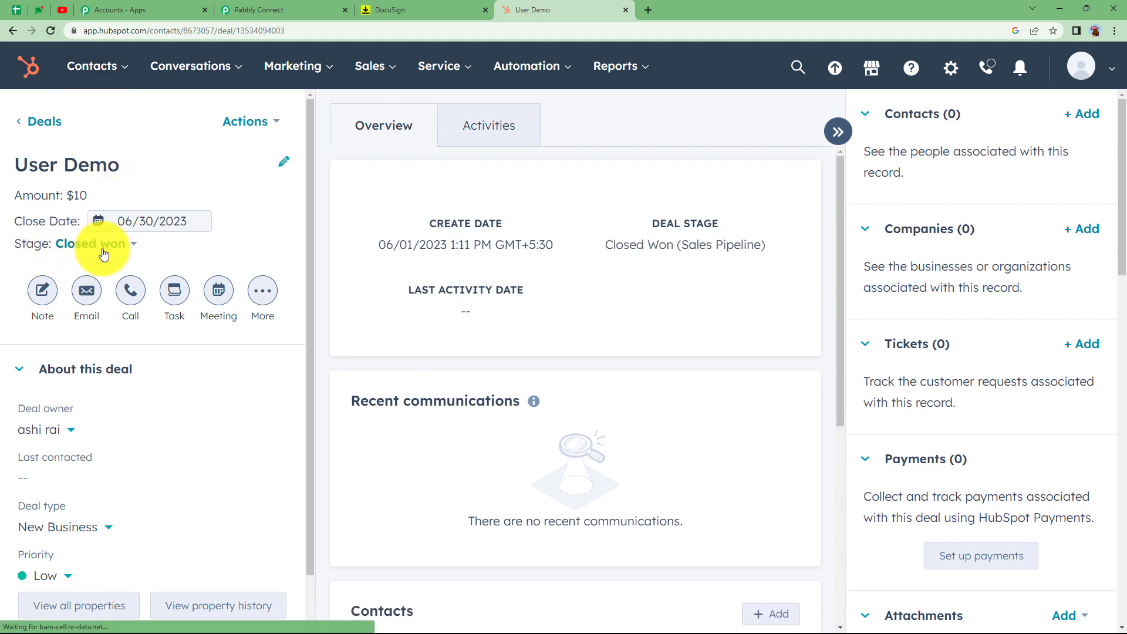
{"action": "left_click", "coordinate": [315, 9]}
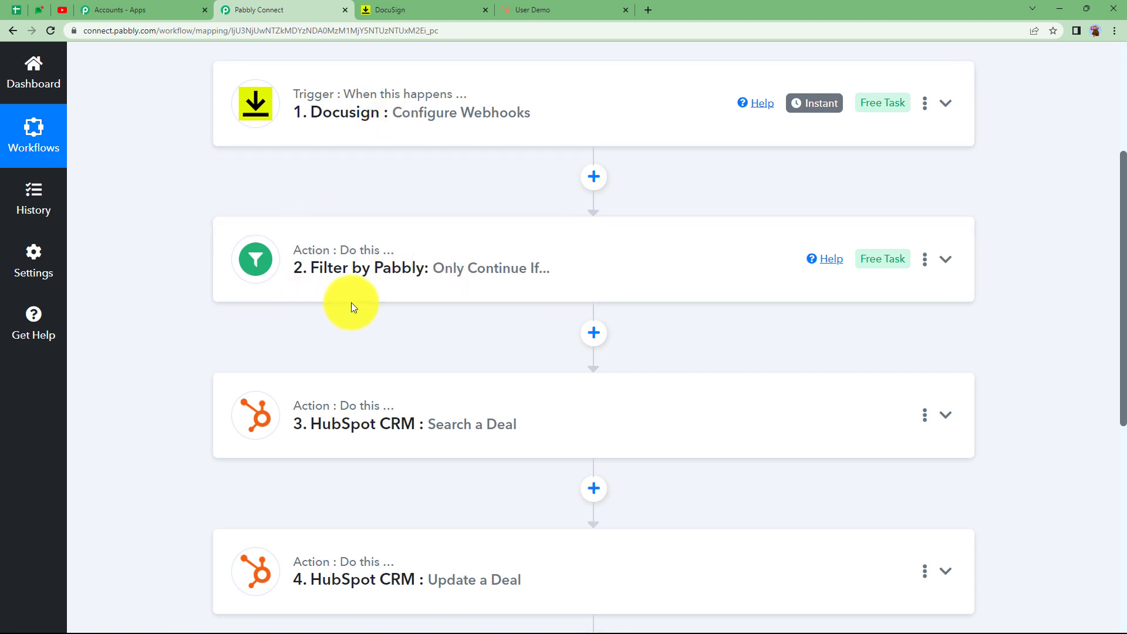
{"action": "left_click", "coordinate": [404, 290]}
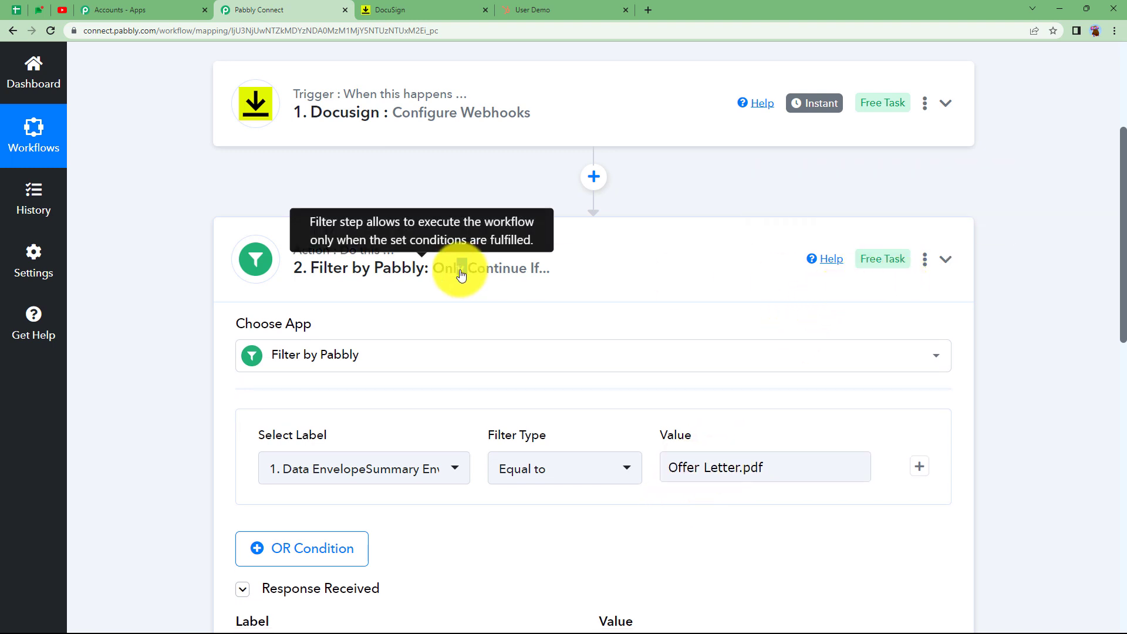
{"action": "left_click_drag", "start_coordinate": [468, 274], "coordinate": [460, 269]}
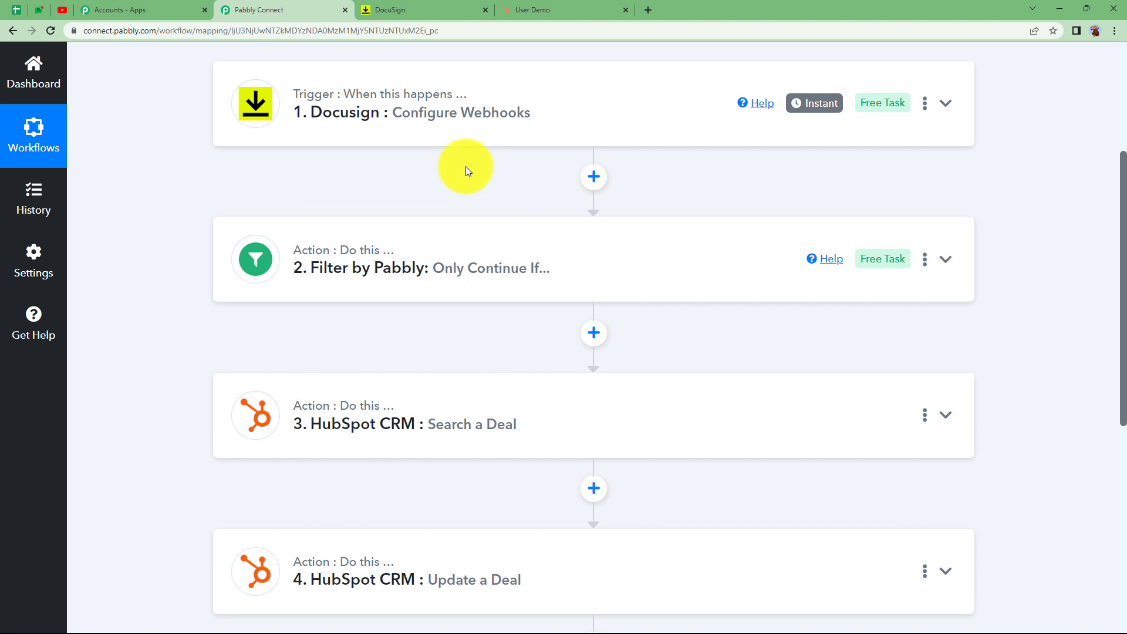